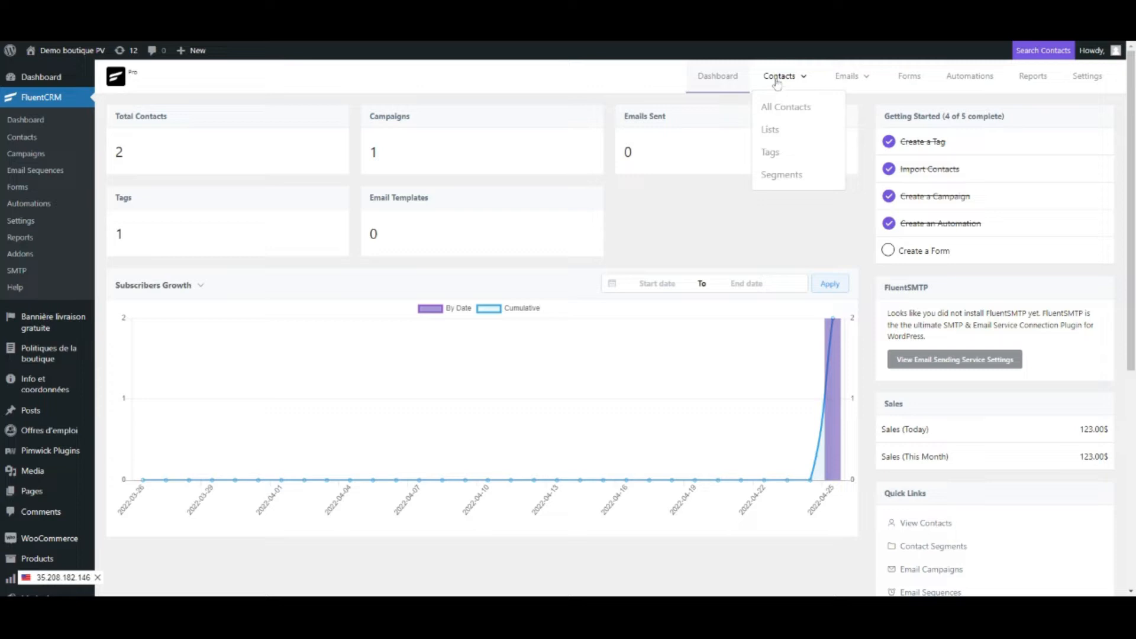
# - Among all contacts filtered by Liste client, add the tag Produit 1 to the second contact
pyautogui.click(785, 107)
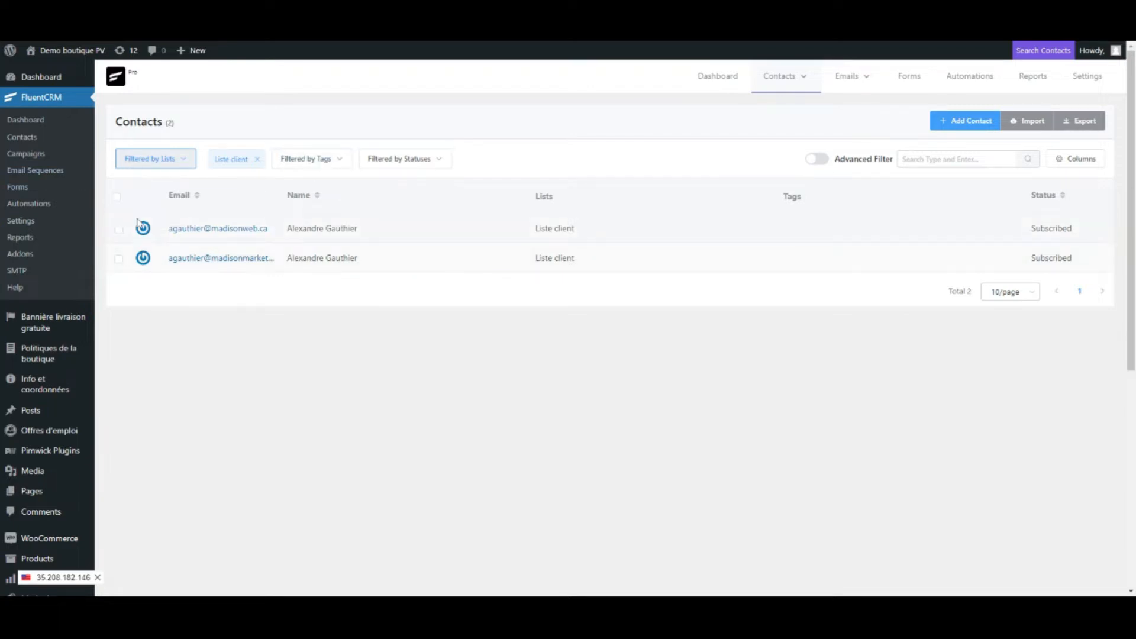
pyautogui.click(119, 260)
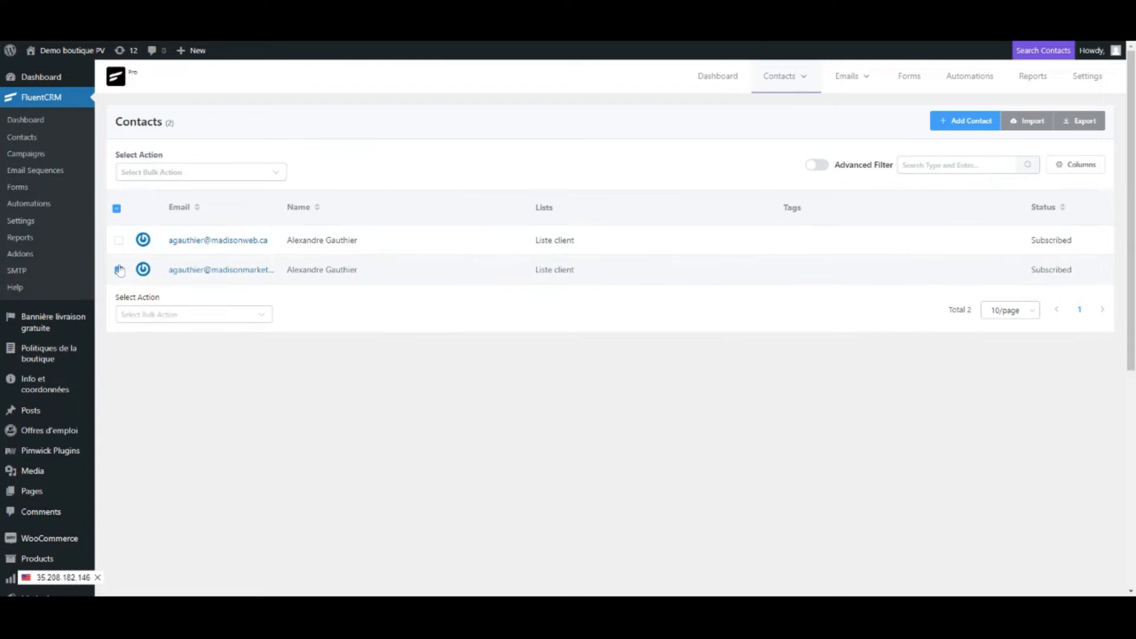
pyautogui.click(175, 314)
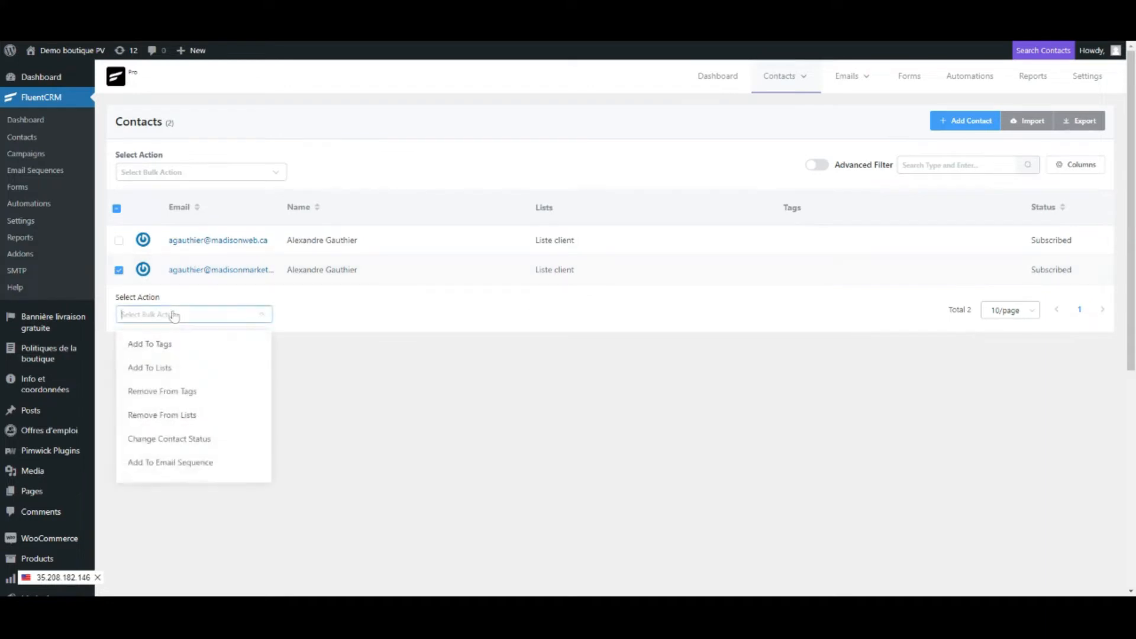
pyautogui.click(148, 352)
pyautogui.click(354, 314)
pyautogui.click(347, 352)
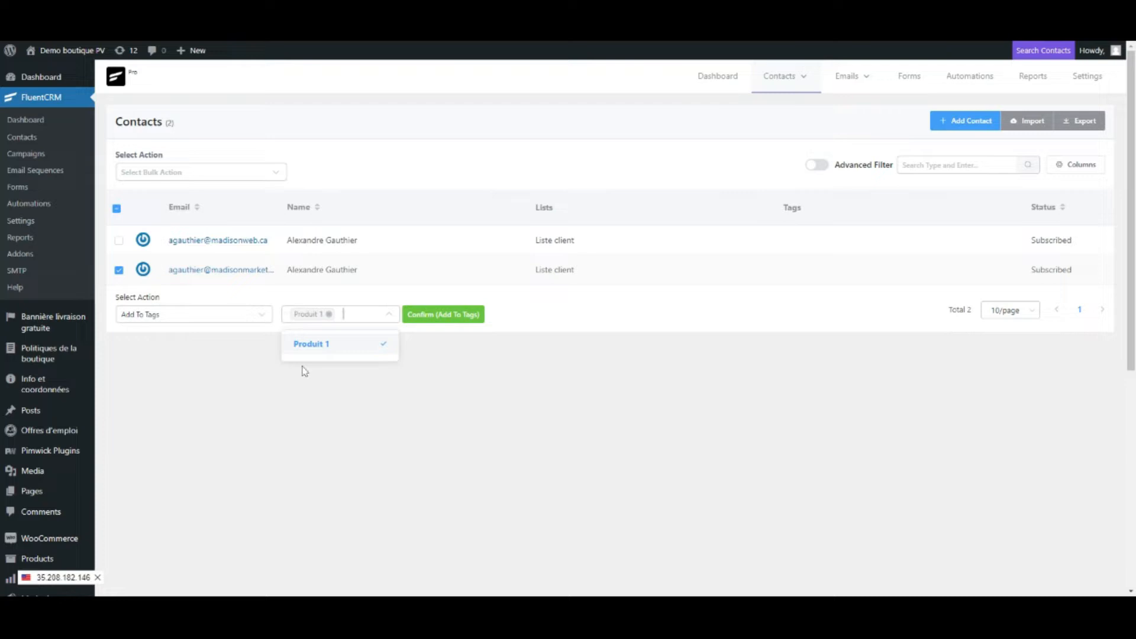
pyautogui.click(435, 318)
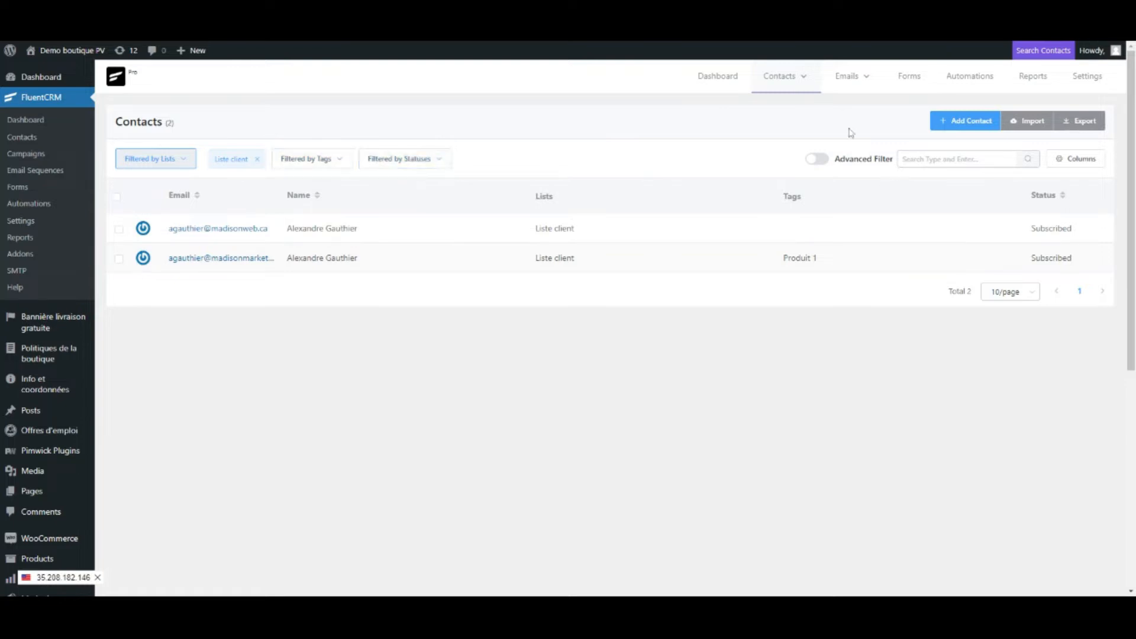
# - Review the dynamic contact segments, the email campaigns and the email sequences
pyautogui.moveTo(793, 81)
pyautogui.click(776, 176)
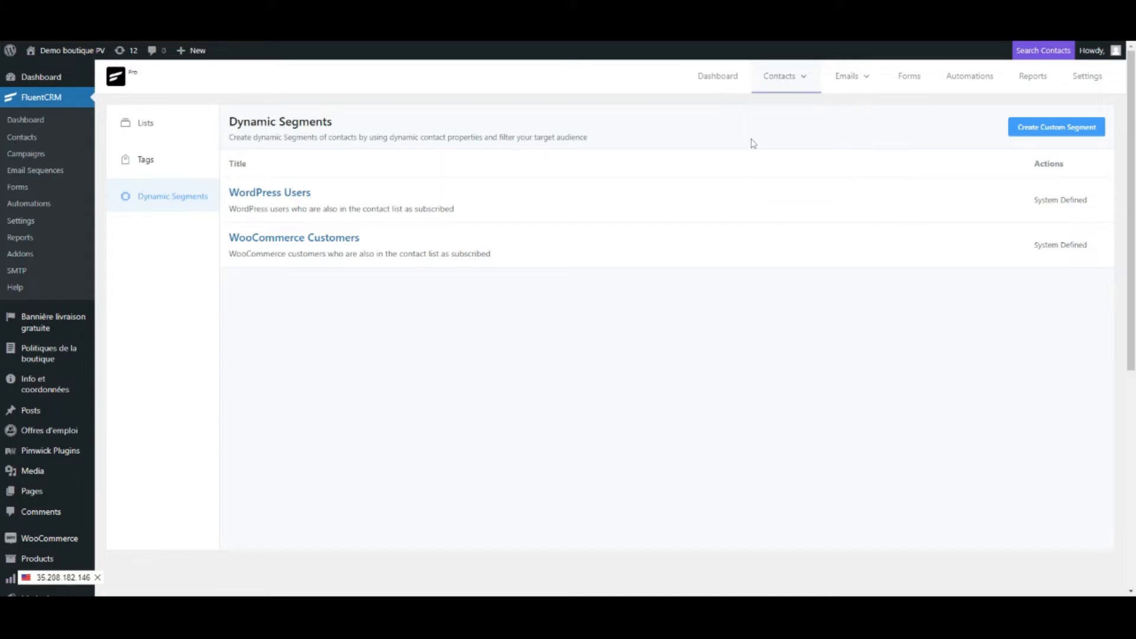
pyautogui.moveTo(847, 76)
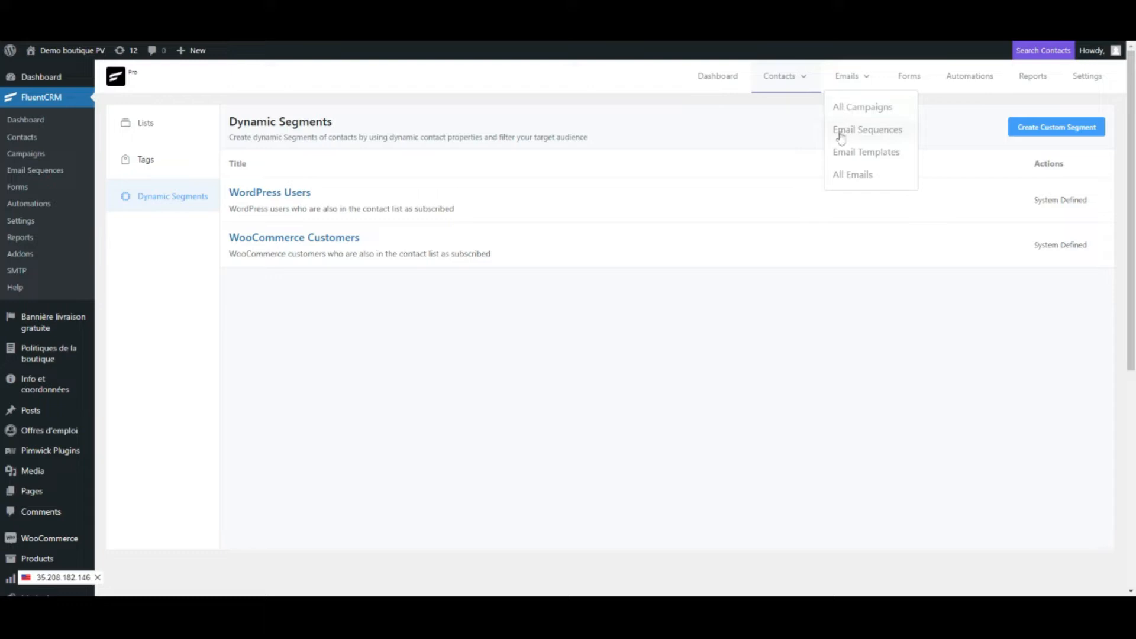
pyautogui.click(849, 112)
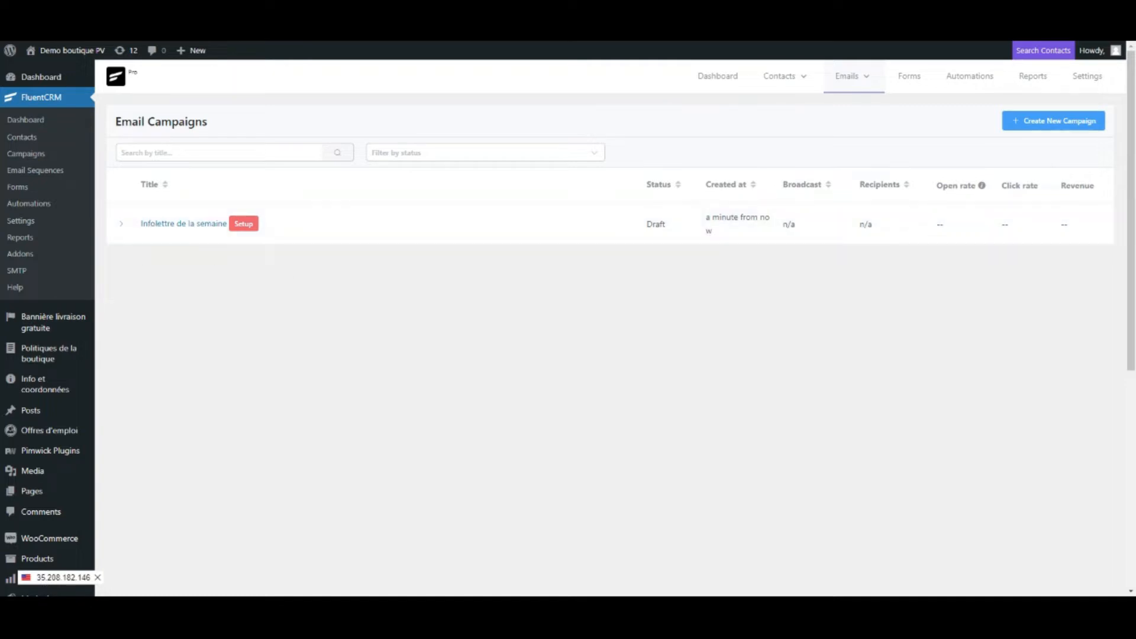
pyautogui.moveTo(862, 82)
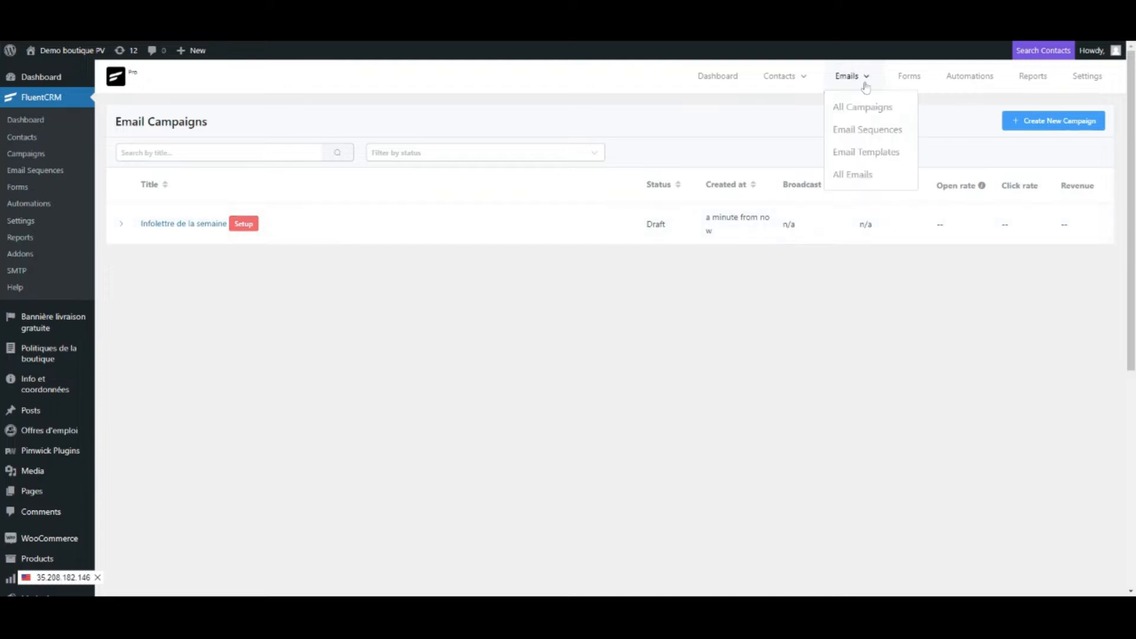
pyautogui.click(862, 129)
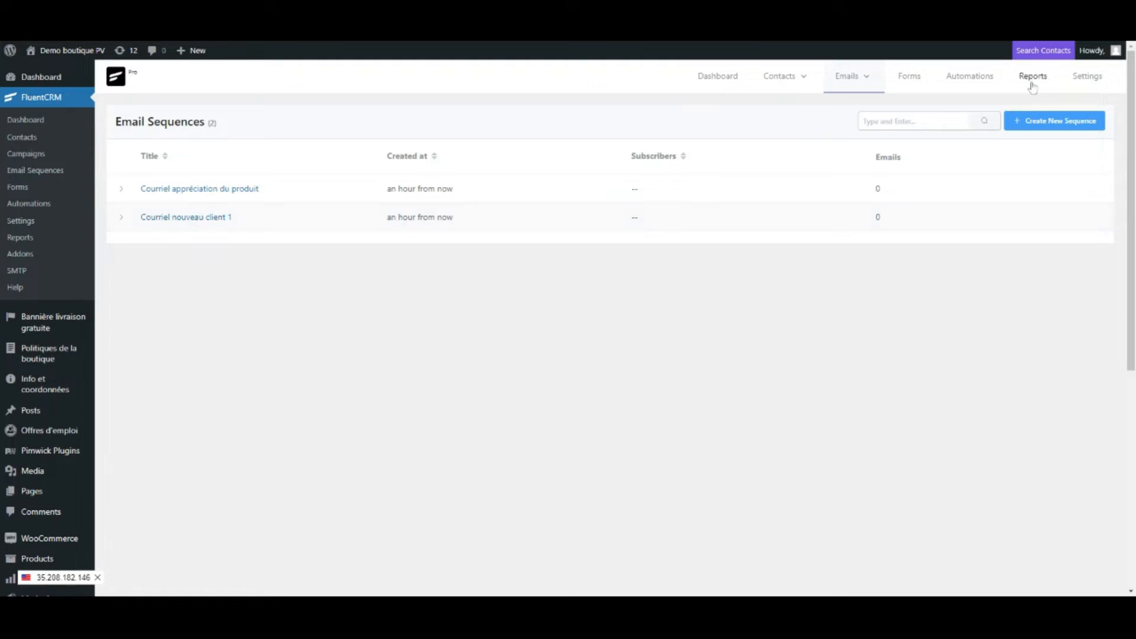
# - Start a new email template and title it "Template 1"
pyautogui.moveTo(841, 92)
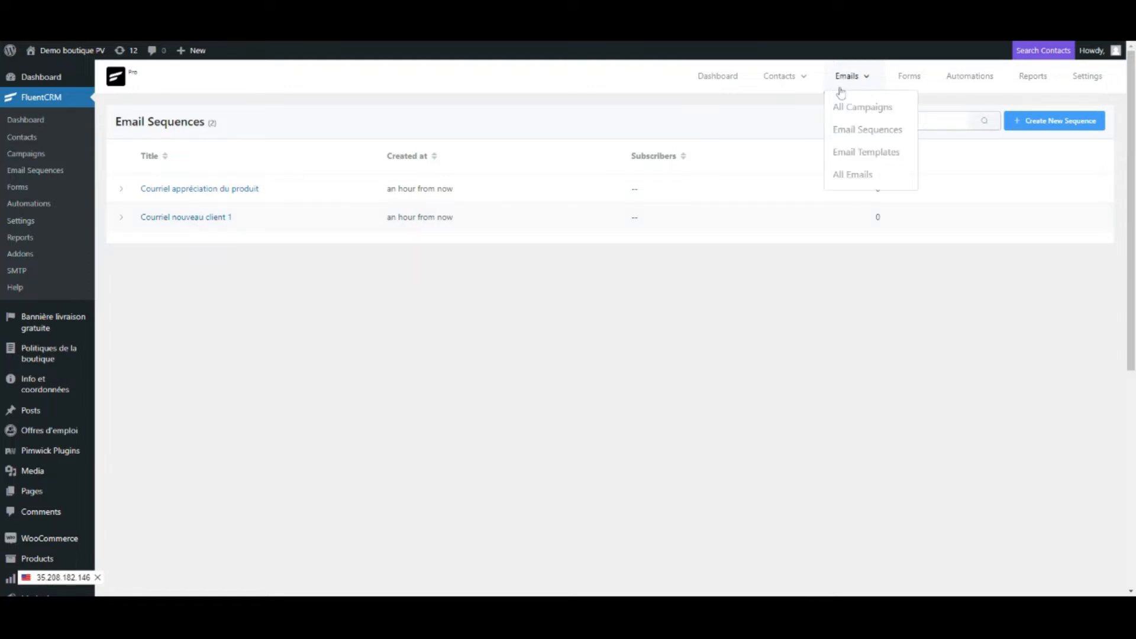
pyautogui.click(851, 159)
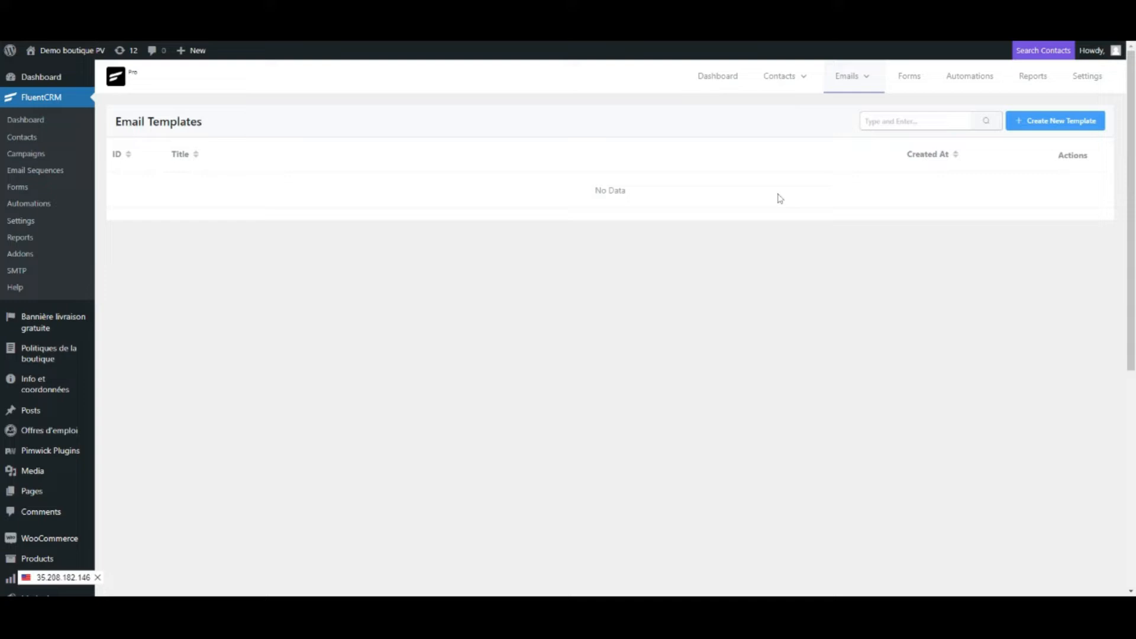
pyautogui.click(1051, 126)
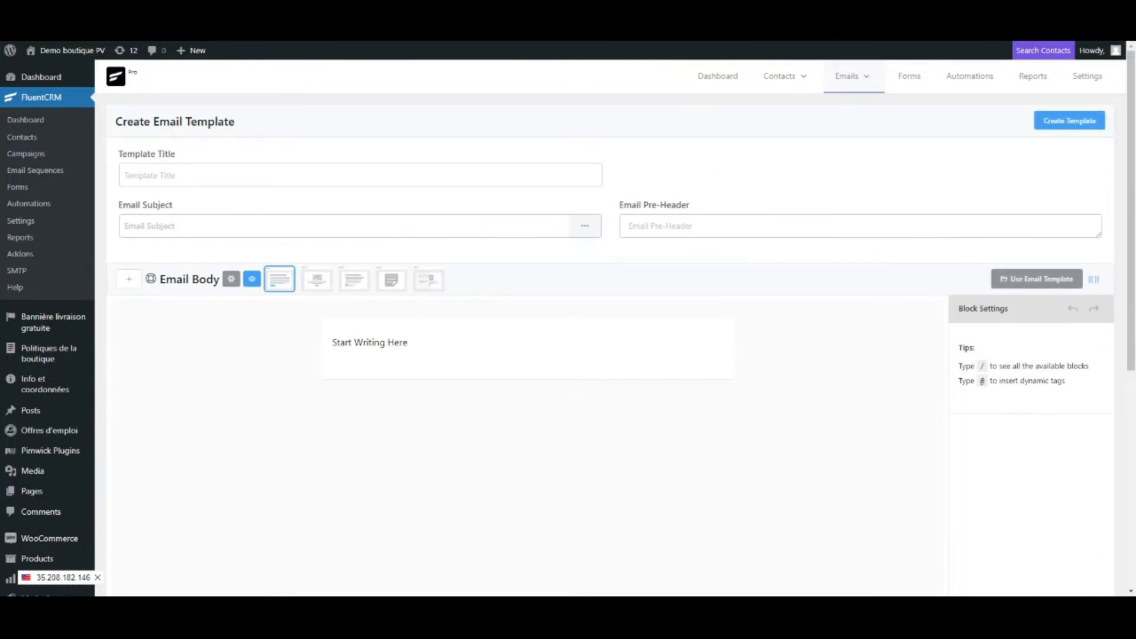
pyautogui.click(150, 175)
pyautogui.write('Templte')
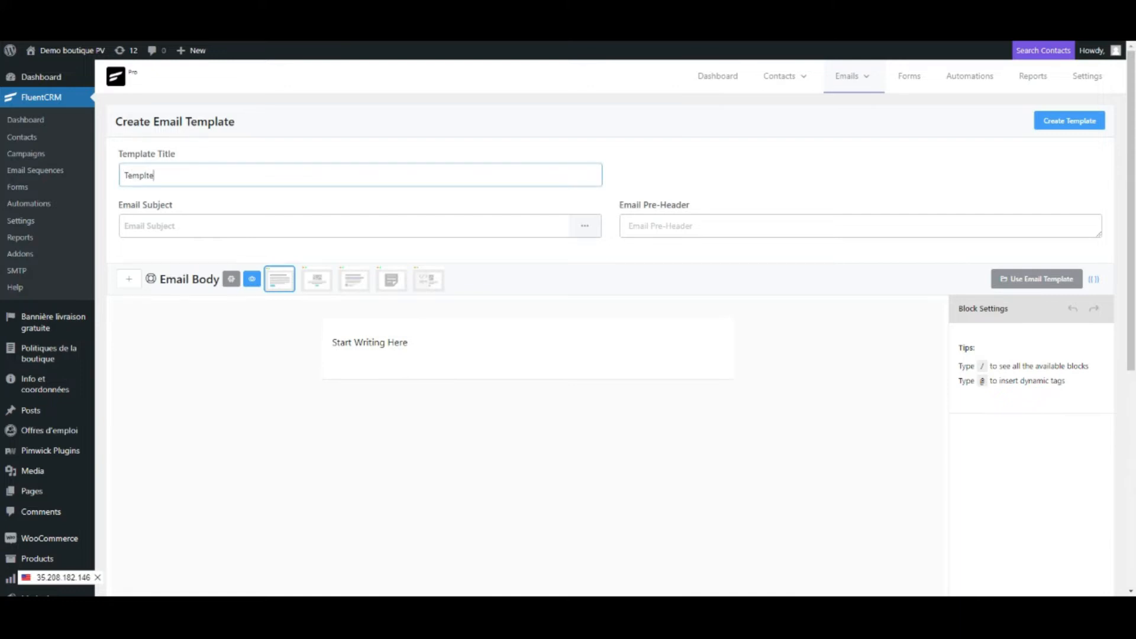
pyautogui.press('BackSpace')
pyautogui.press('BackSpace')
pyautogui.write('ate 1')
pyautogui.press('Tab')
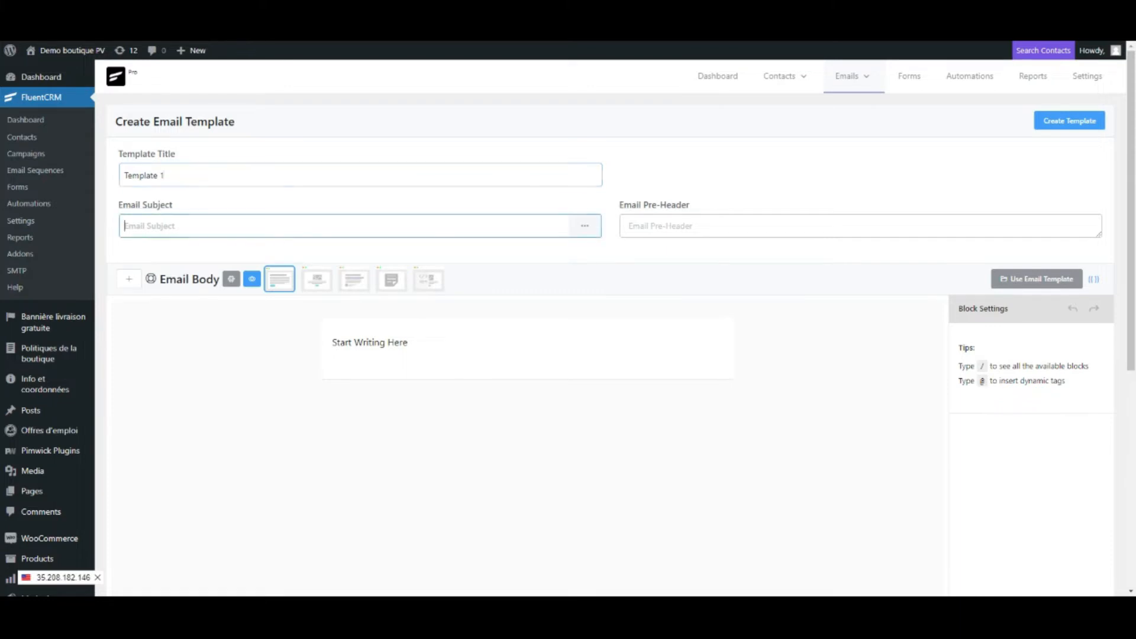
# - Enter "Sujet du couriel" as the email subject of the template
pyautogui.write('Sujet du courie')
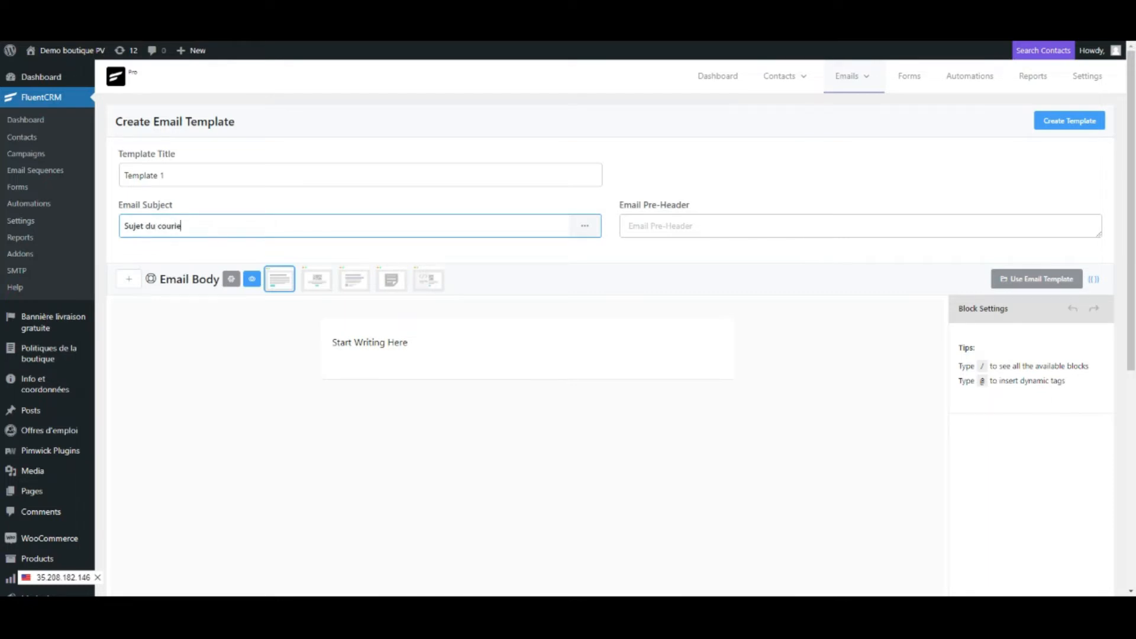
pyautogui.write('l')
pyautogui.click(187, 379)
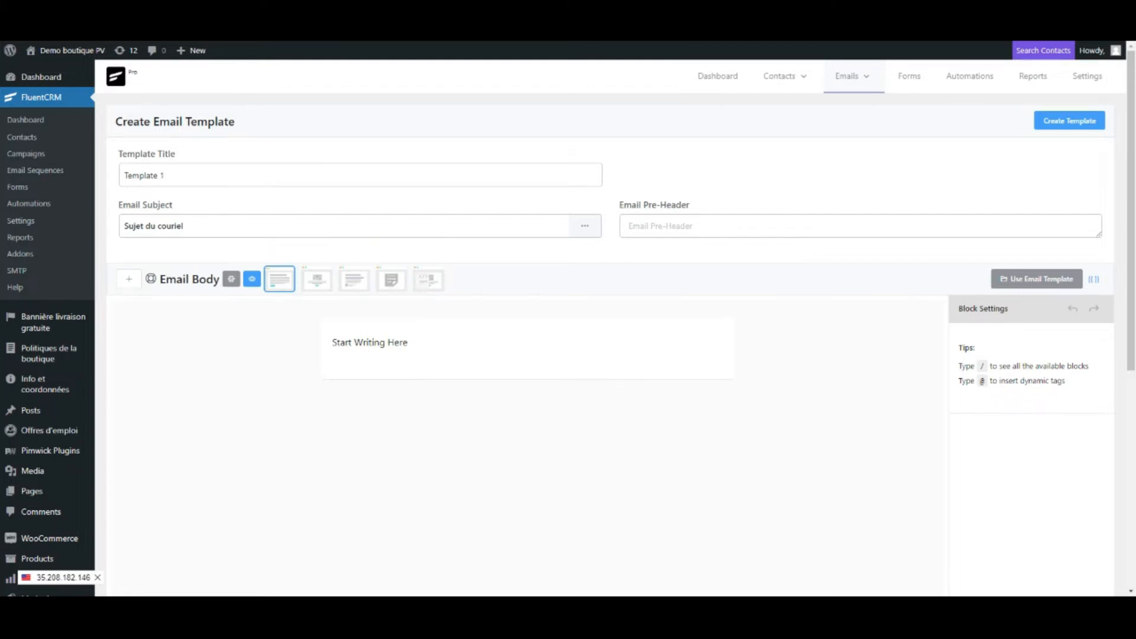
# - Change the email body to the classic text editor and replace its placeholder text with "Bonjour {{contact.first_name}}", using the First Name SmartCode
pyautogui.click(392, 282)
pyautogui.scroll(-1, 304, 388)
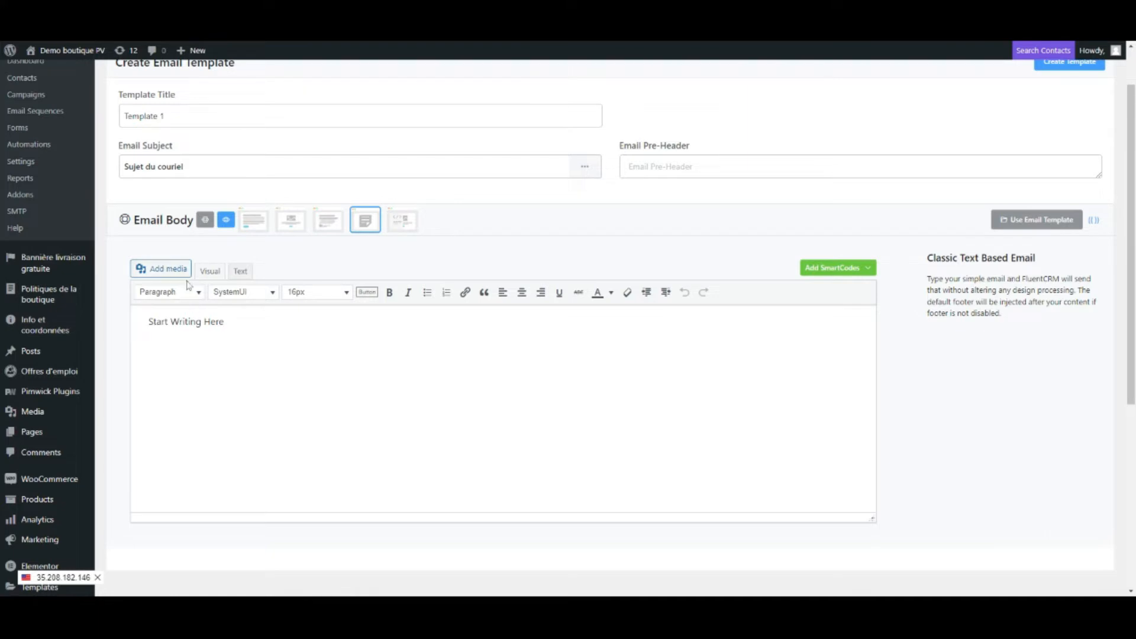
pyautogui.click(835, 273)
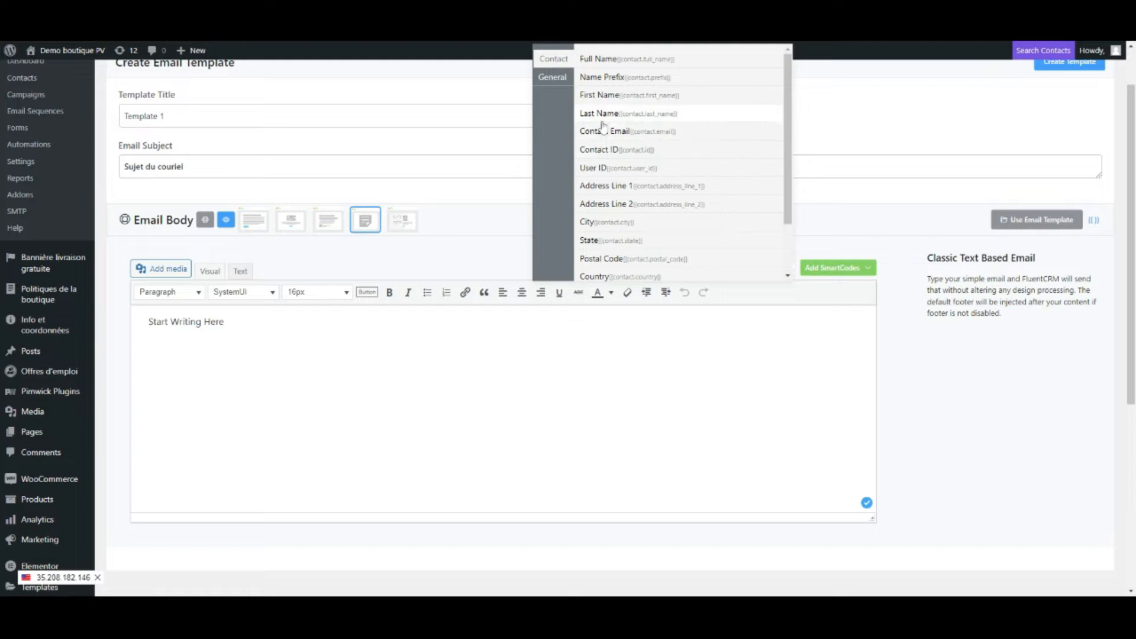
pyautogui.click(601, 96)
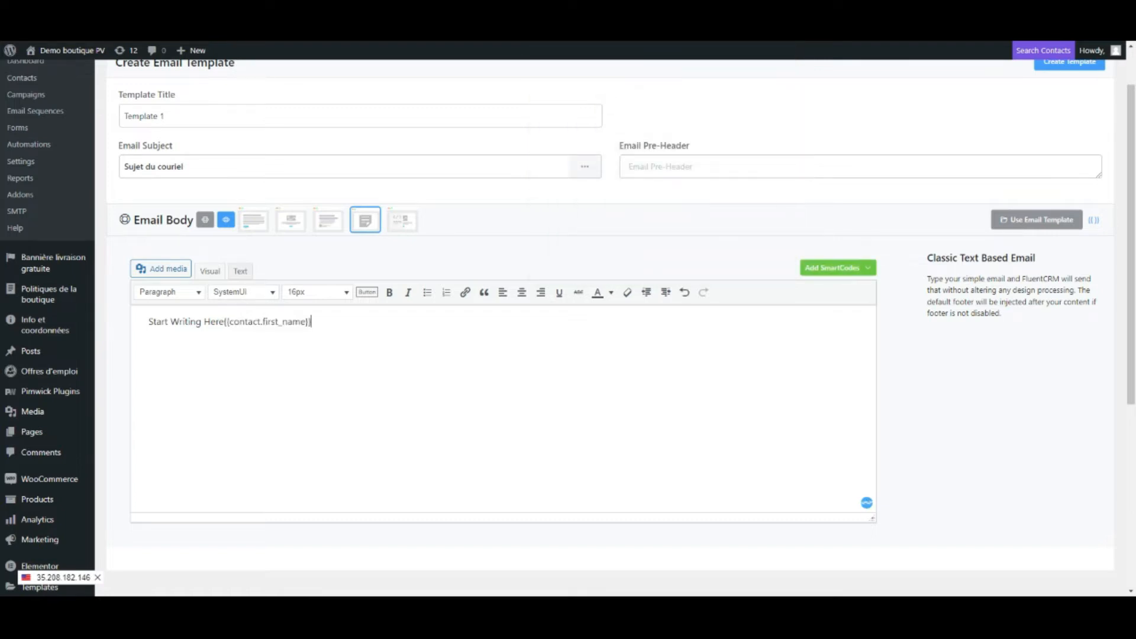
pyautogui.moveTo(204, 321); pyautogui.dragTo(149, 321)
pyautogui.press('BackSpace')
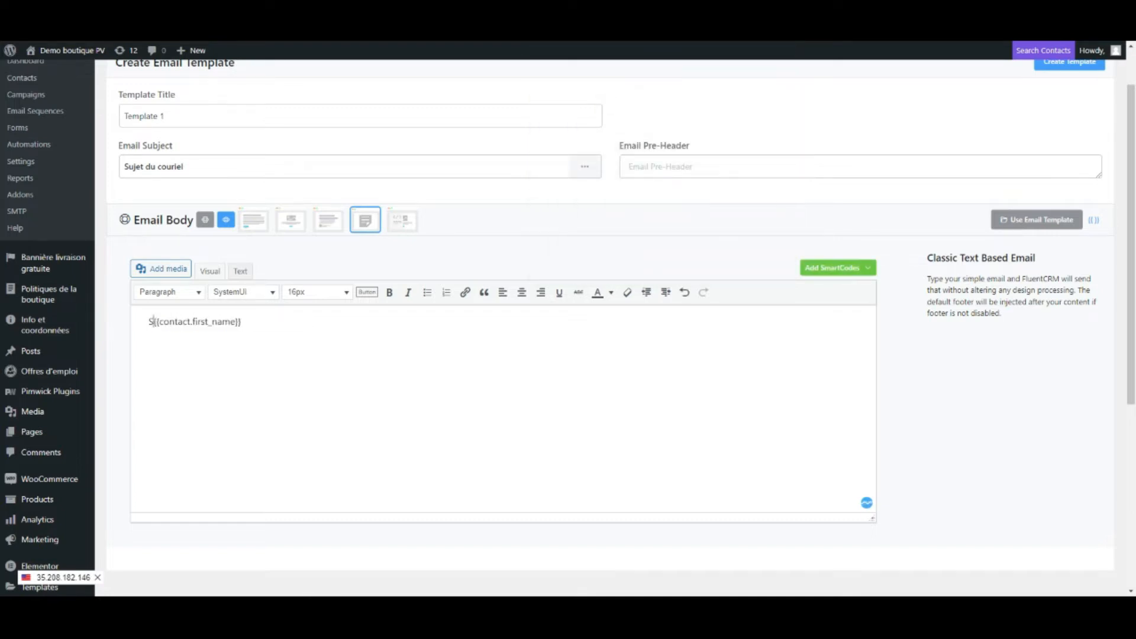
pyautogui.write('Bonjour')
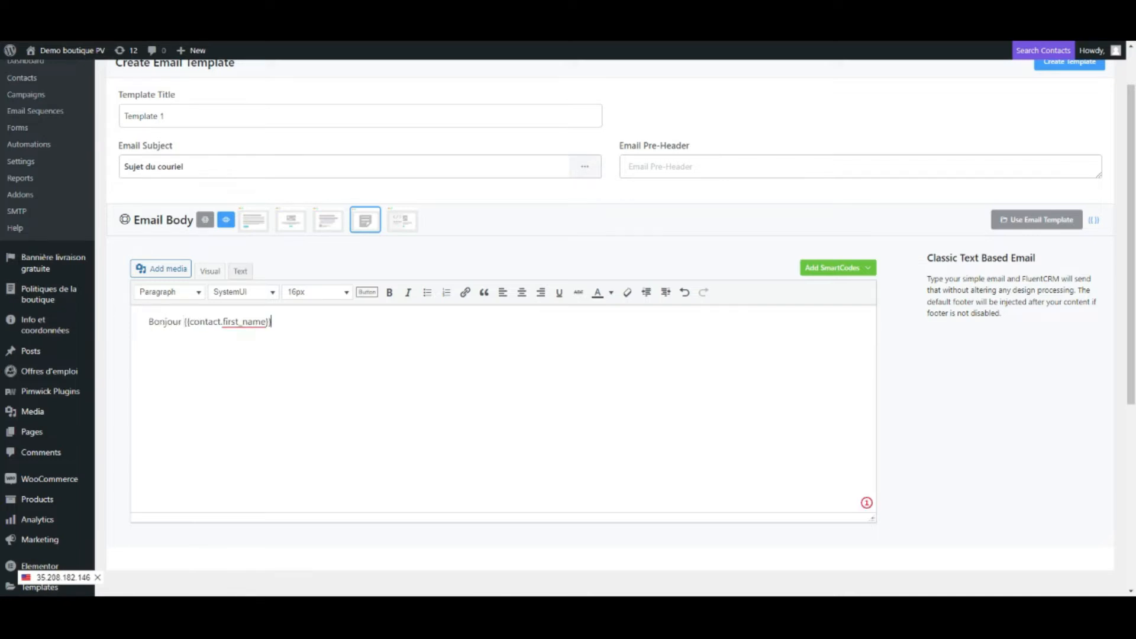
# - Look through the available contact SmartCodes and the media library for the email body, inserting nothing
pyautogui.click(837, 267)
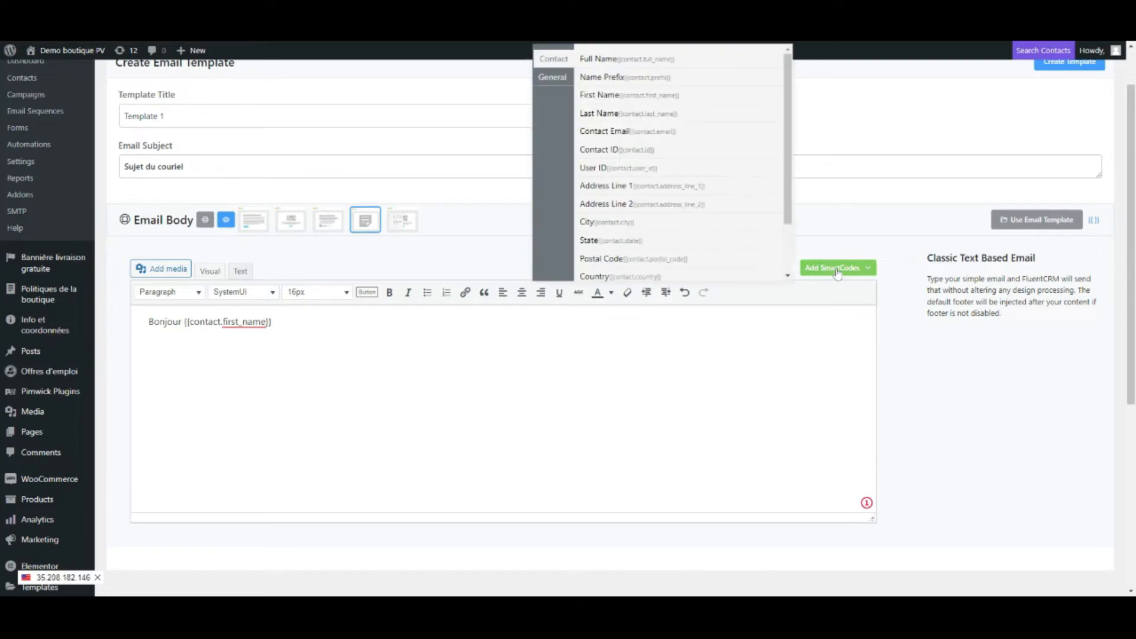
pyautogui.scroll(-2, 668, 171)
pyautogui.scroll(-1, 664, 194)
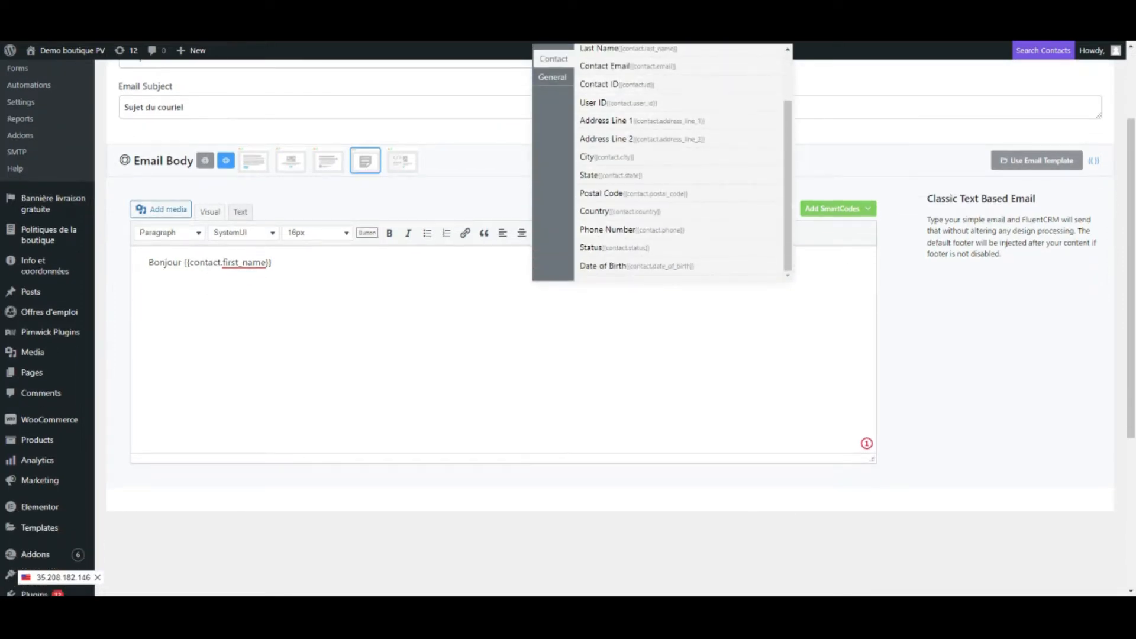
pyautogui.scroll(1, 613, 127)
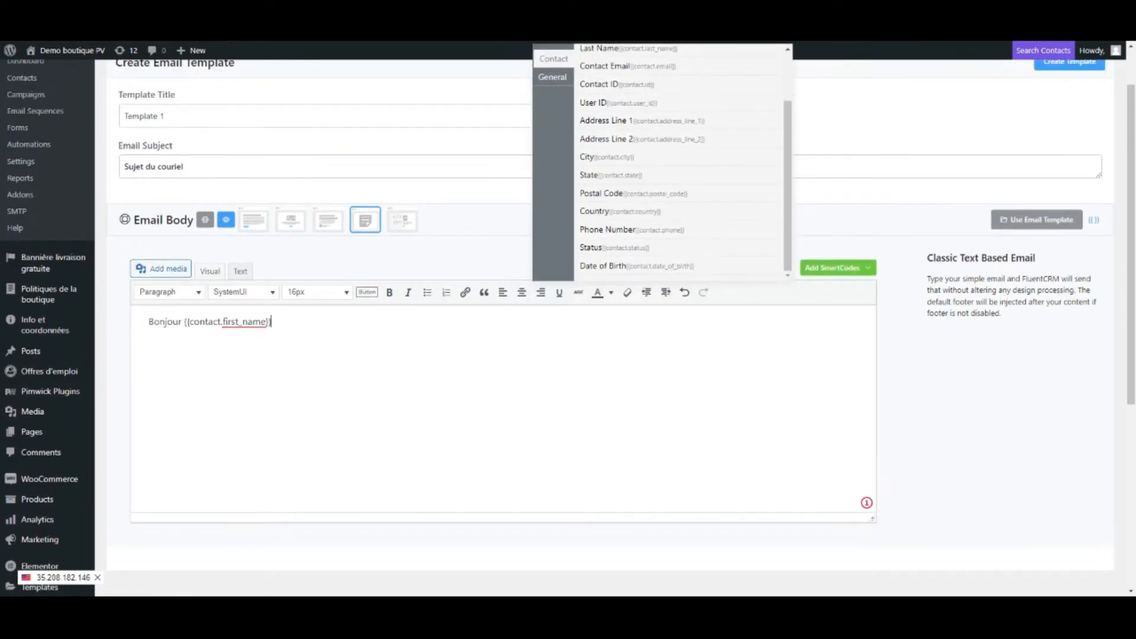
pyautogui.click(162, 269)
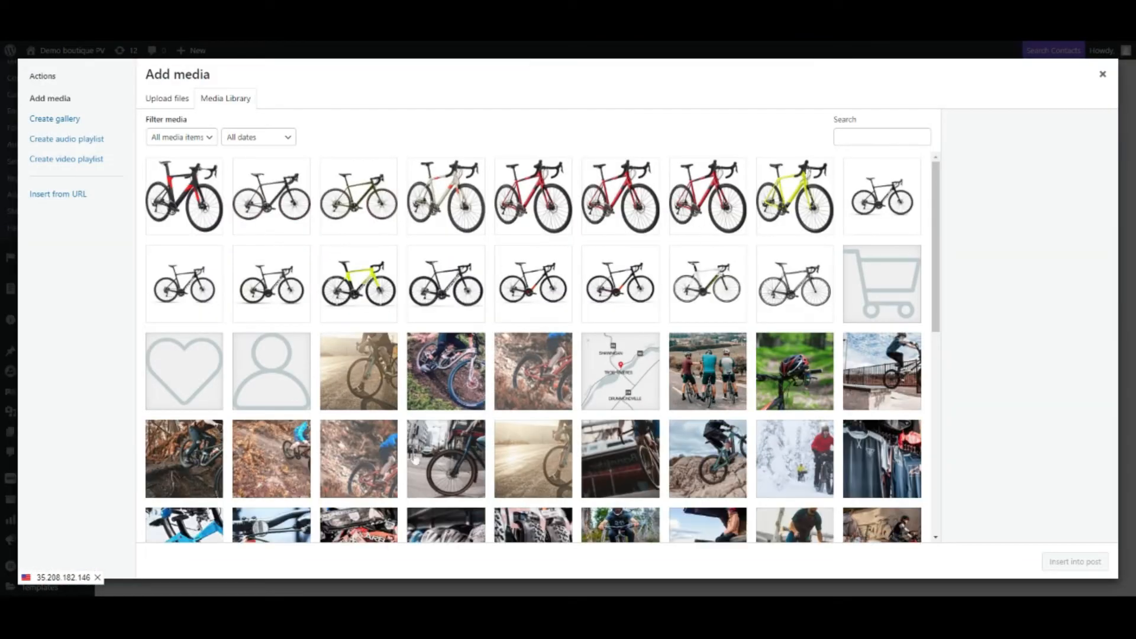
pyautogui.click(1103, 73)
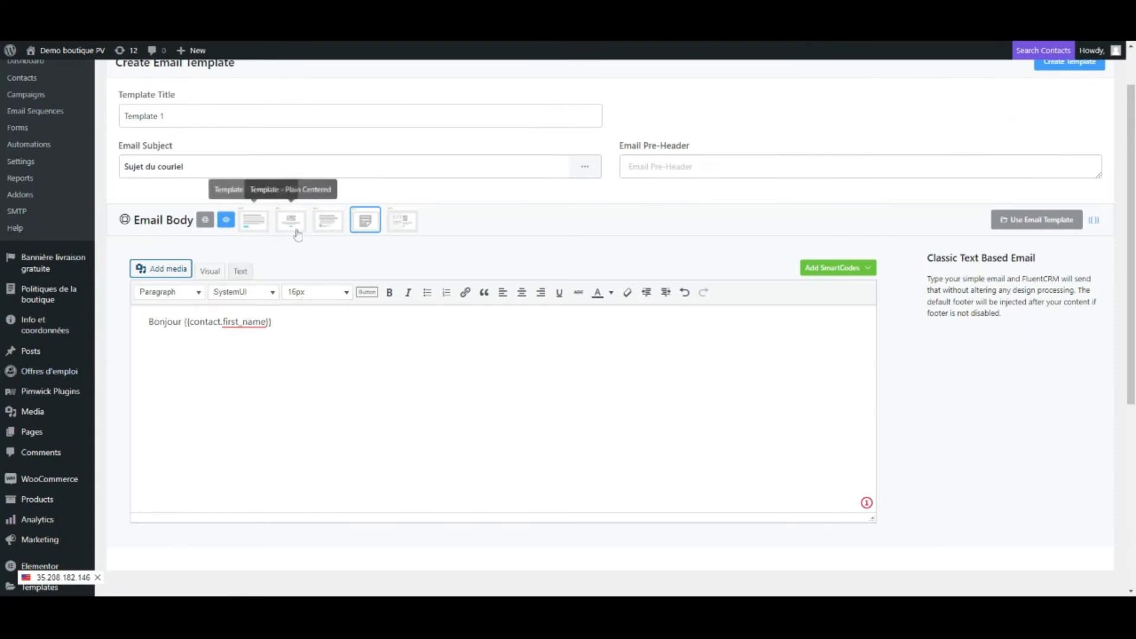
# - Return the email body to the first block-based template design and delete the {{contact.first_name}} code after "Bonjour"
pyautogui.click(248, 227)
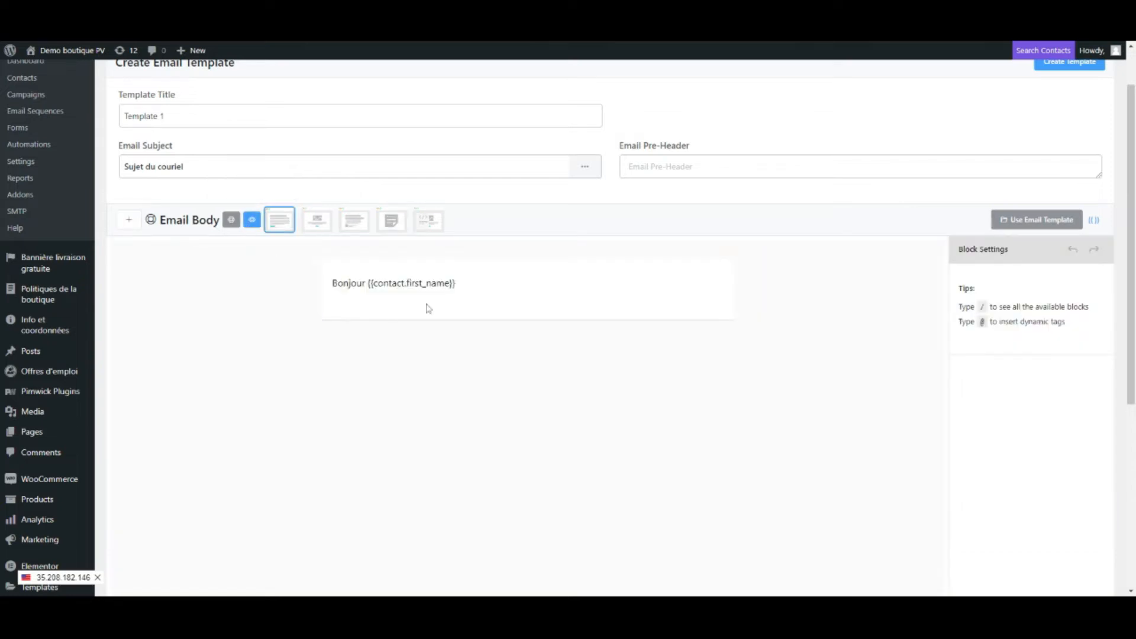
pyautogui.click(456, 283)
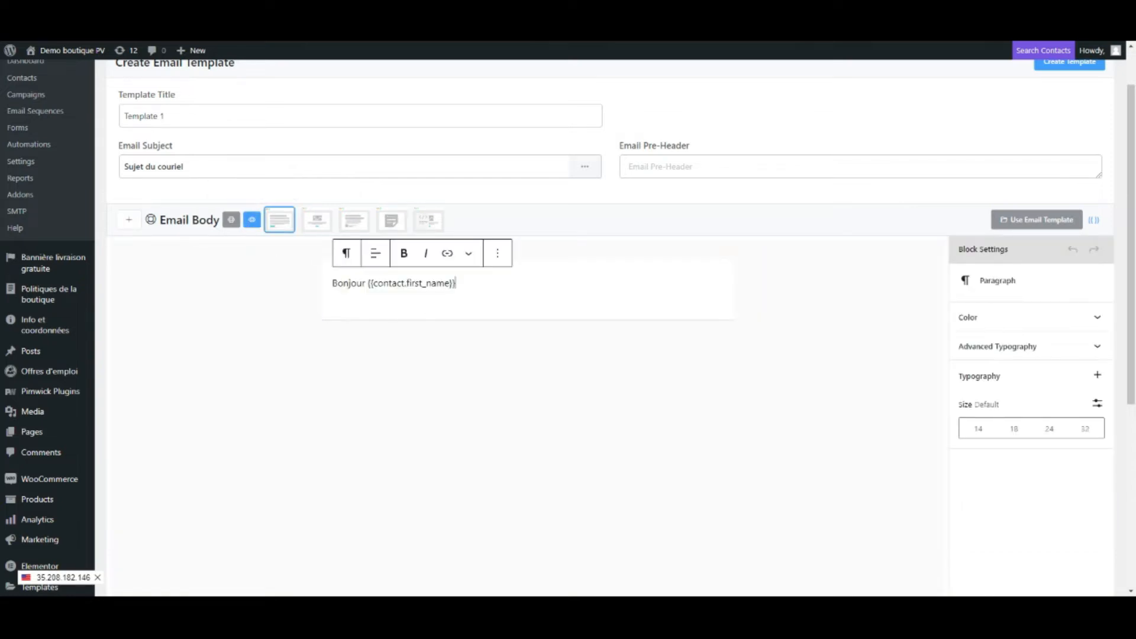
pyautogui.hotkey('shift', 'Left')
pyautogui.hotkey('shift', 'Left')
pyautogui.hotkey('shift', 'Left')
pyautogui.hotkey('shift', 'Left')
pyautogui.hotkey('shift', 'Left')
pyautogui.hotkey('shift', 'Left')
pyautogui.hotkey('shift', 'Left')
pyautogui.hotkey('shift', 'Left')
pyautogui.hotkey('shift', 'Left')
pyautogui.hotkey('shift', 'Left')
pyautogui.hotkey('shift', 'Left')
pyautogui.hotkey('shift', 'Left')
pyautogui.hotkey('shift', 'Left')
pyautogui.hotkey('shift', 'Left')
pyautogui.hotkey('shift', 'Left')
pyautogui.hotkey('shift', 'Left')
pyautogui.hotkey('shift', 'Left')
pyautogui.hotkey('shift', 'Left')
pyautogui.hotkey('shift', 'Left')
pyautogui.hotkey('shift', 'Left')
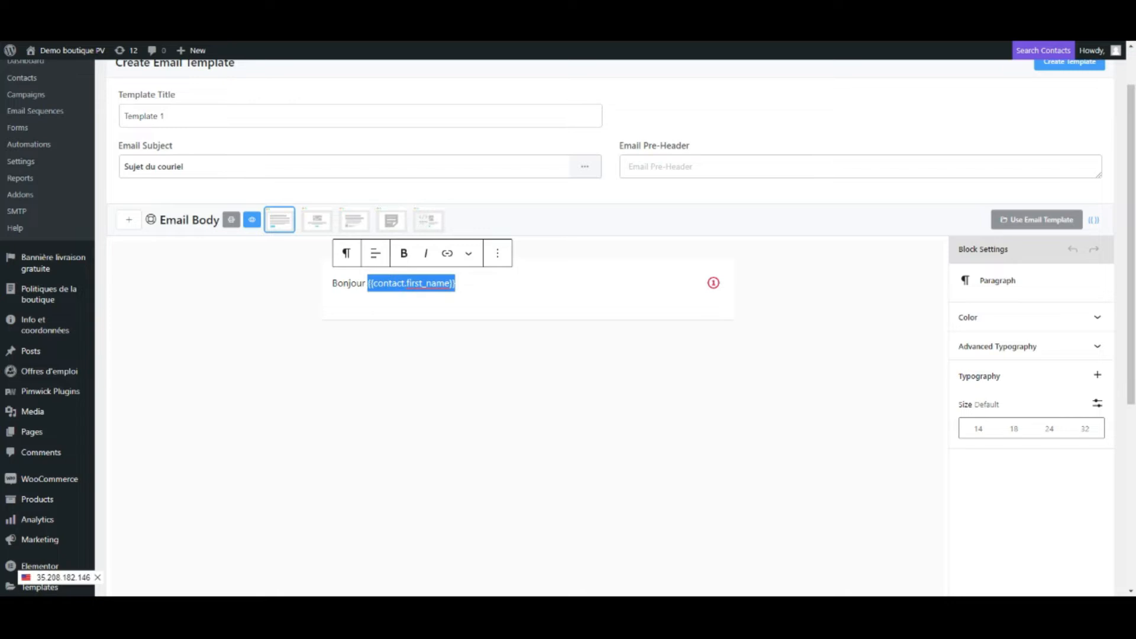
pyautogui.press('BackSpace')
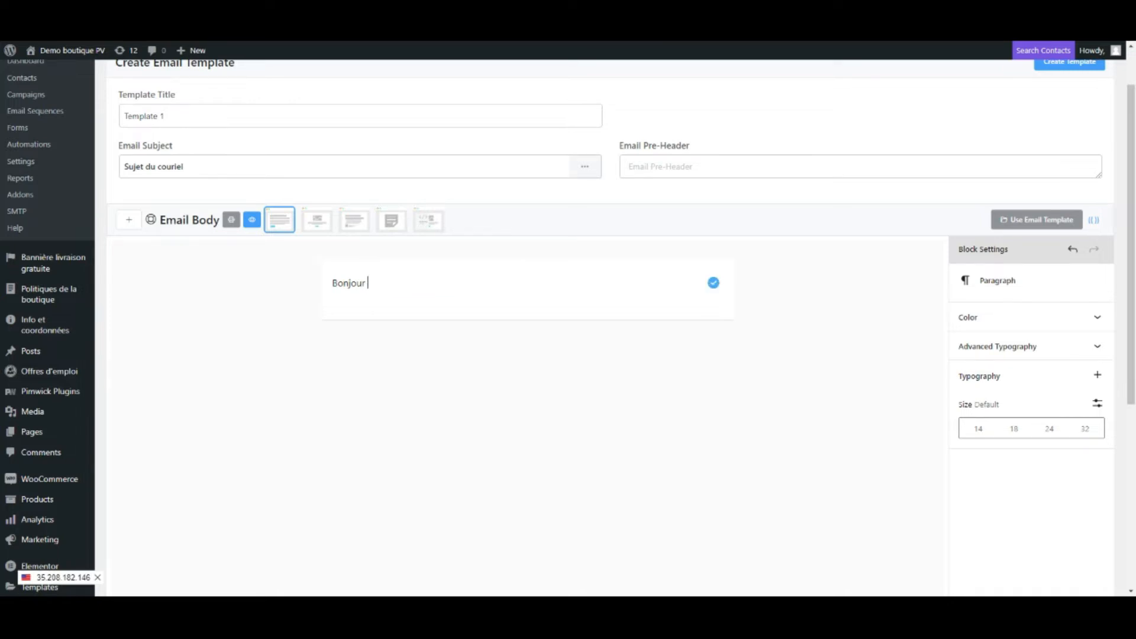
# - Insert the Full Name dynamic tag {{contact.full_name}} after "Bonjour" and start a new empty paragraph below it
pyautogui.write('@')
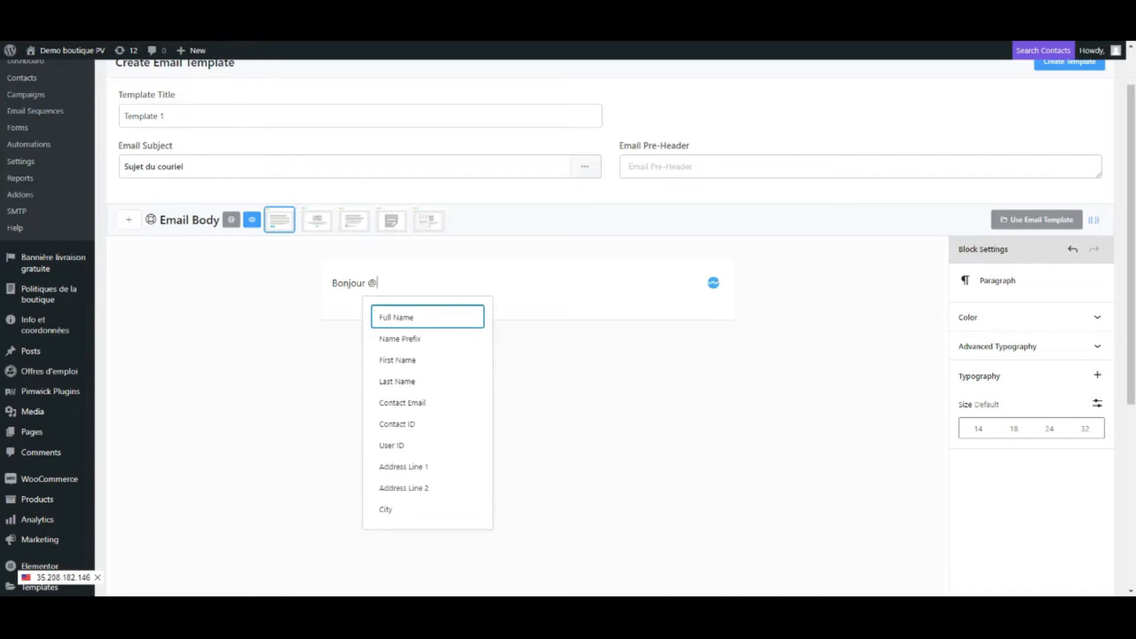
pyautogui.scroll(-1, 379, 355)
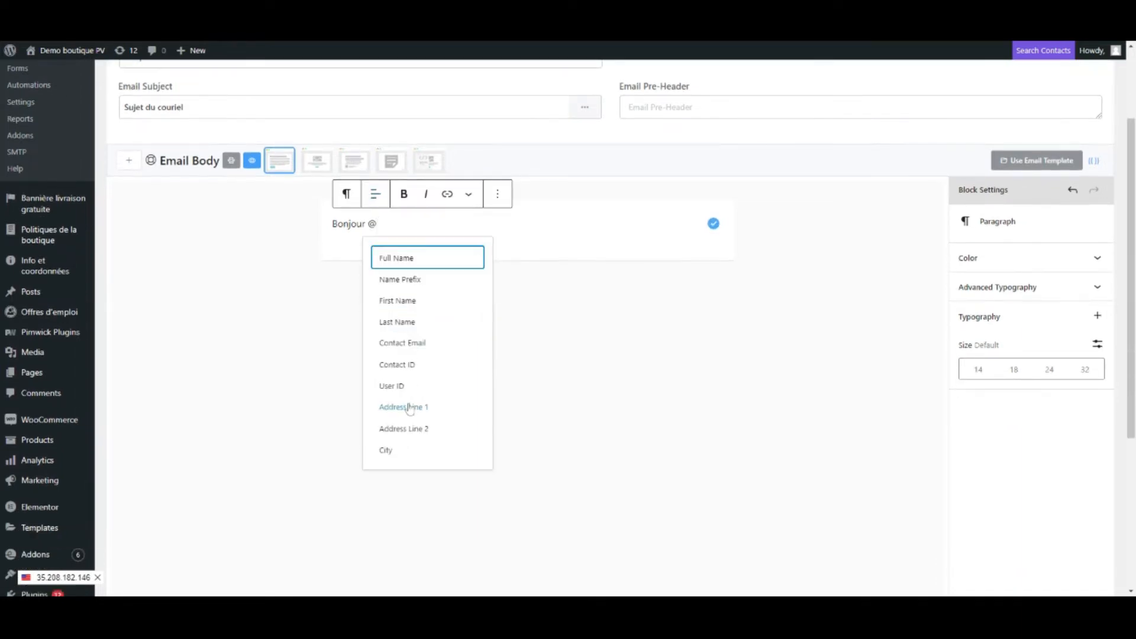
pyautogui.click(400, 259)
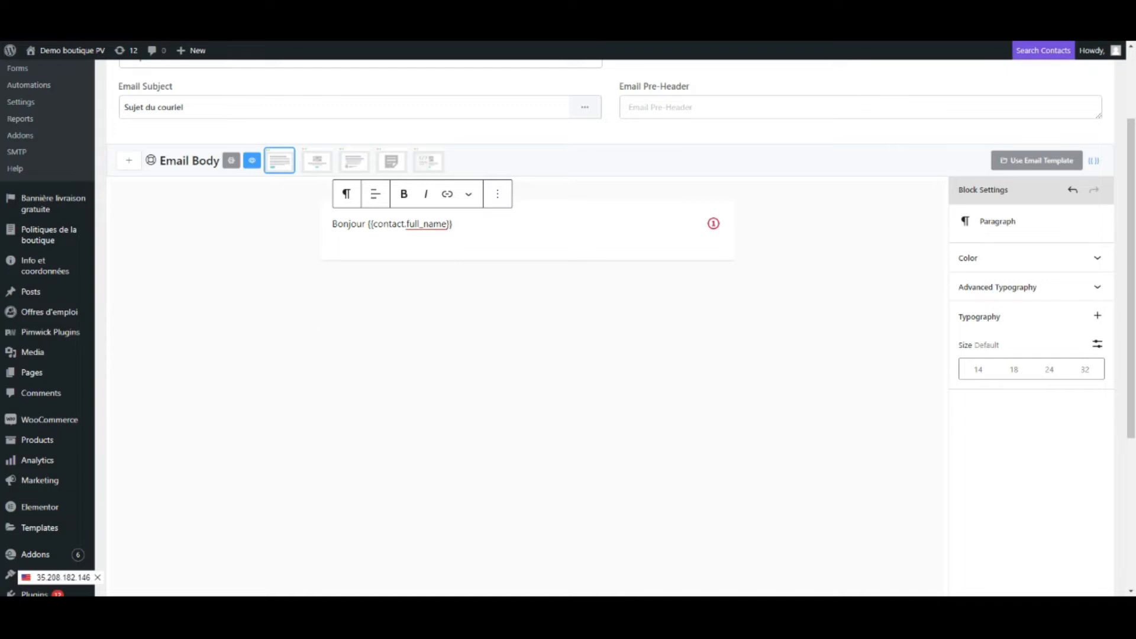
pyautogui.press('Return')
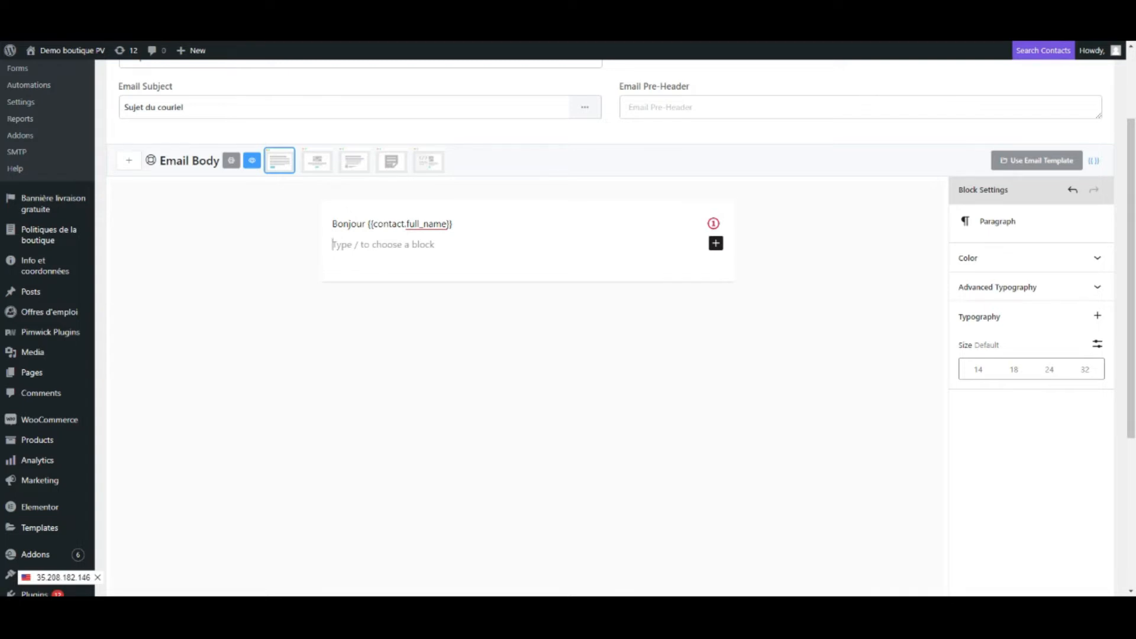
# - Insert a Product Block into the email body below the "Bonjour {{contact.full_name}}" line
pyautogui.write('/')
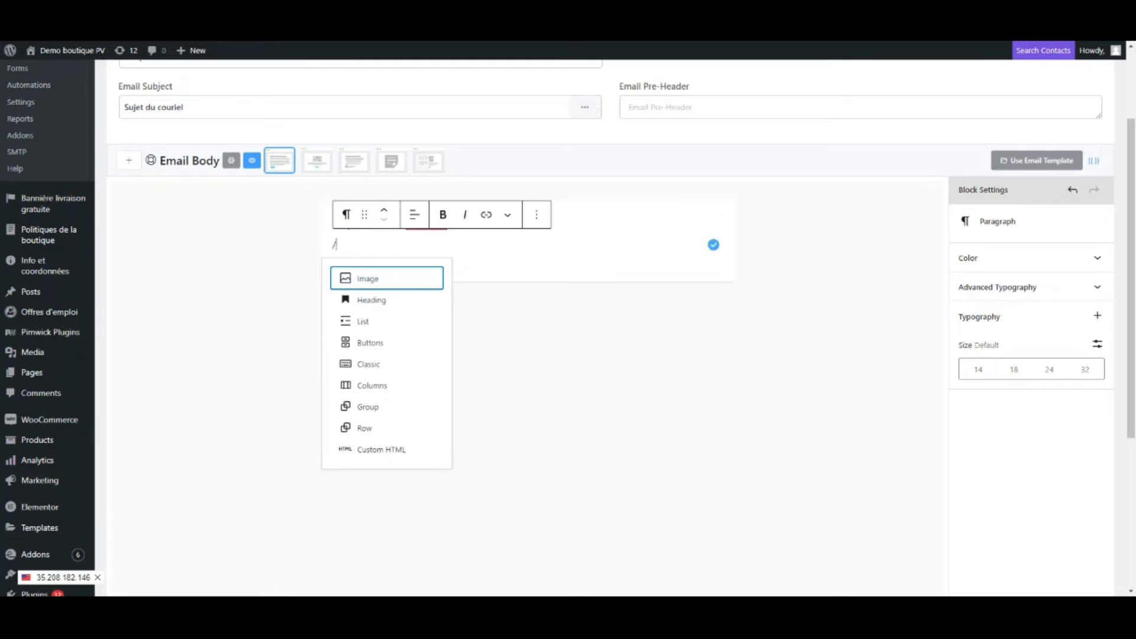
pyautogui.press('BackSpace')
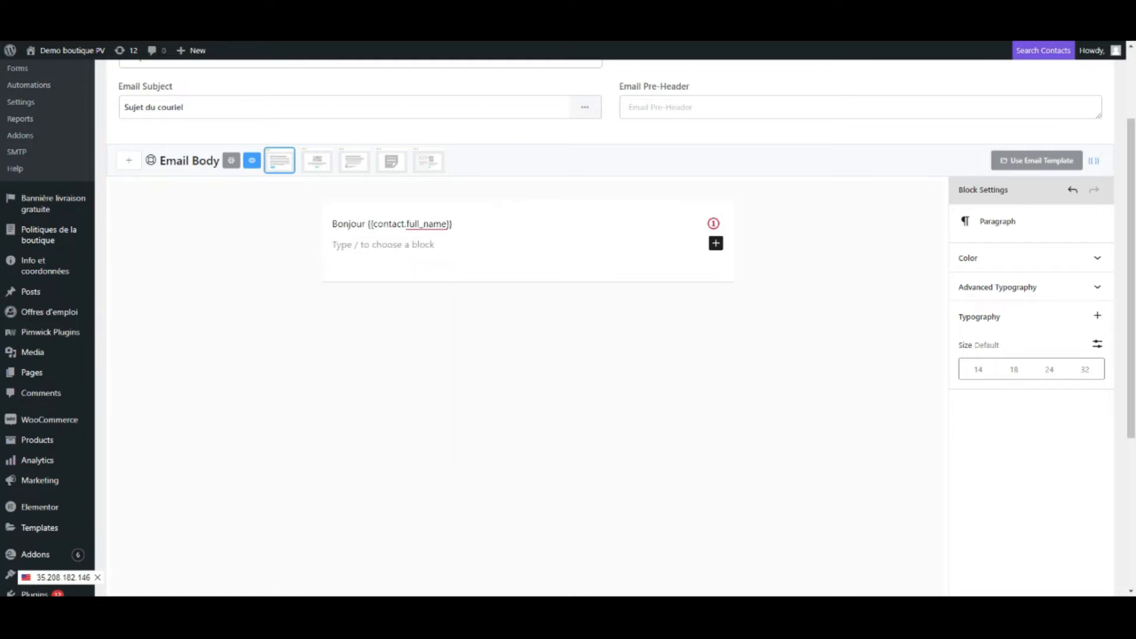
pyautogui.click(128, 160)
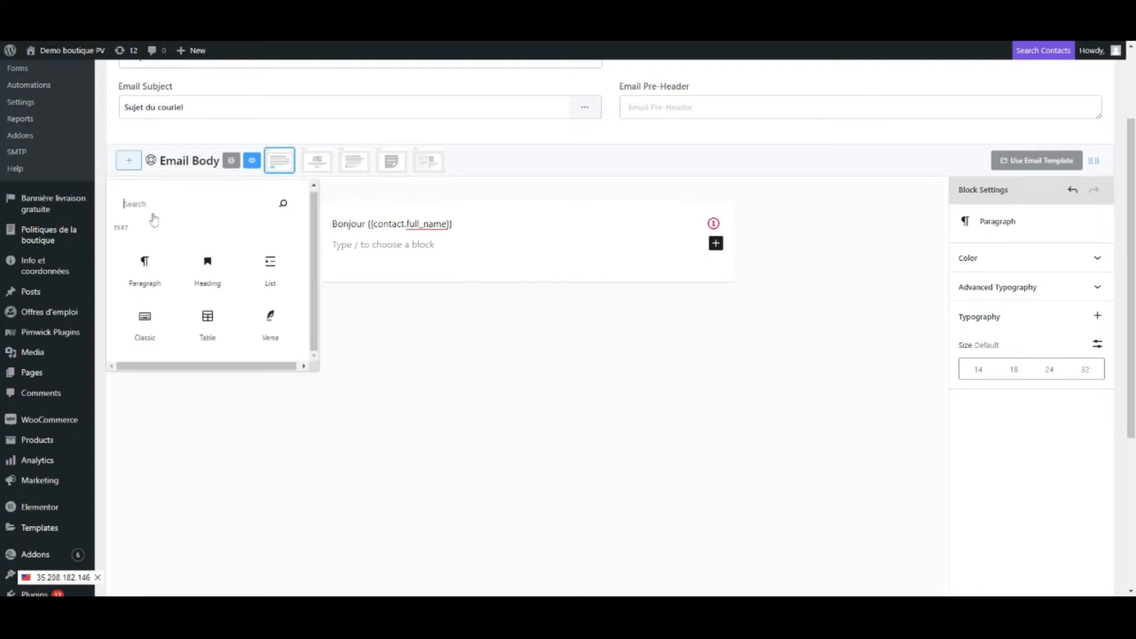
pyautogui.scroll(-2, 157, 390)
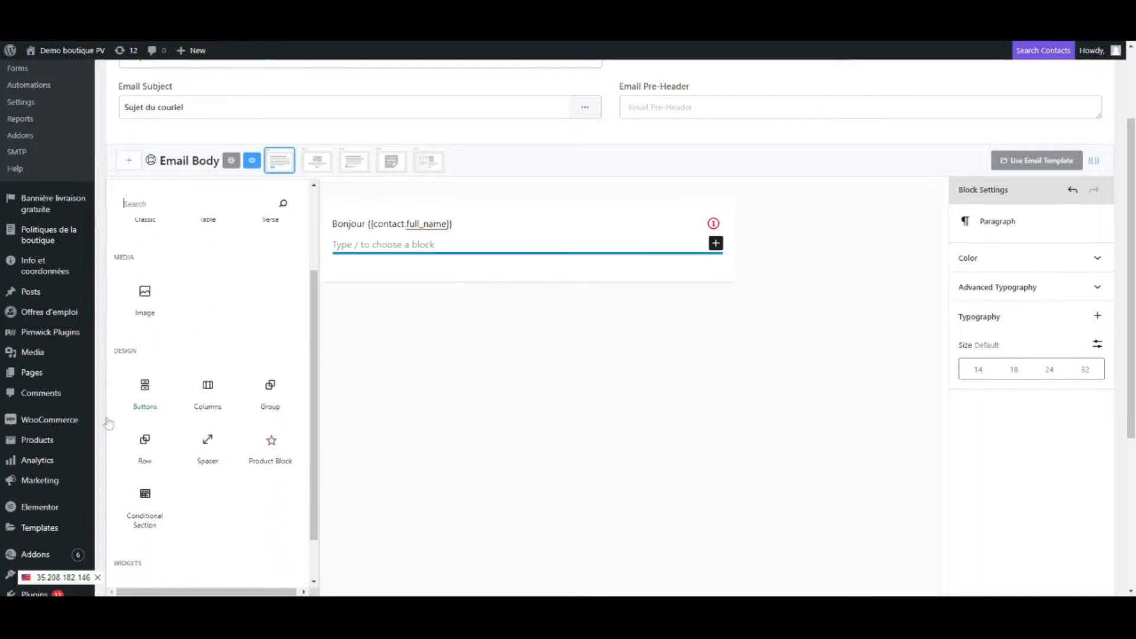
pyautogui.click(271, 445)
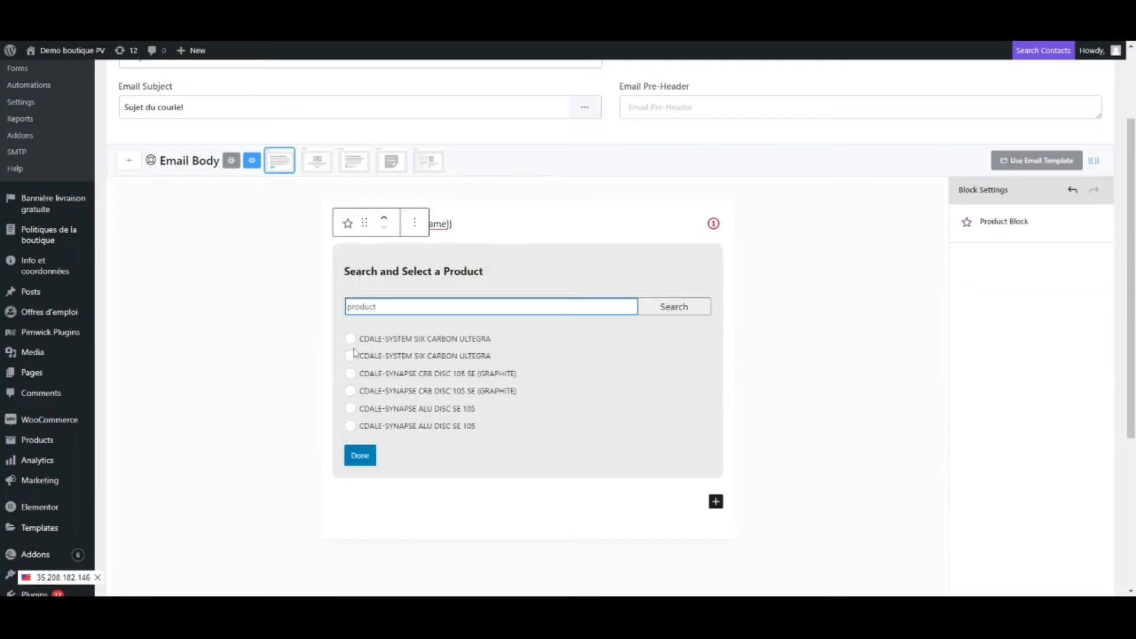
# - Search the products for "Ninja" and fill the product block with the Flying Ninja product
pyautogui.scroll(-1, 380, 392)
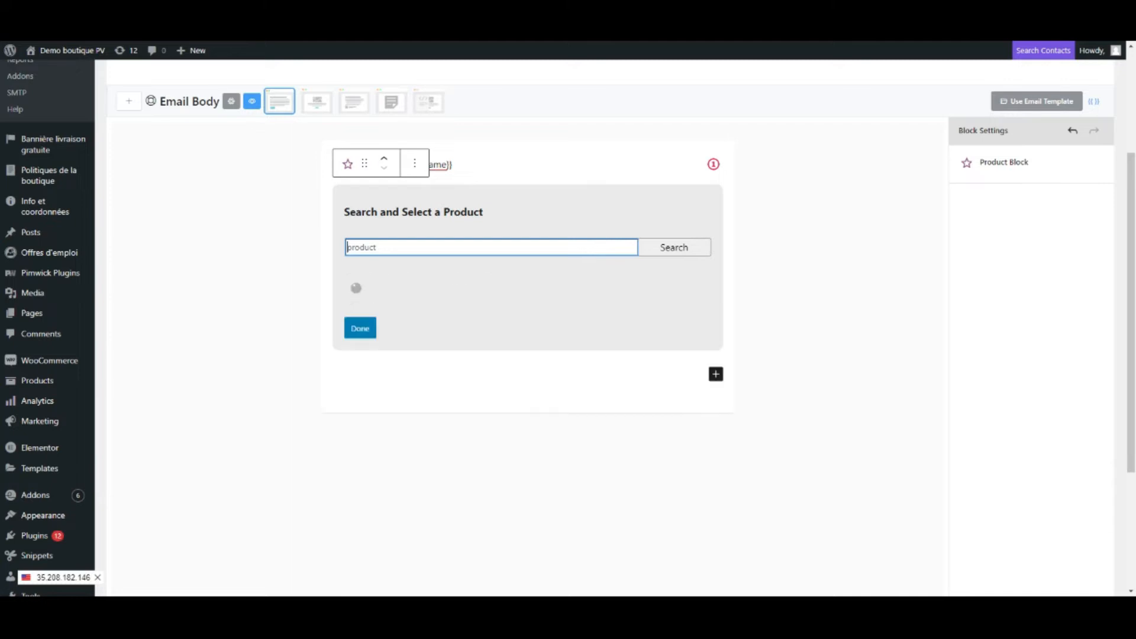
pyautogui.write('Ninj')
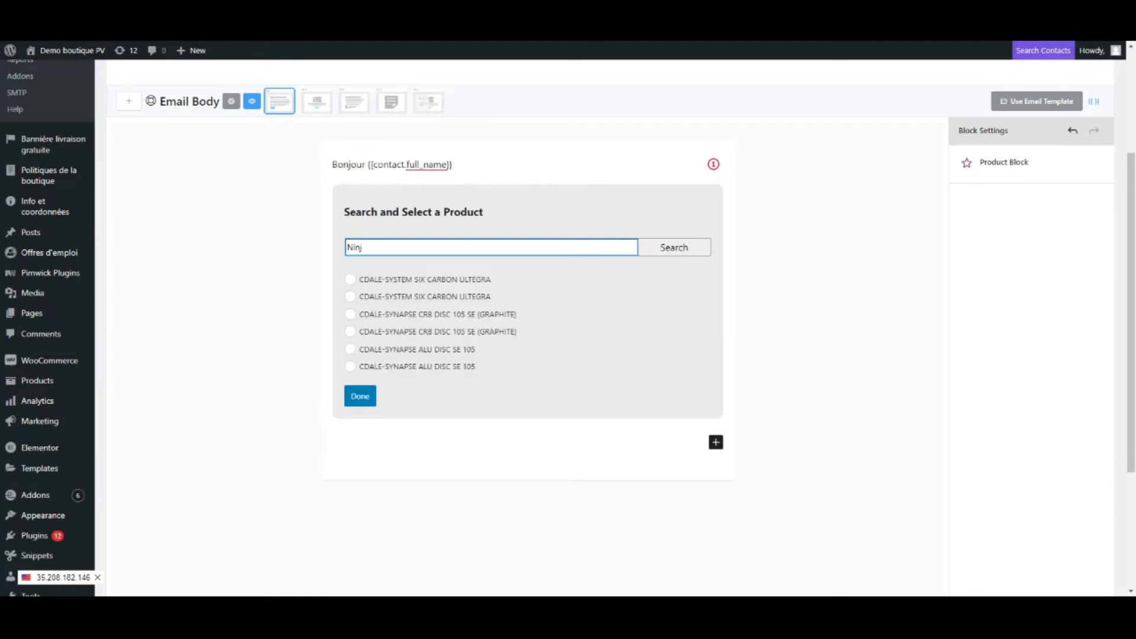
pyautogui.write('a')
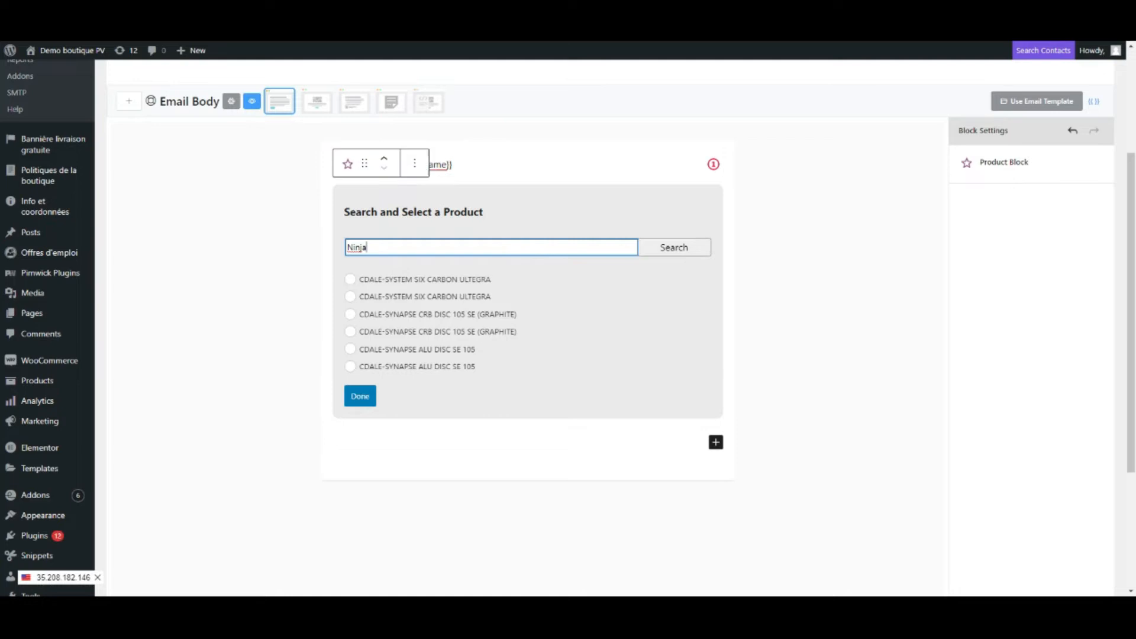
pyautogui.click(660, 254)
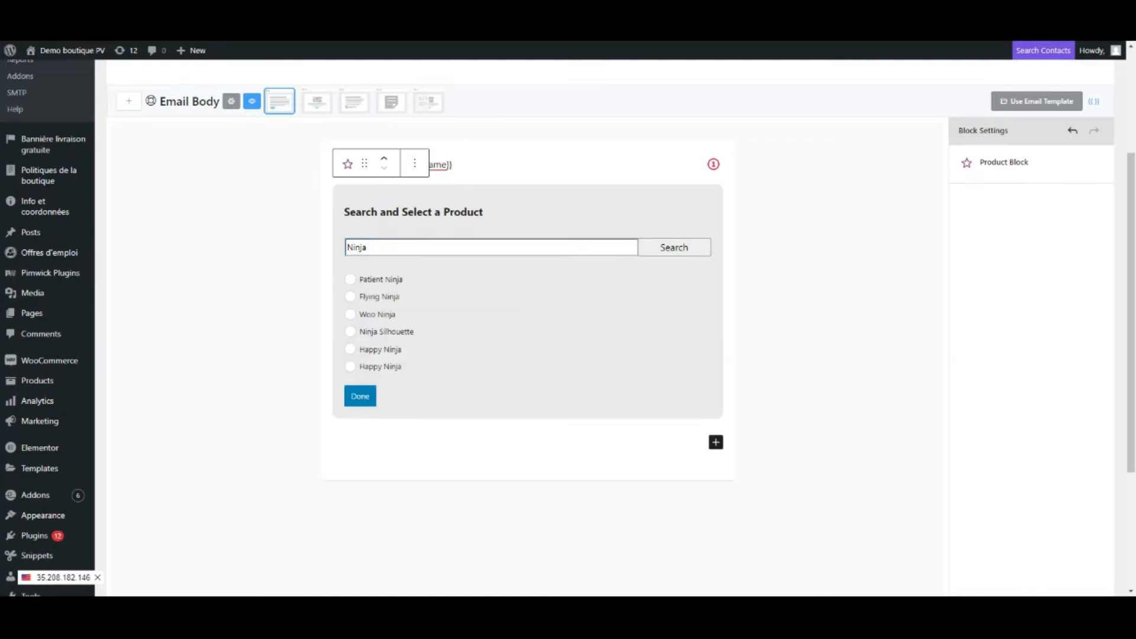
pyautogui.click(351, 297)
pyautogui.click(359, 396)
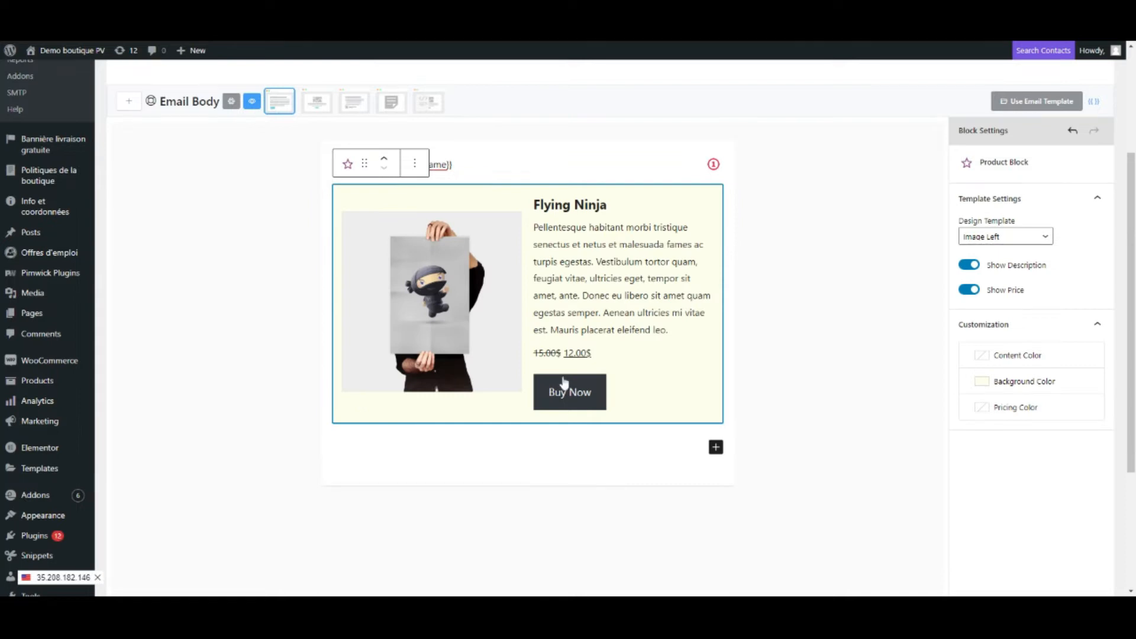
# - Add an empty paragraph and the text "Voici notre nouveau produit" between the greeting and the product block
pyautogui.click(633, 165)
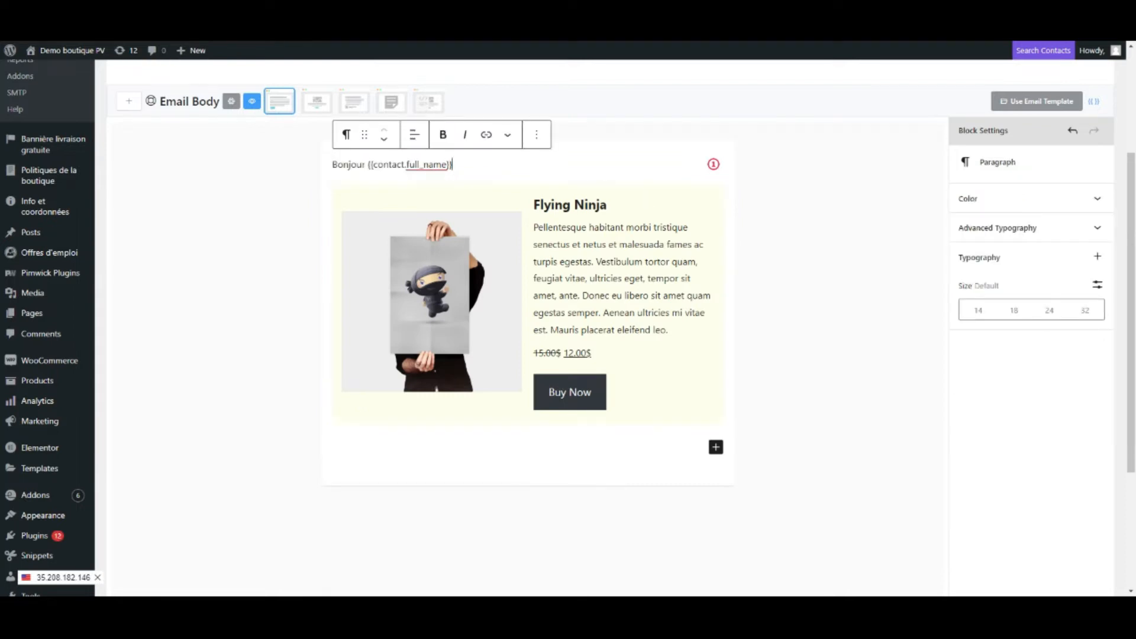
pyautogui.press('Return')
pyautogui.press('Return')
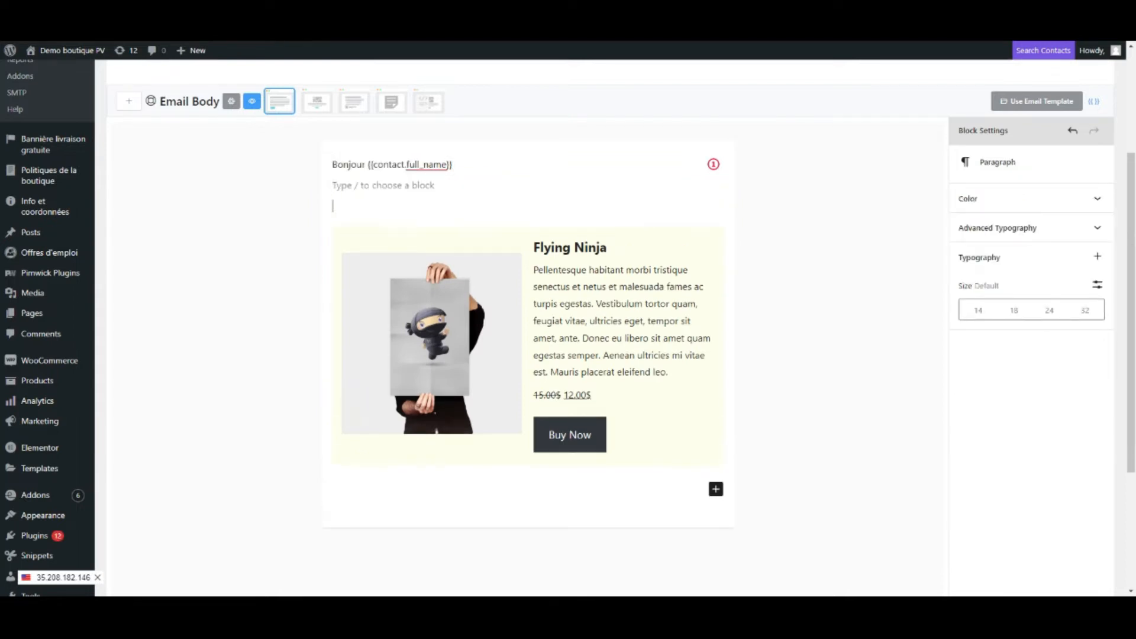
pyautogui.write('Voici notre nouveau produit')
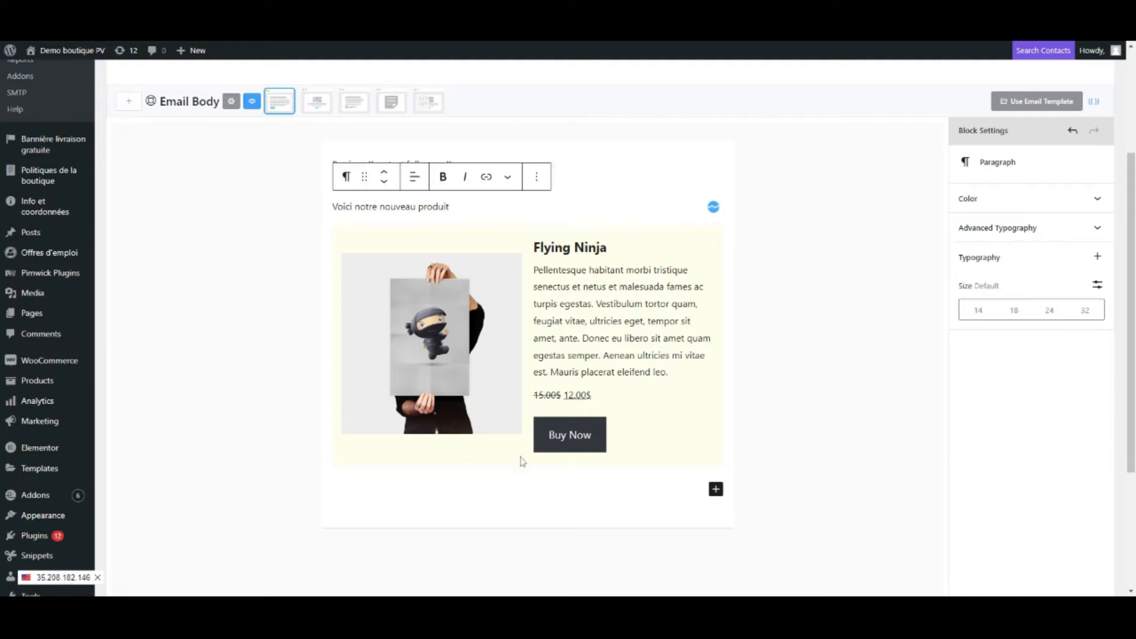
# - Add a heading block reading "Un titre pour présenter" below the Flying Ninja product block
pyautogui.click(716, 488)
pyautogui.scroll(-3, 775, 503)
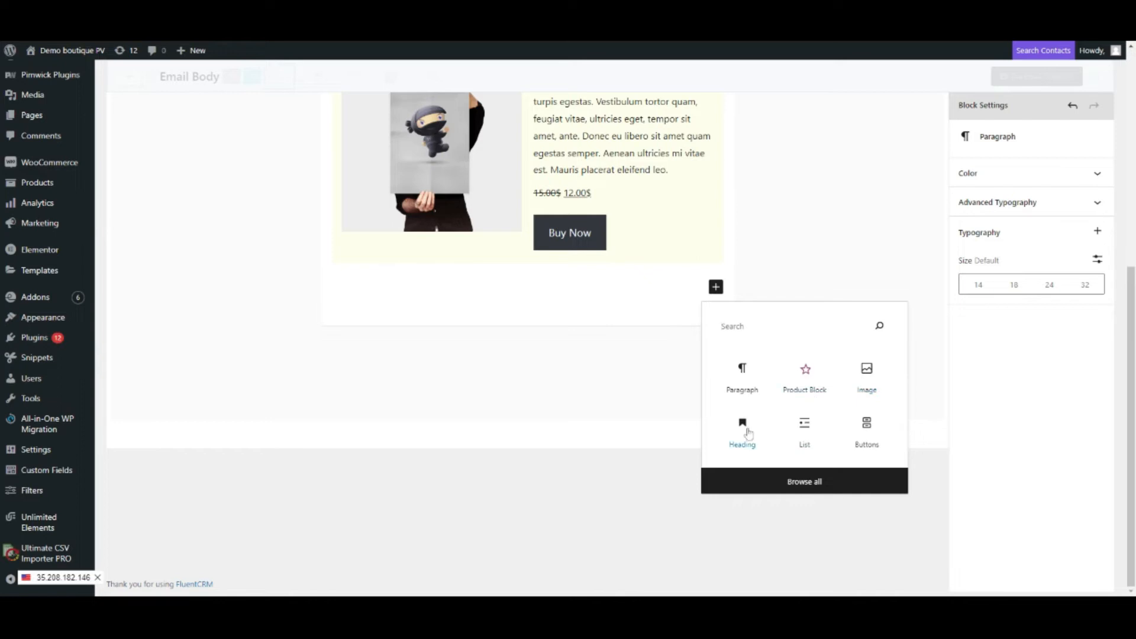
pyautogui.click(741, 427)
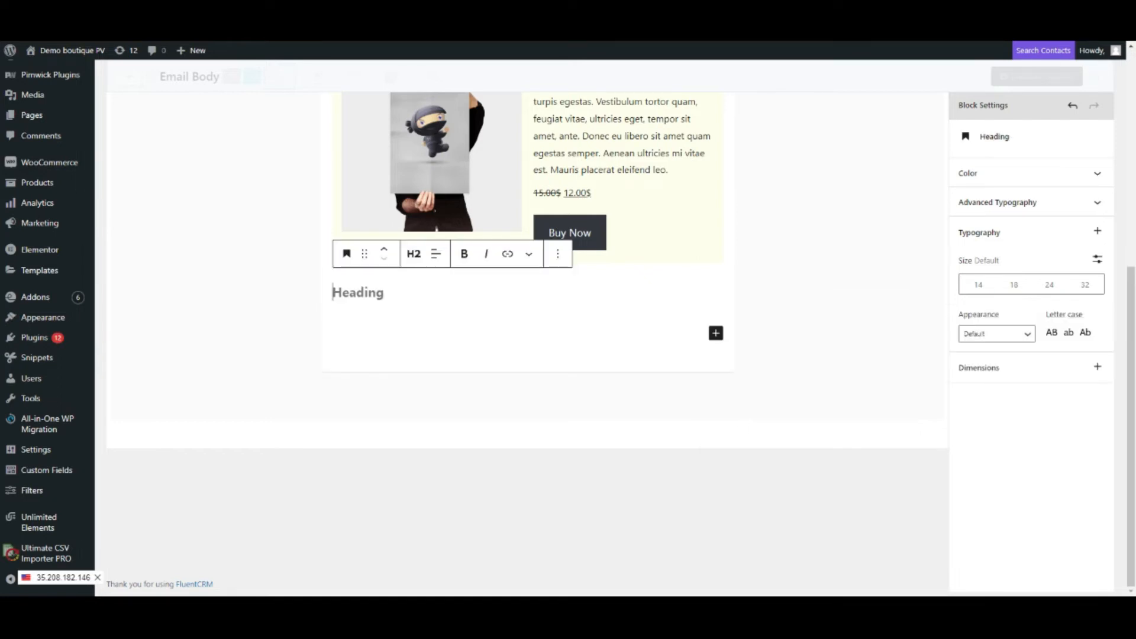
pyautogui.write('Un ')
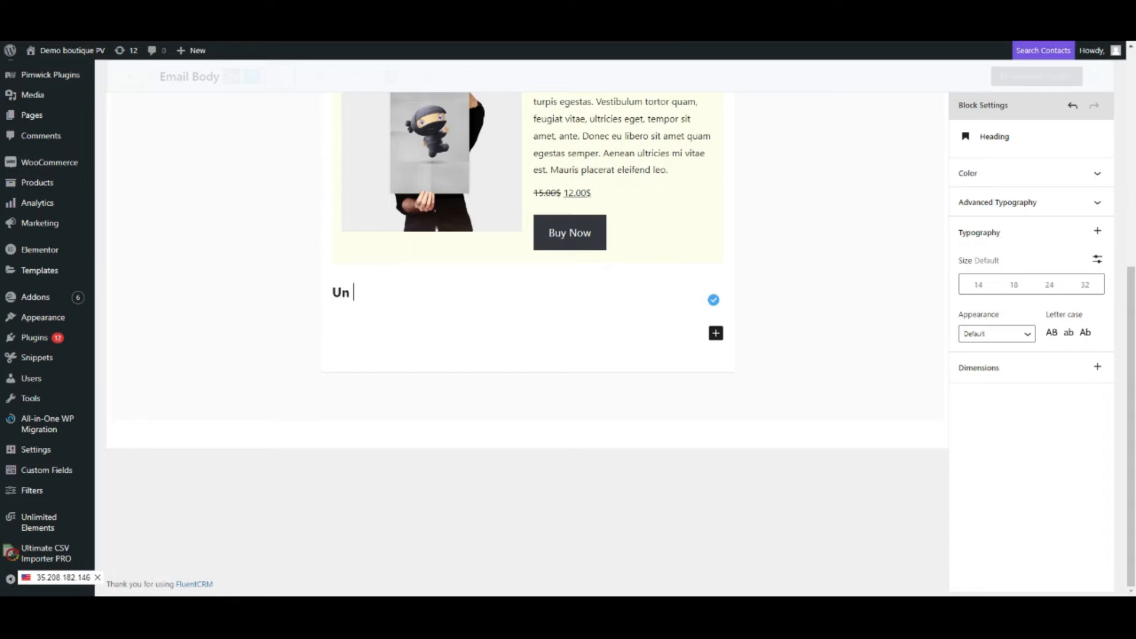
pyautogui.write('titre pour présenter')
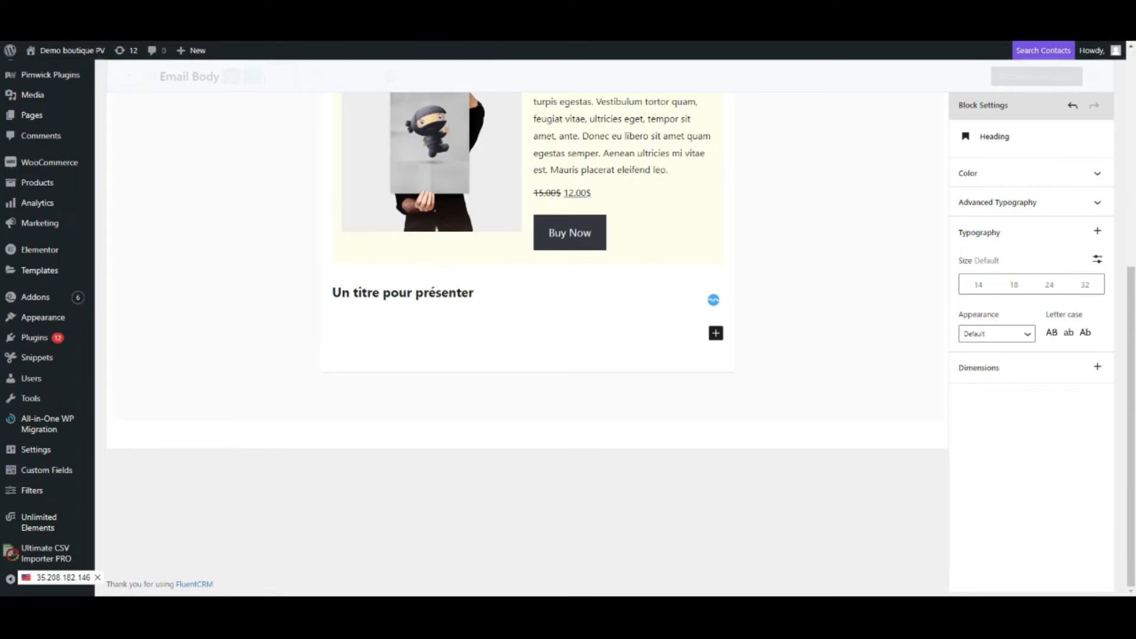
# - Insert an image block below the heading, using the media library photo of three cyclists seen from behind
pyautogui.scroll(3, 527, 326)
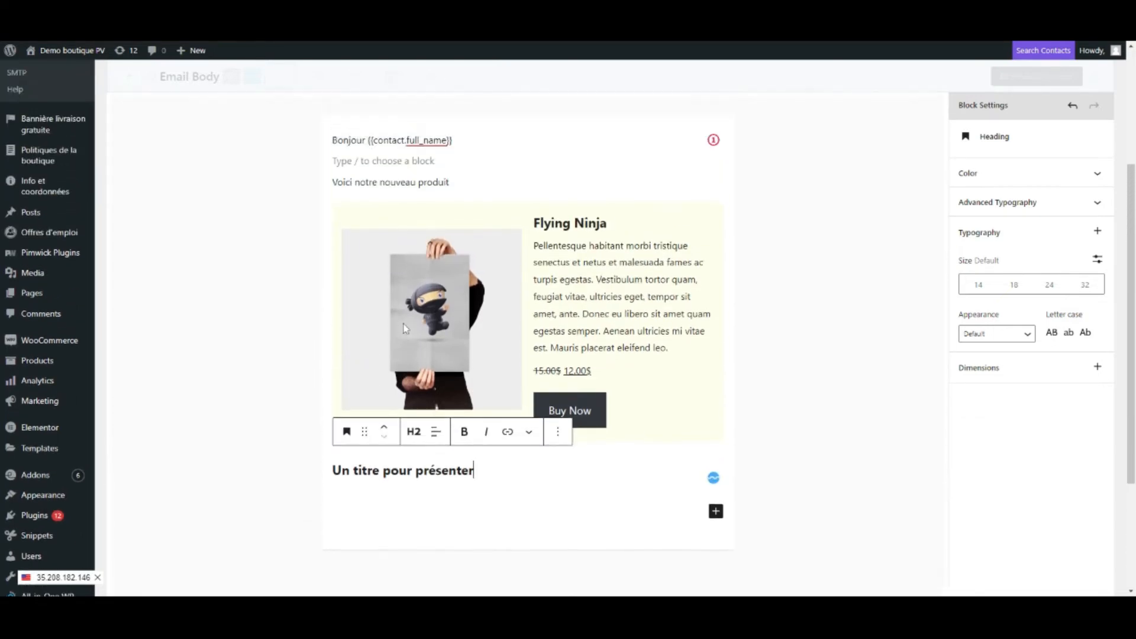
pyautogui.press('Return')
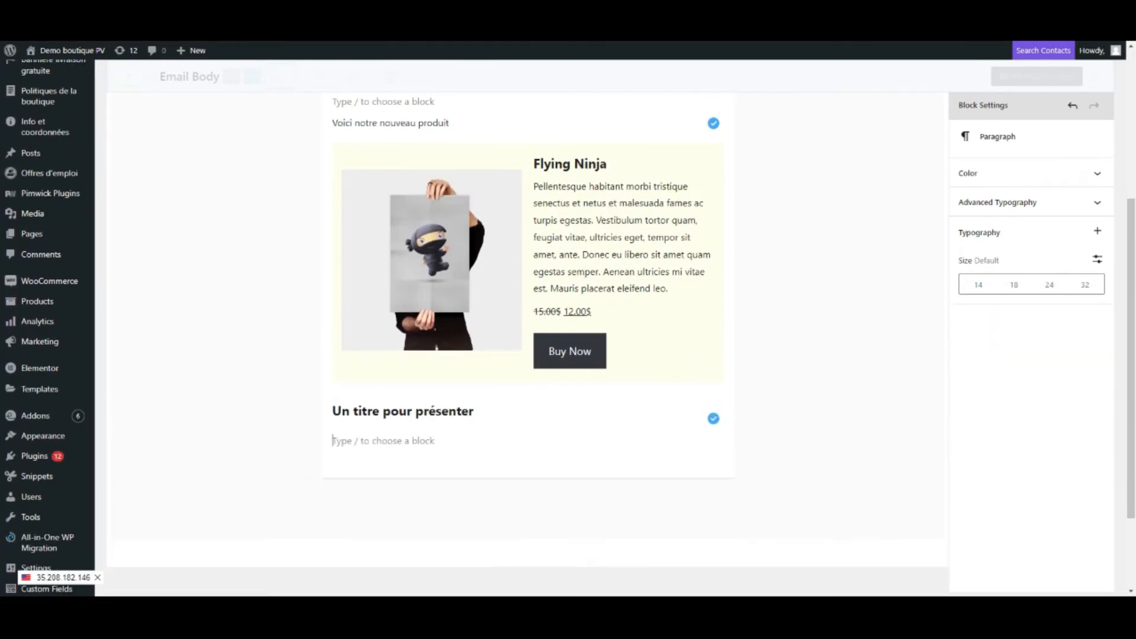
pyautogui.write('/')
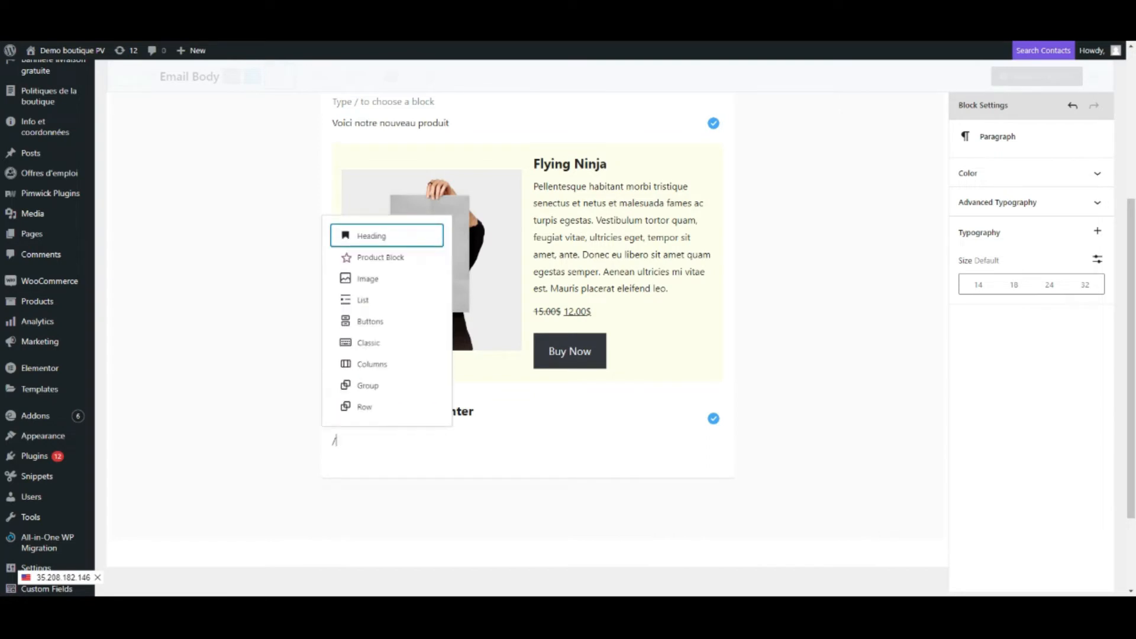
pyautogui.click(343, 282)
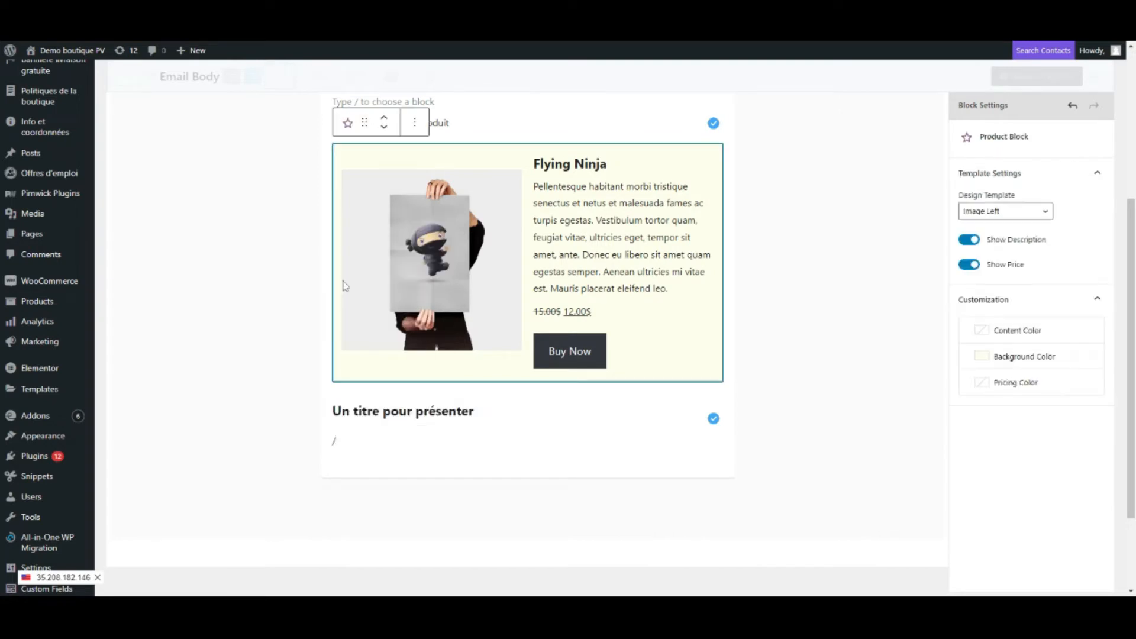
pyautogui.click(347, 443)
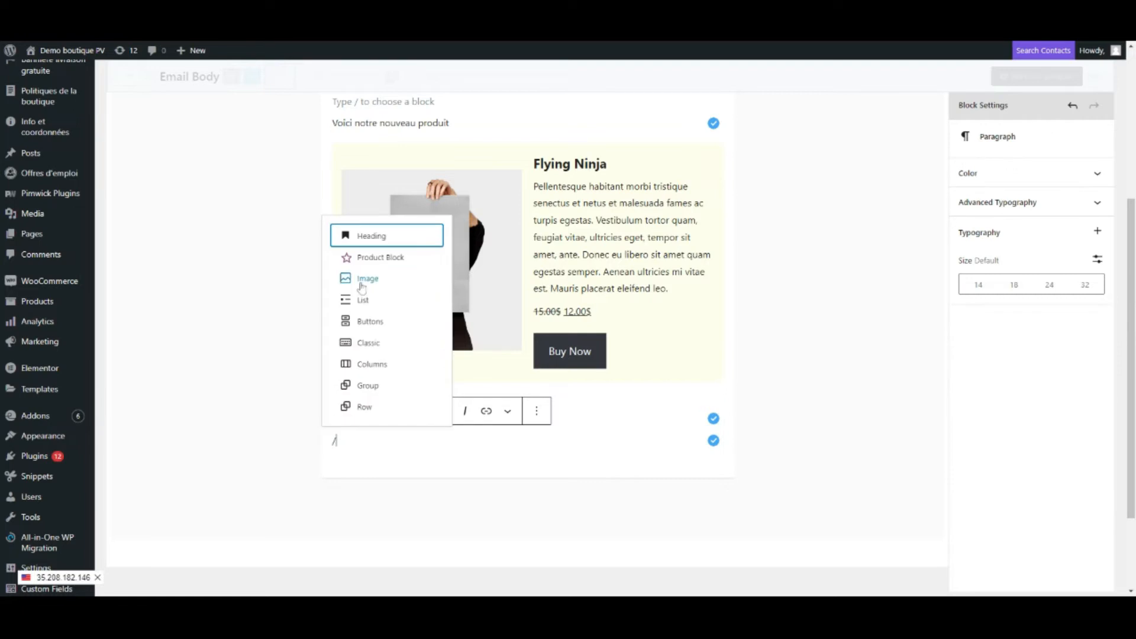
pyautogui.click(364, 279)
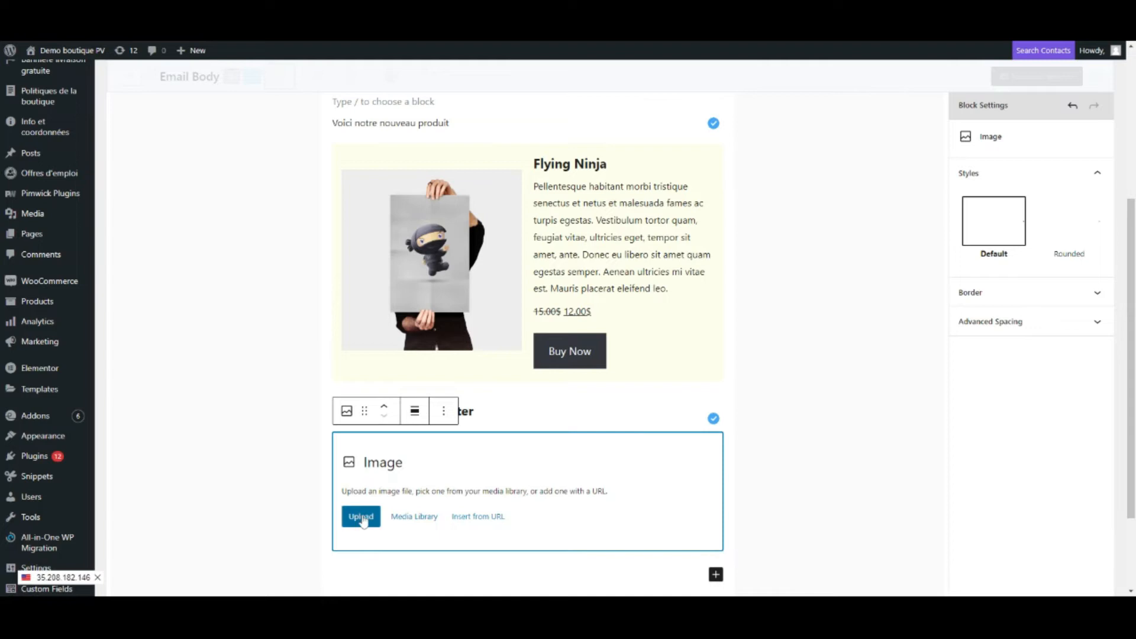
pyautogui.click(420, 518)
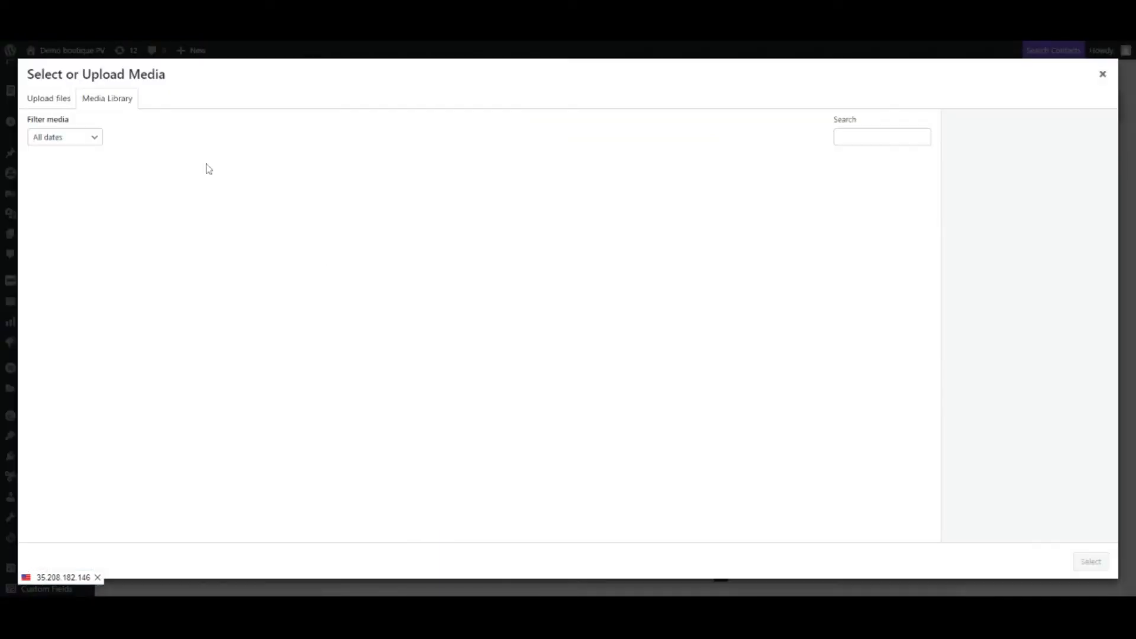
pyautogui.click(90, 100)
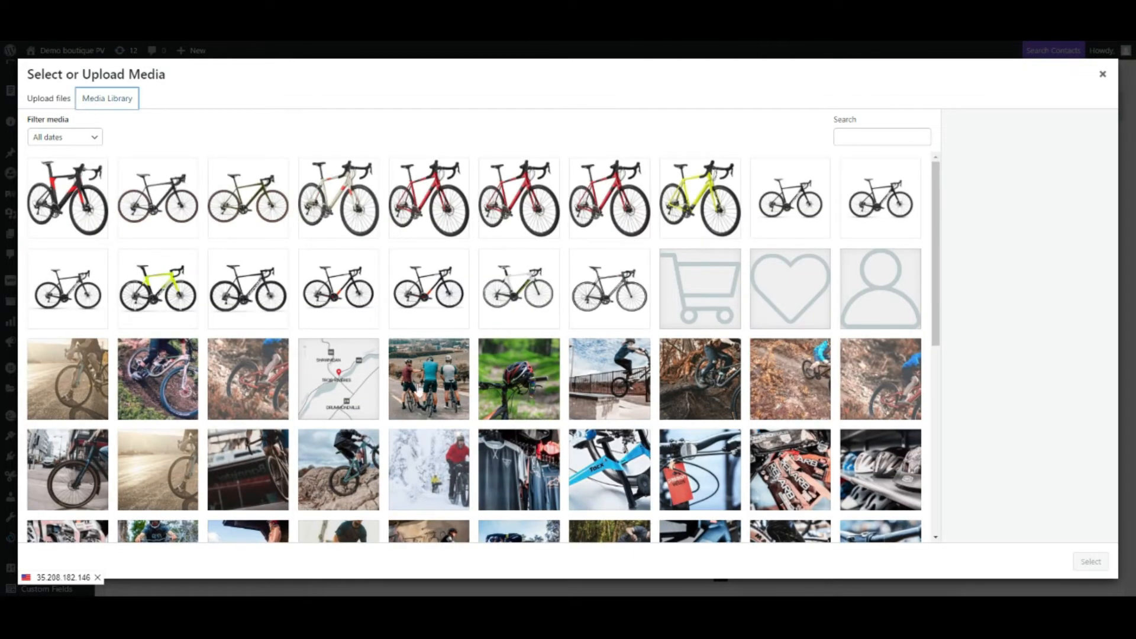
pyautogui.click(419, 391)
pyautogui.click(1090, 561)
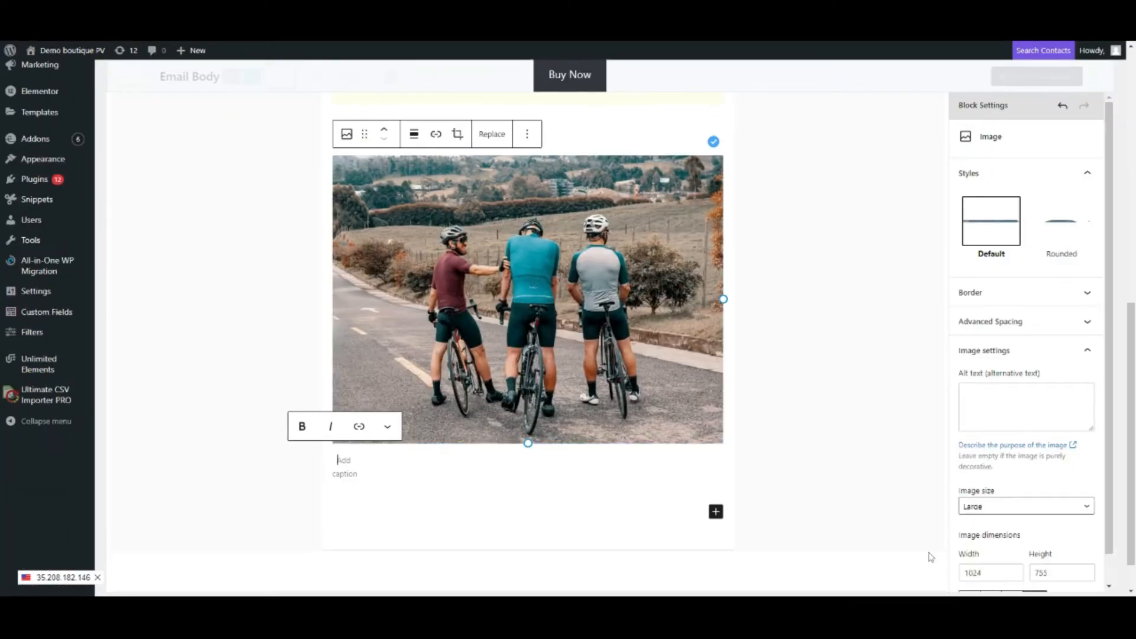
# - Scale the cyclists image to 50% and set its alignment to Align center after trying Align left
pyautogui.scroll(-1, 1013, 565)
pyautogui.click(989, 568)
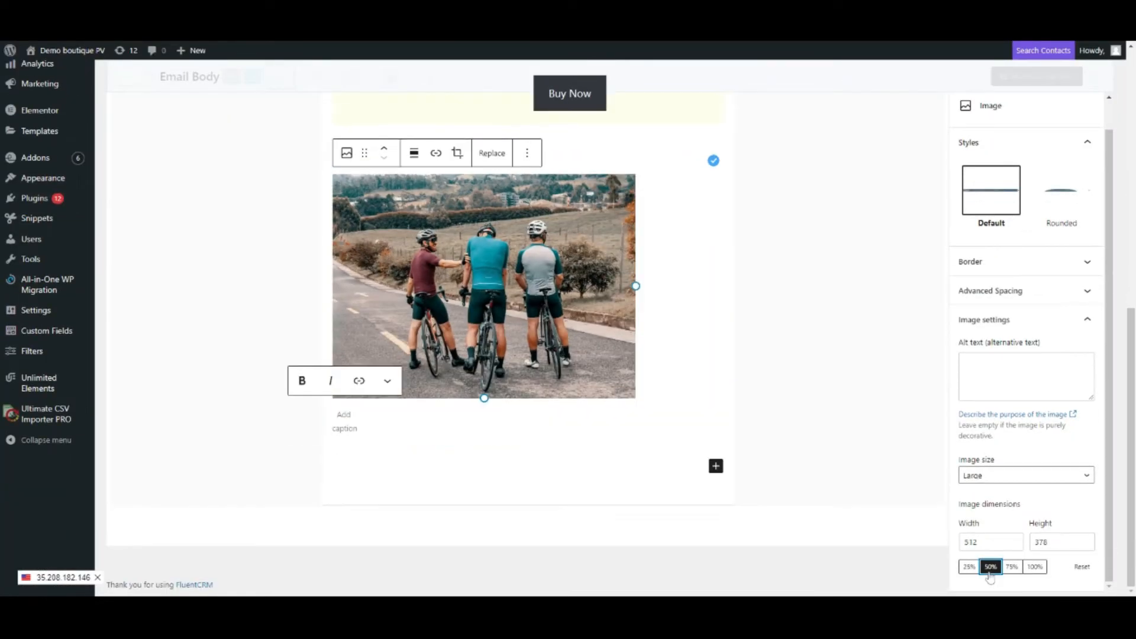
pyautogui.click(414, 154)
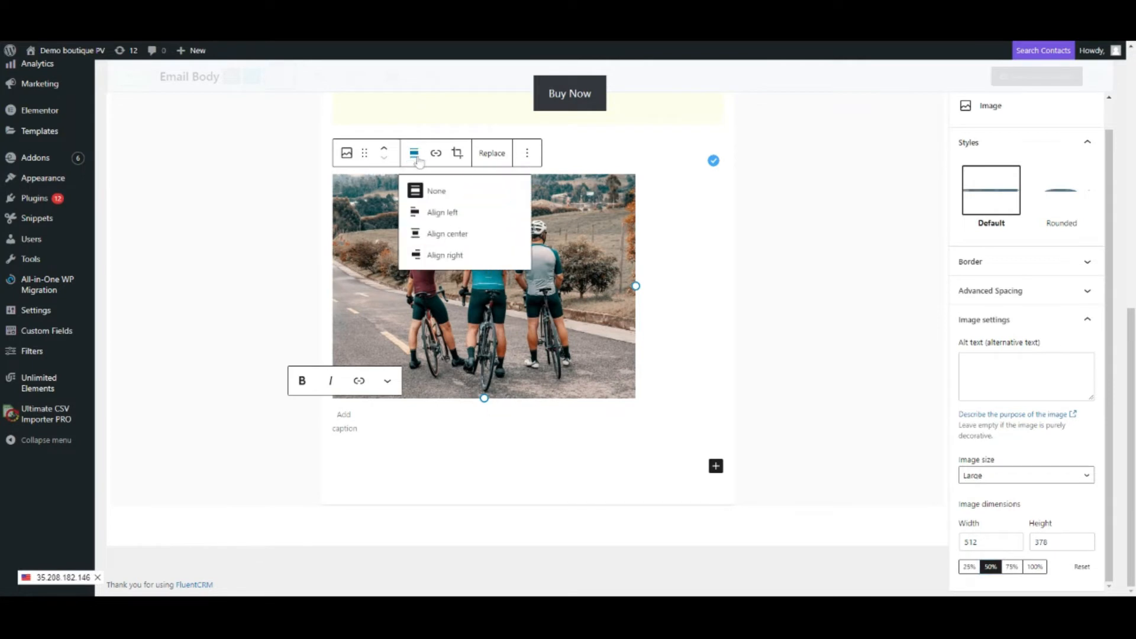
pyautogui.click(430, 212)
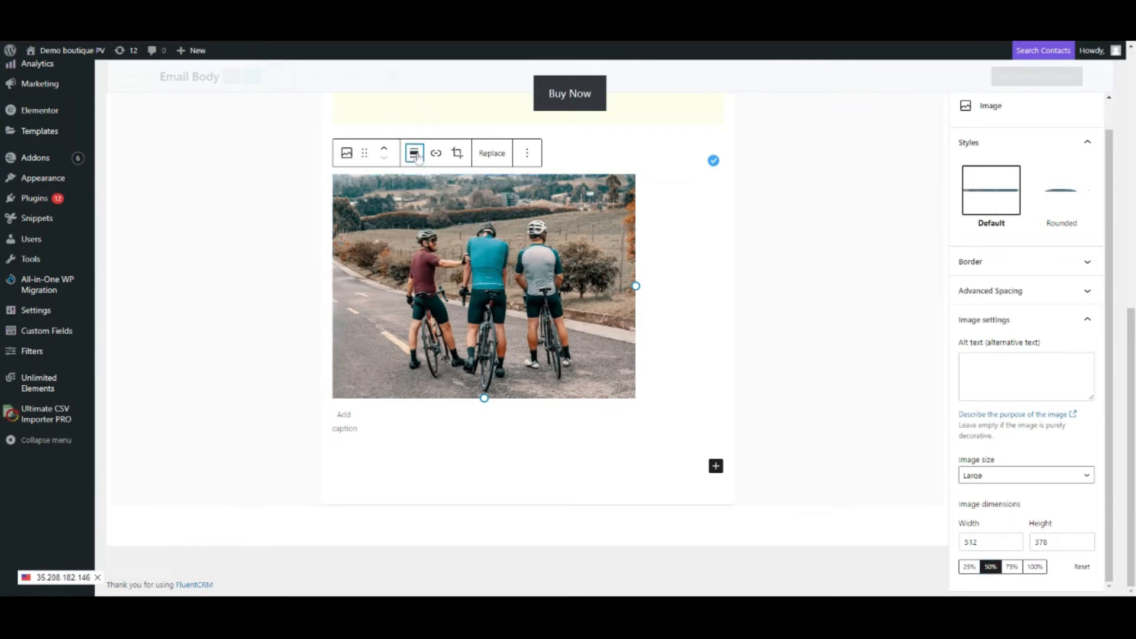
pyautogui.click(414, 153)
pyautogui.click(431, 237)
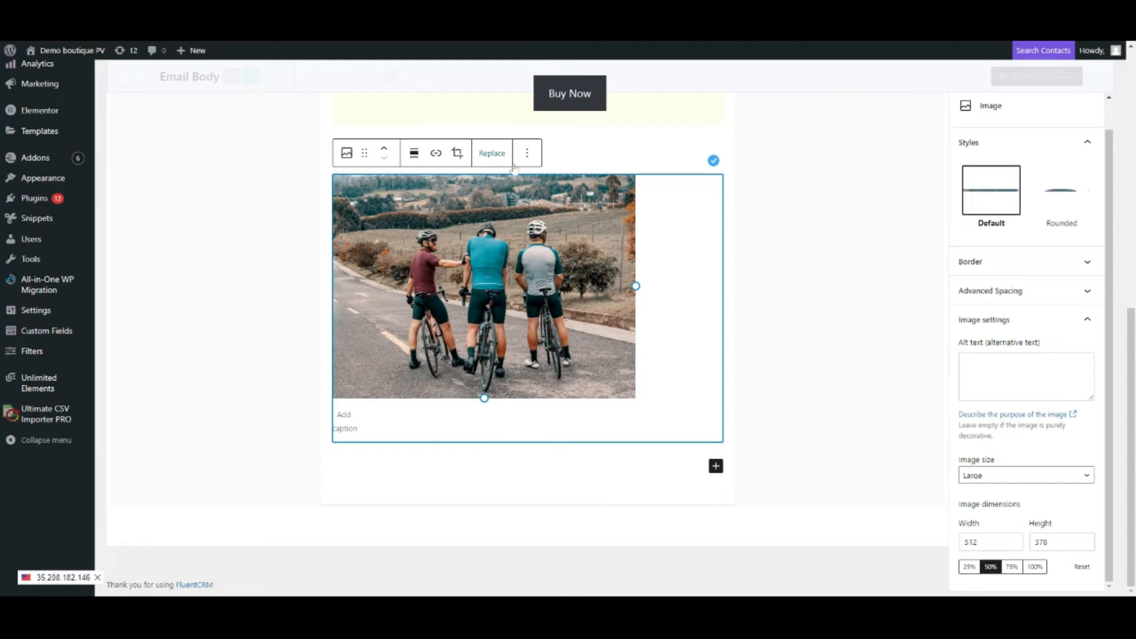
pyautogui.click(526, 153)
pyautogui.click(439, 446)
# - Add empty paragraph space above the "Bonjour {{contact.full_name}}" greeting at the start of the email body
pyautogui.scroll(15, 439, 446)
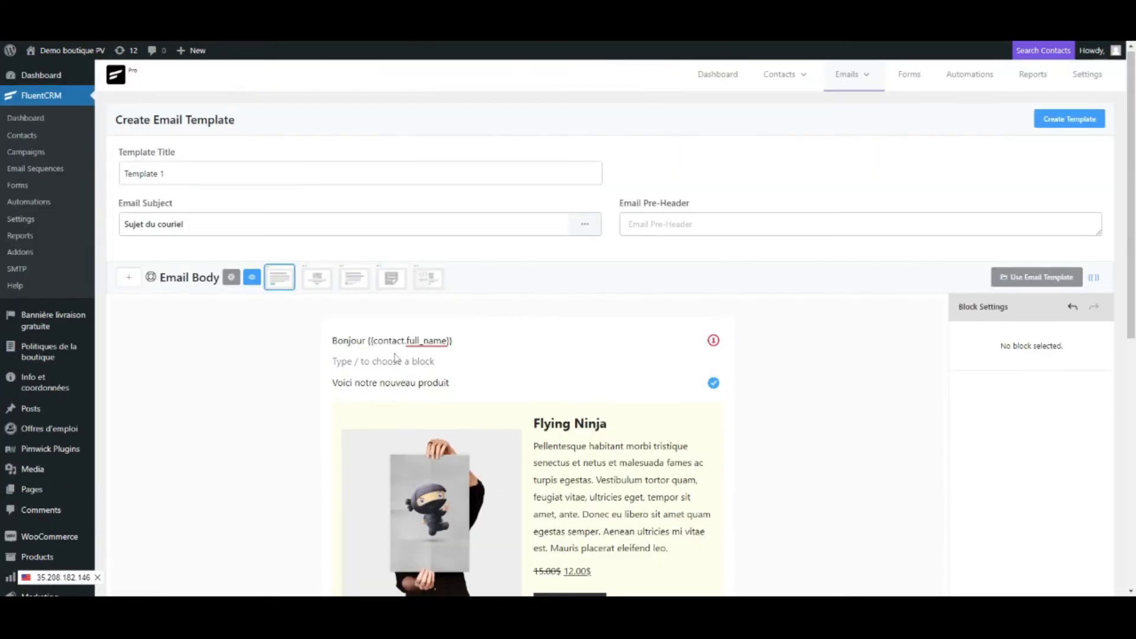
pyautogui.click(332, 340)
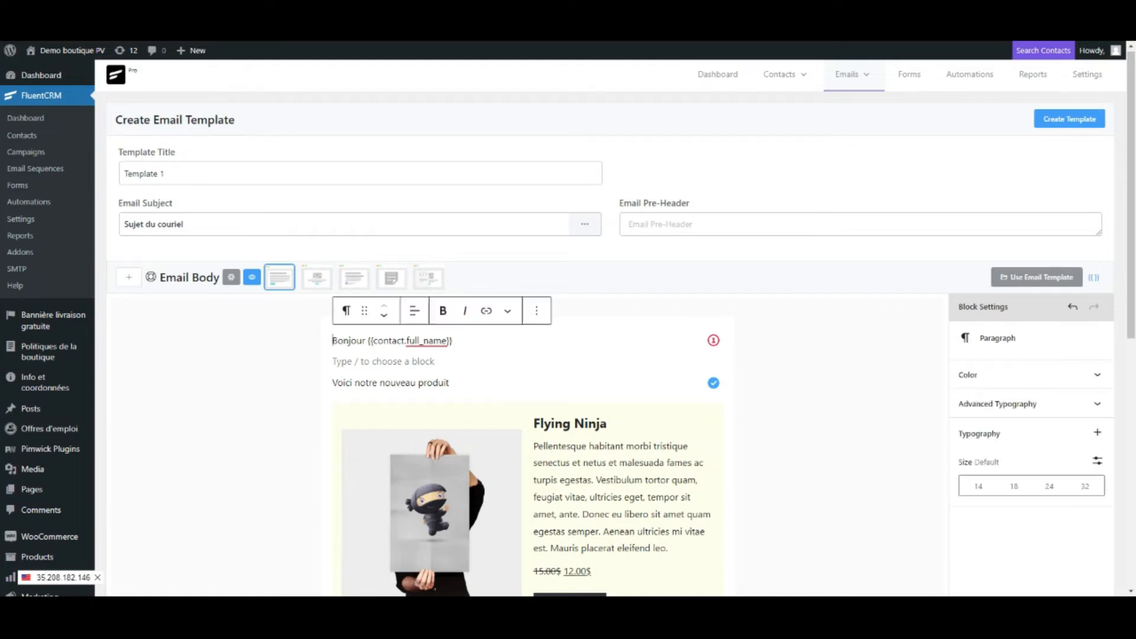
pyautogui.press('Return')
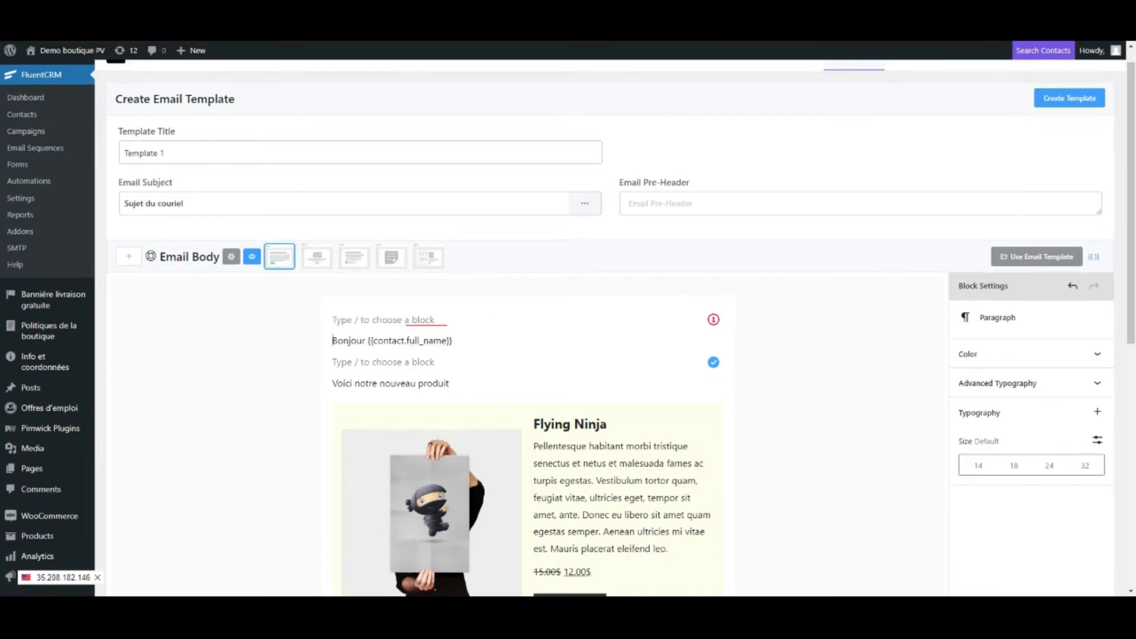
pyautogui.click(346, 310)
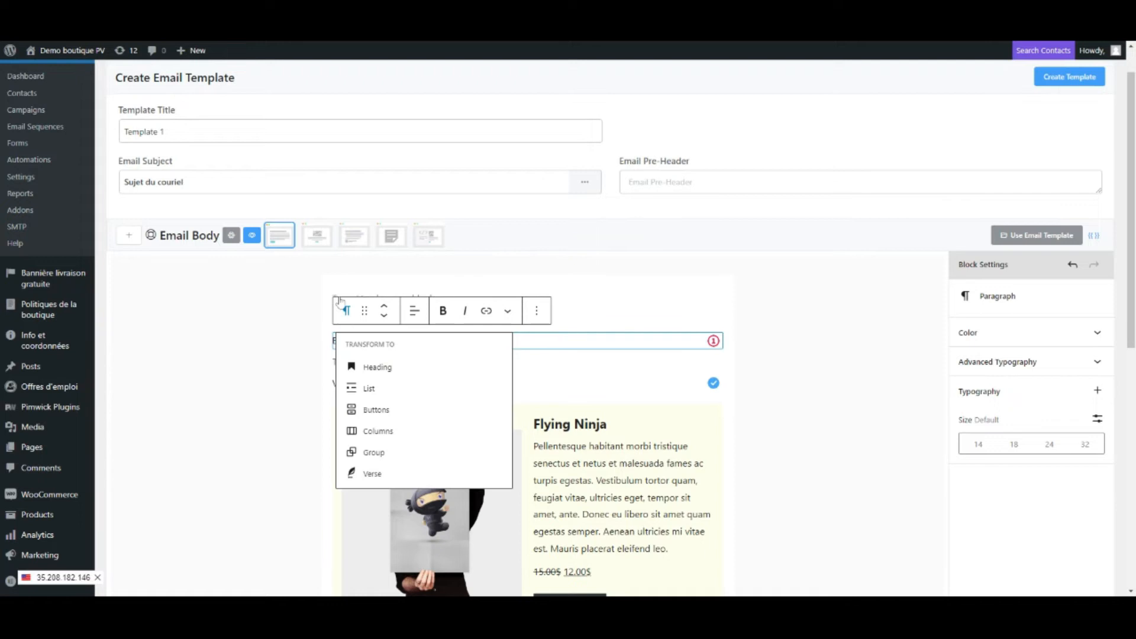
pyautogui.click(341, 294)
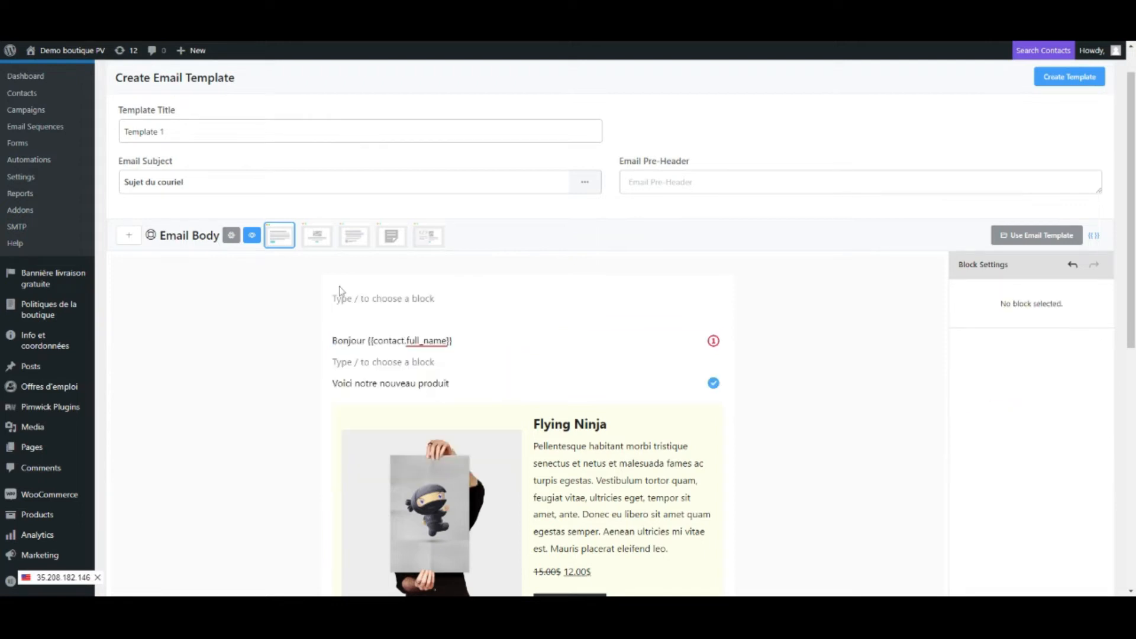
# - Insert an image block at the very start of the email body, using Passion-Velos-Favicon.png from the media library
pyautogui.click(341, 297)
pyautogui.write('/')
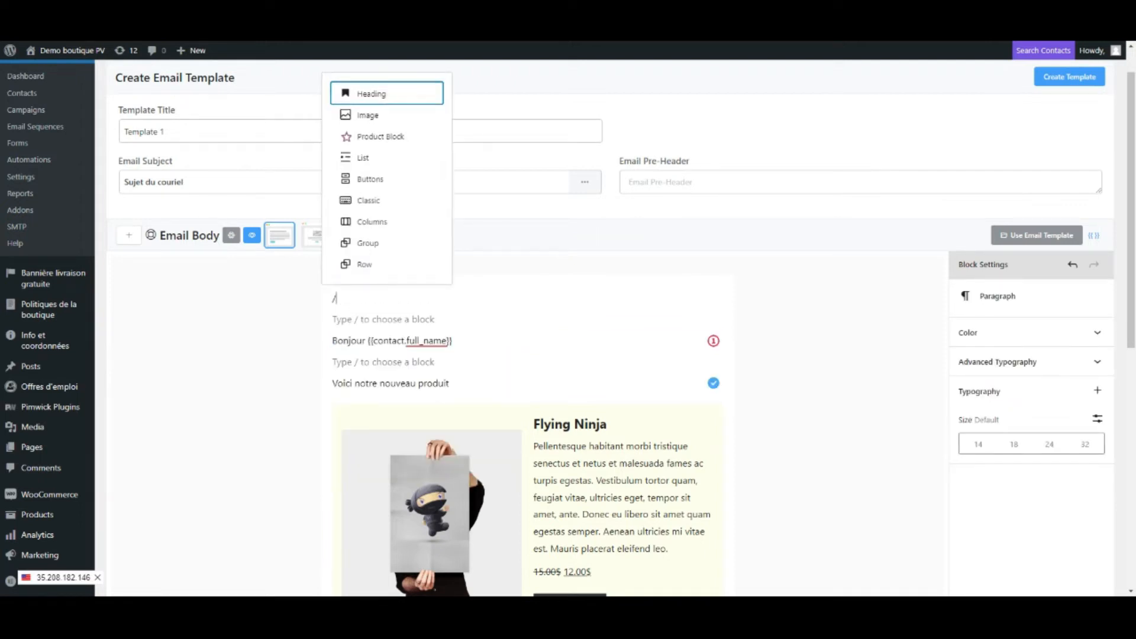
pyautogui.write('im')
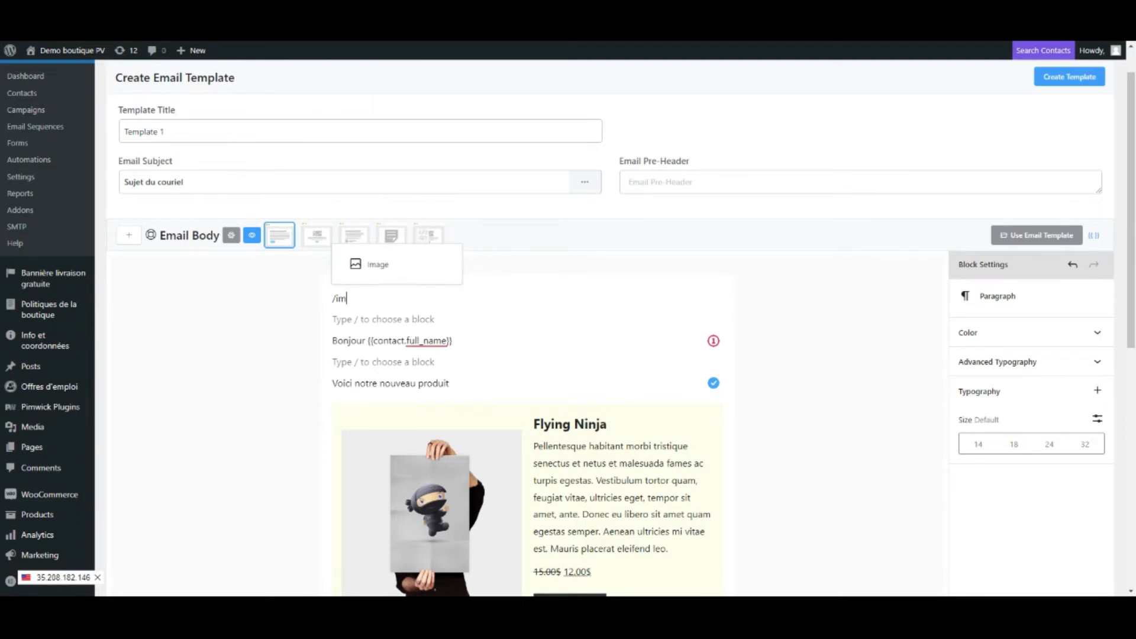
pyautogui.press('Return')
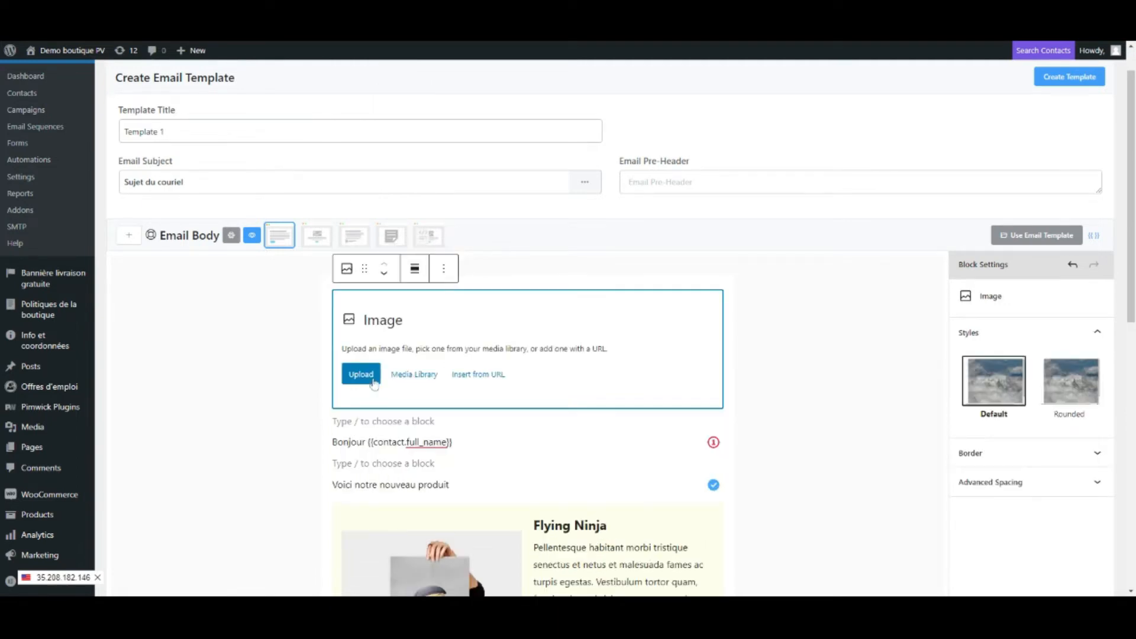
pyautogui.click(413, 378)
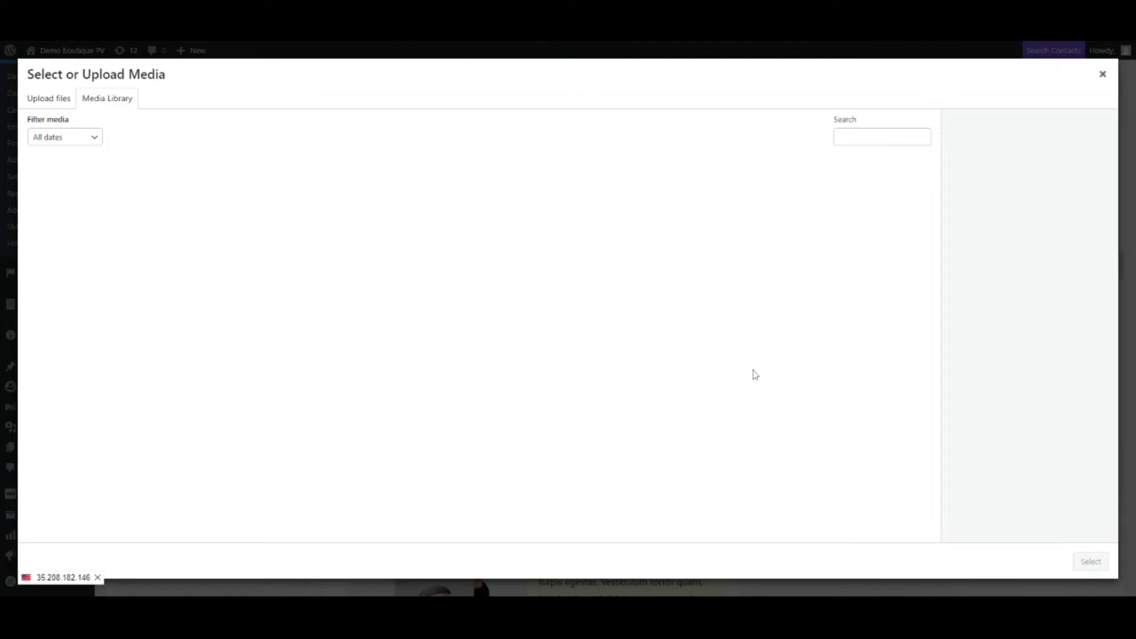
pyautogui.scroll(-10, 588, 417)
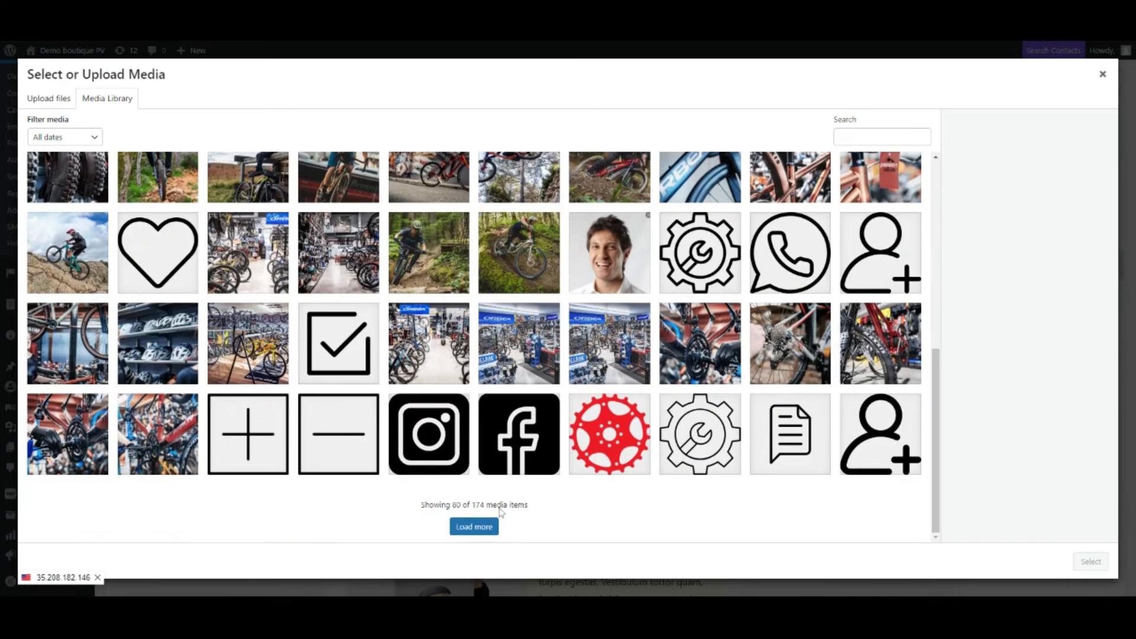
pyautogui.click(550, 455)
pyautogui.click(591, 450)
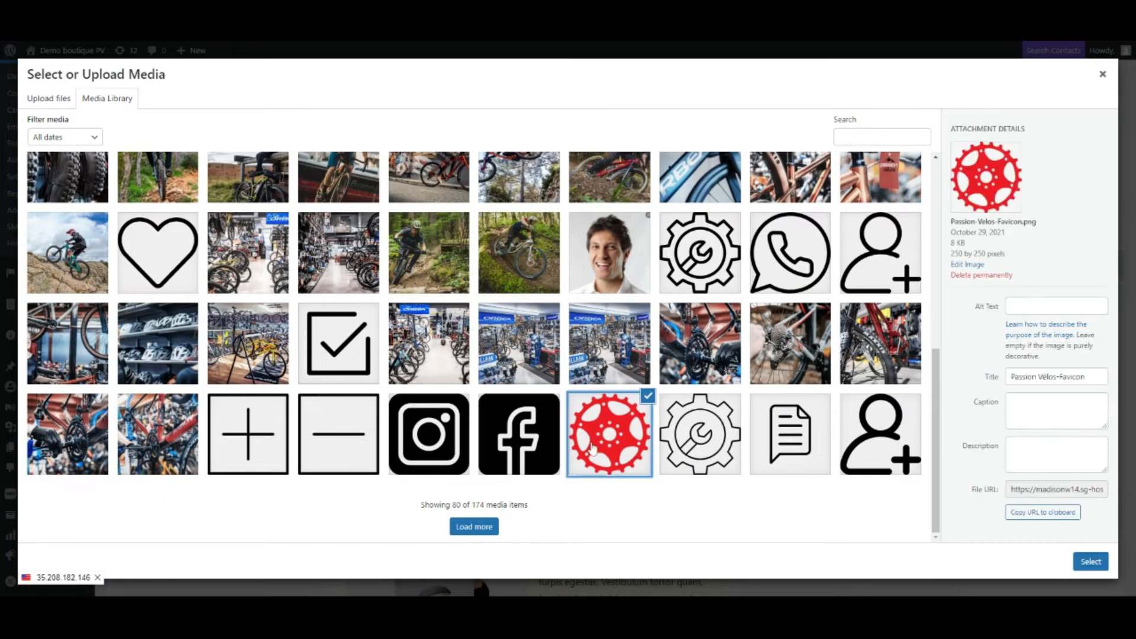
pyautogui.click(1090, 561)
# - Scale the red chainring logo image to 25% of its full size
pyautogui.scroll(-3, 1035, 512)
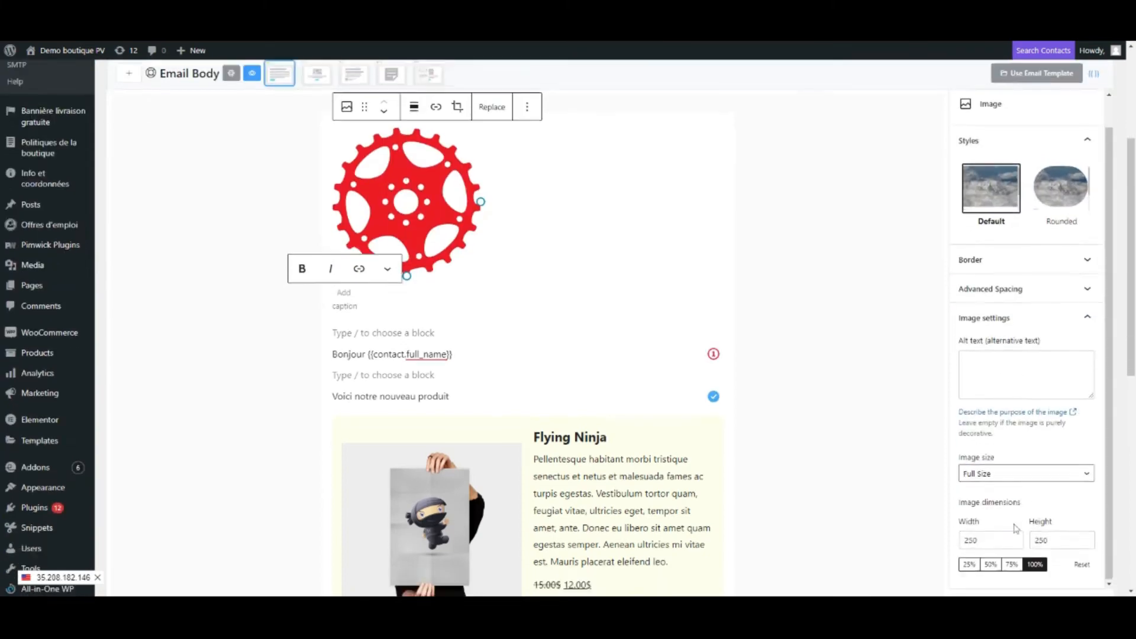
pyautogui.scroll(-2, 1016, 528)
pyautogui.click(969, 565)
pyautogui.scroll(5, 968, 573)
pyautogui.click(381, 386)
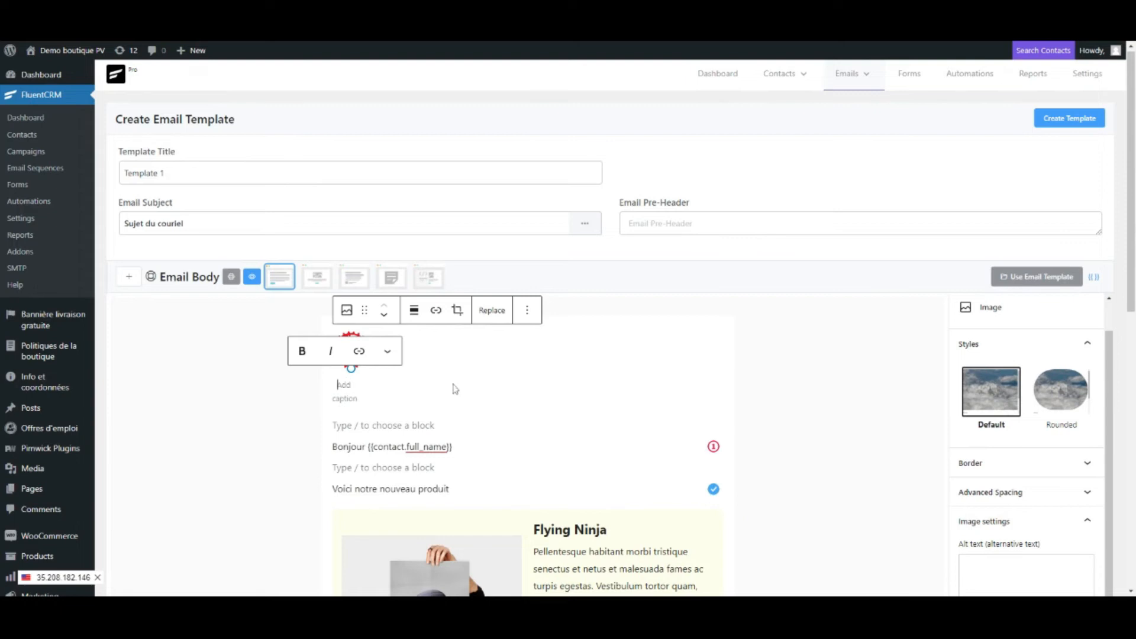
# - Review the whole email layout, create the template, and open the test email form without sending anything
pyautogui.scroll(-10, 455, 389)
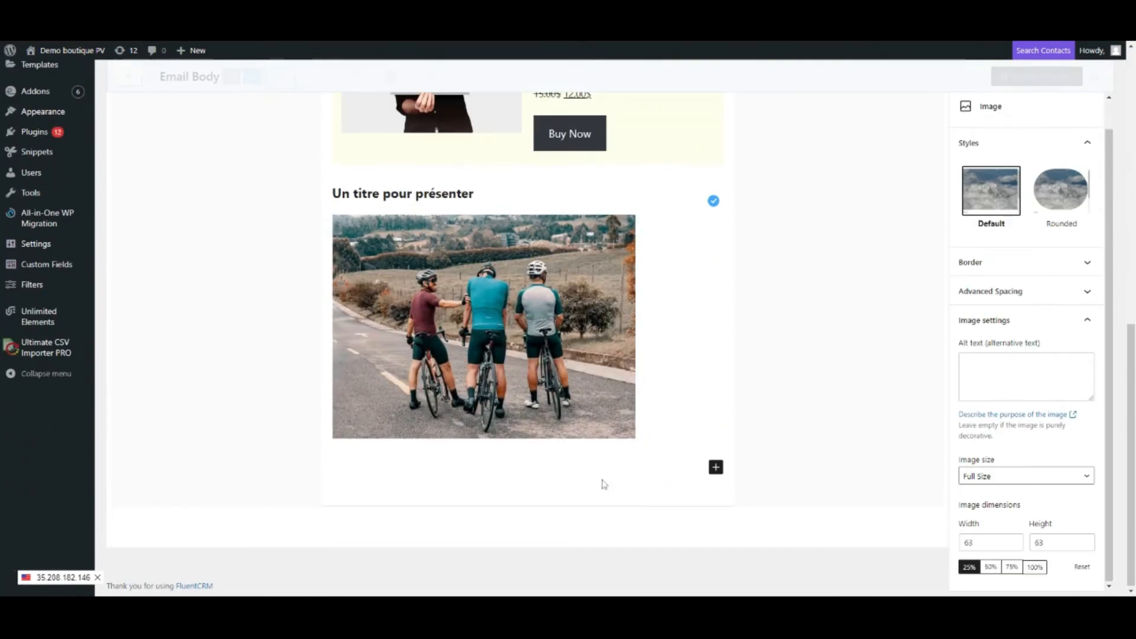
pyautogui.scroll(10, 604, 484)
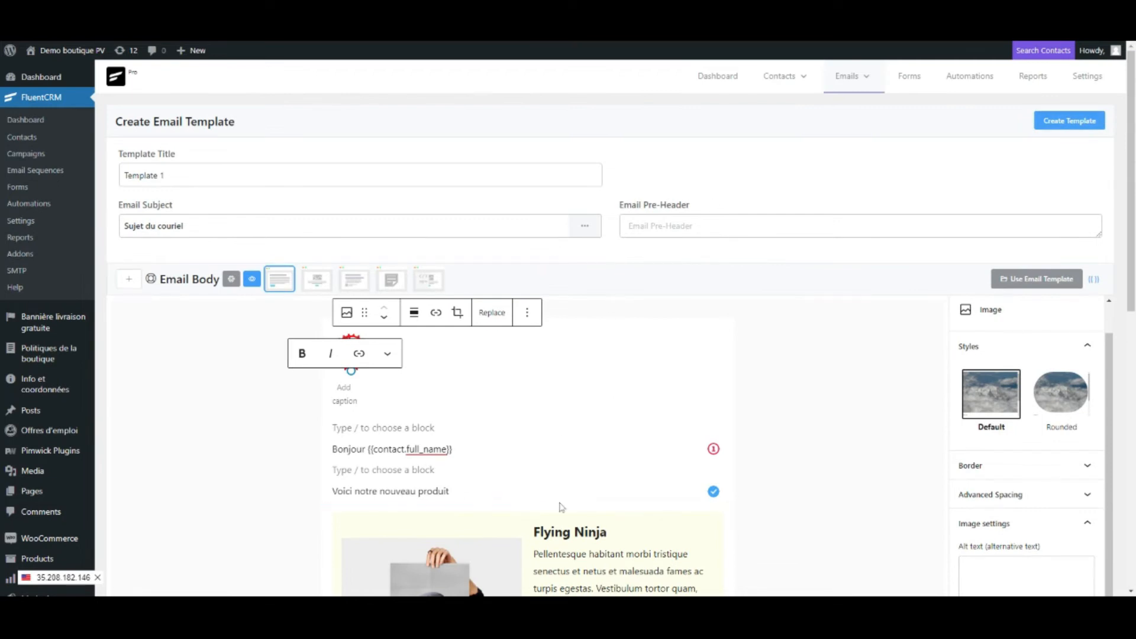
pyautogui.scroll(-3, 561, 507)
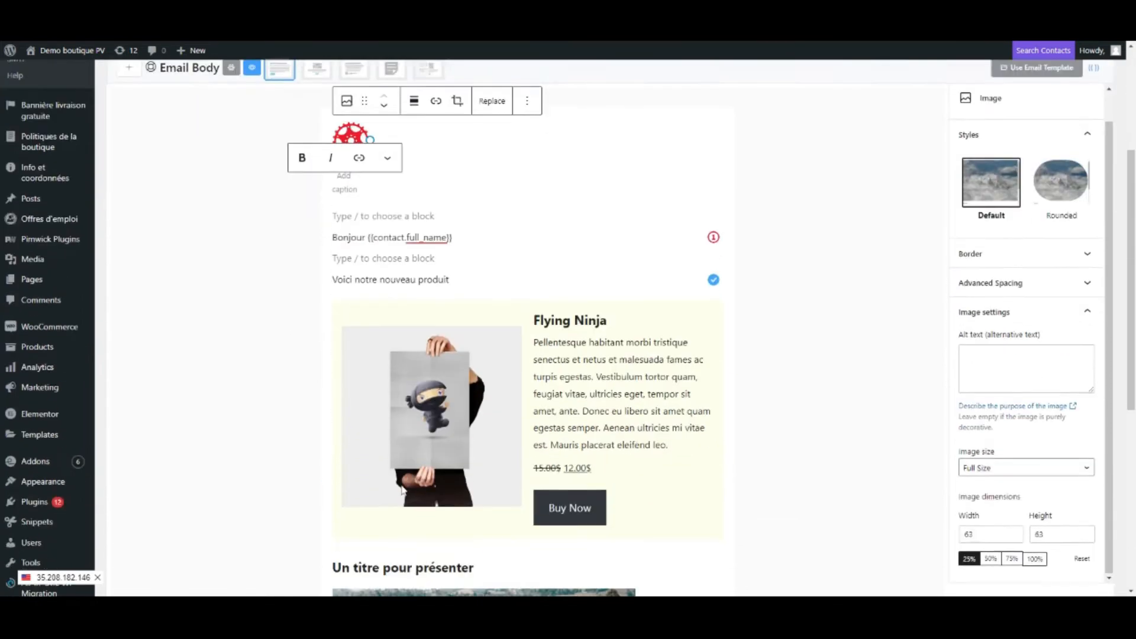
pyautogui.scroll(3, 401, 488)
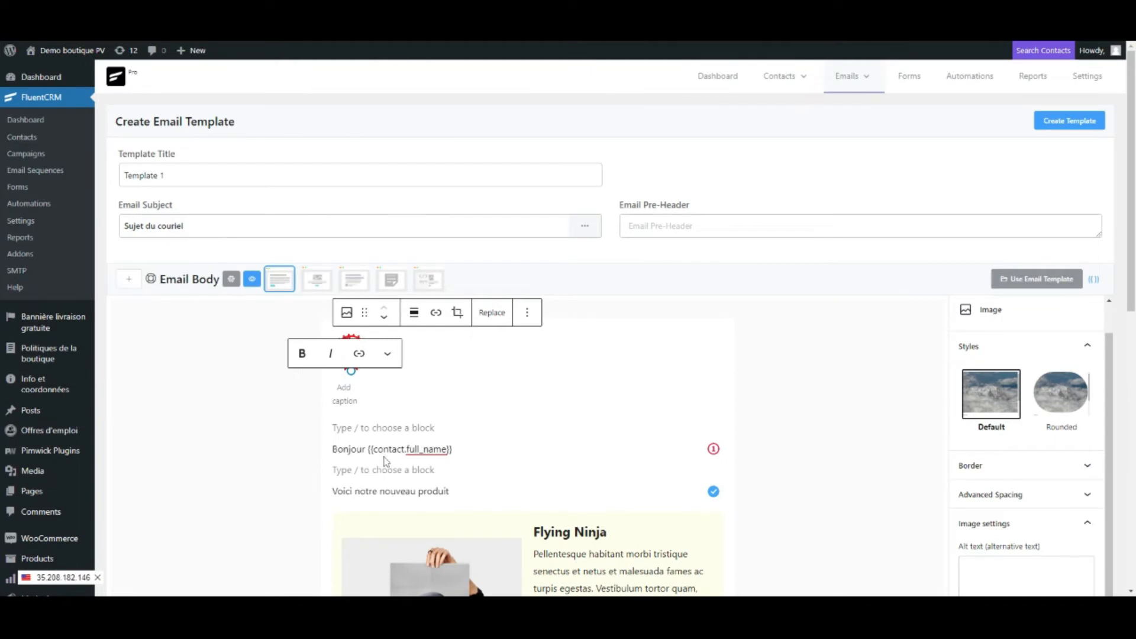
pyautogui.click(1065, 121)
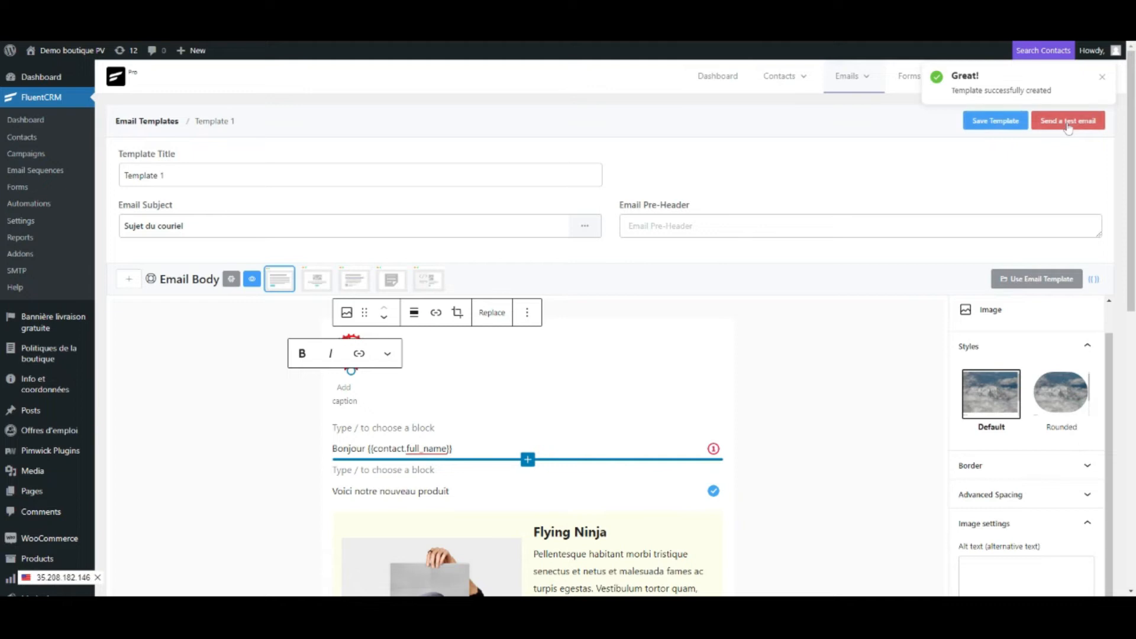
pyautogui.click(1068, 124)
pyautogui.click(732, 120)
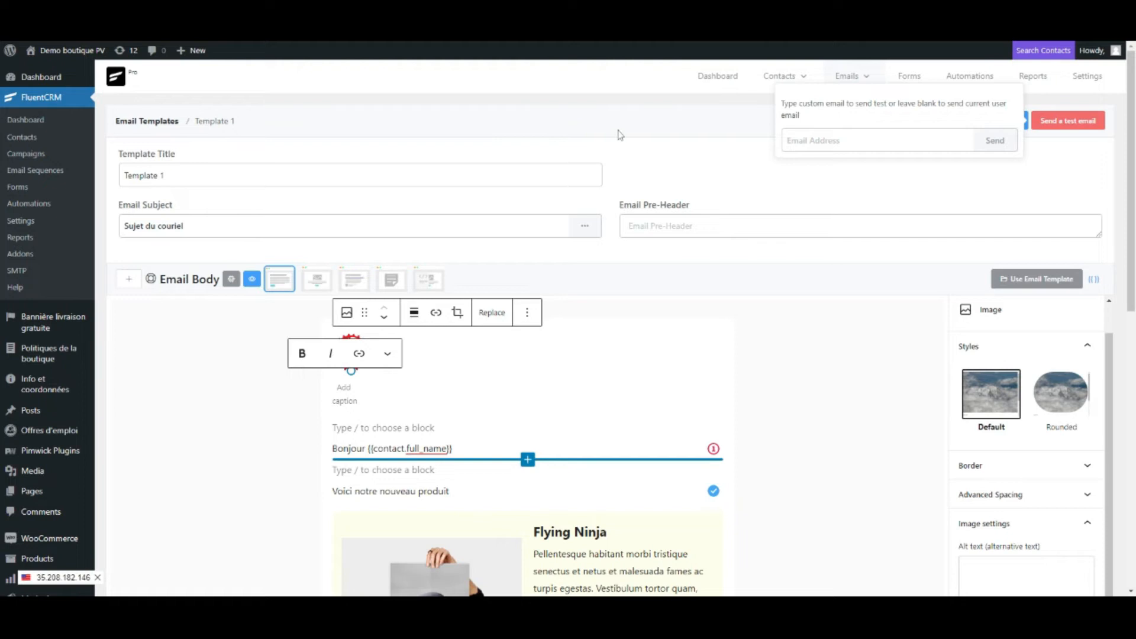
# - Go to the list of email templates to check the newly created template
pyautogui.moveTo(846, 76)
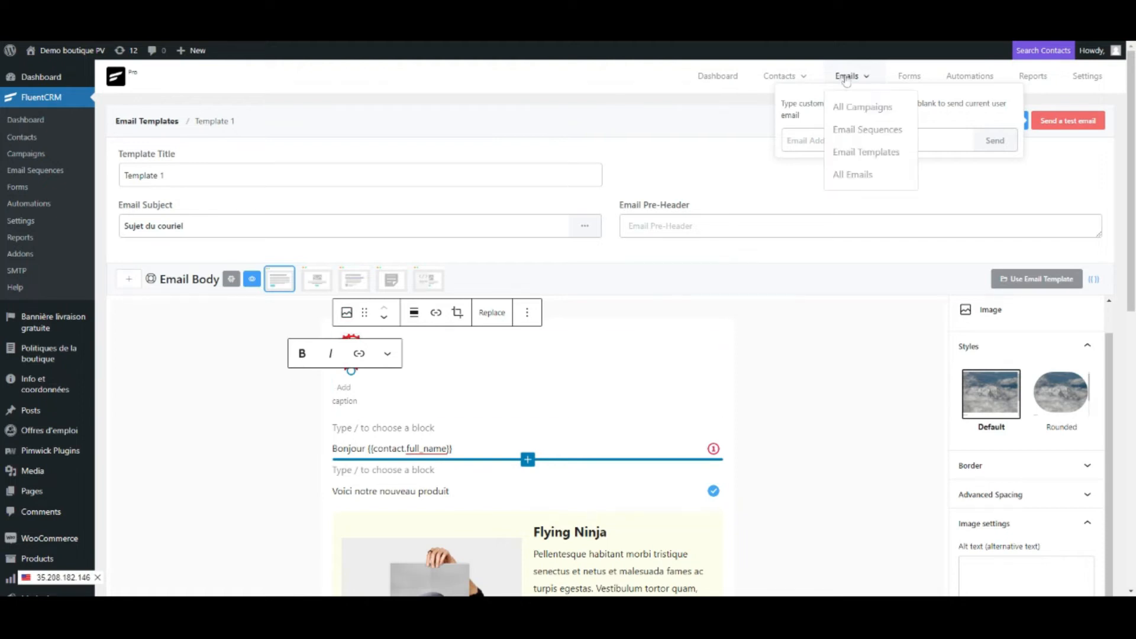
pyautogui.click(858, 149)
pyautogui.scroll(2, 640, 220)
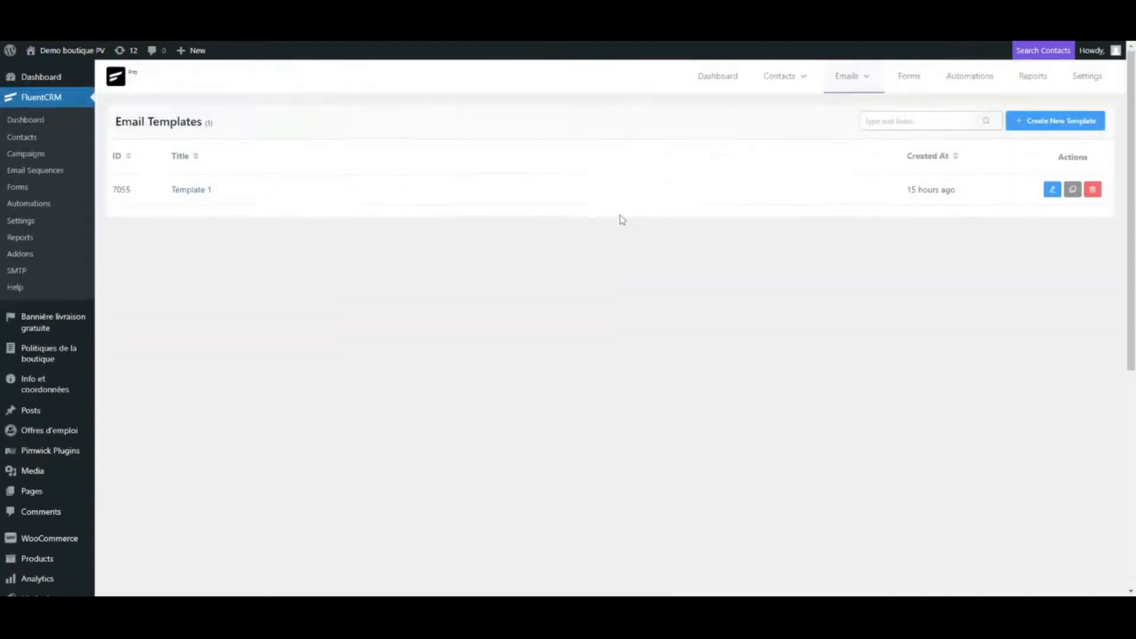
# - Go to the email campaigns list and open the draft campaign "Infolettre de la semaine"
pyautogui.moveTo(846, 86)
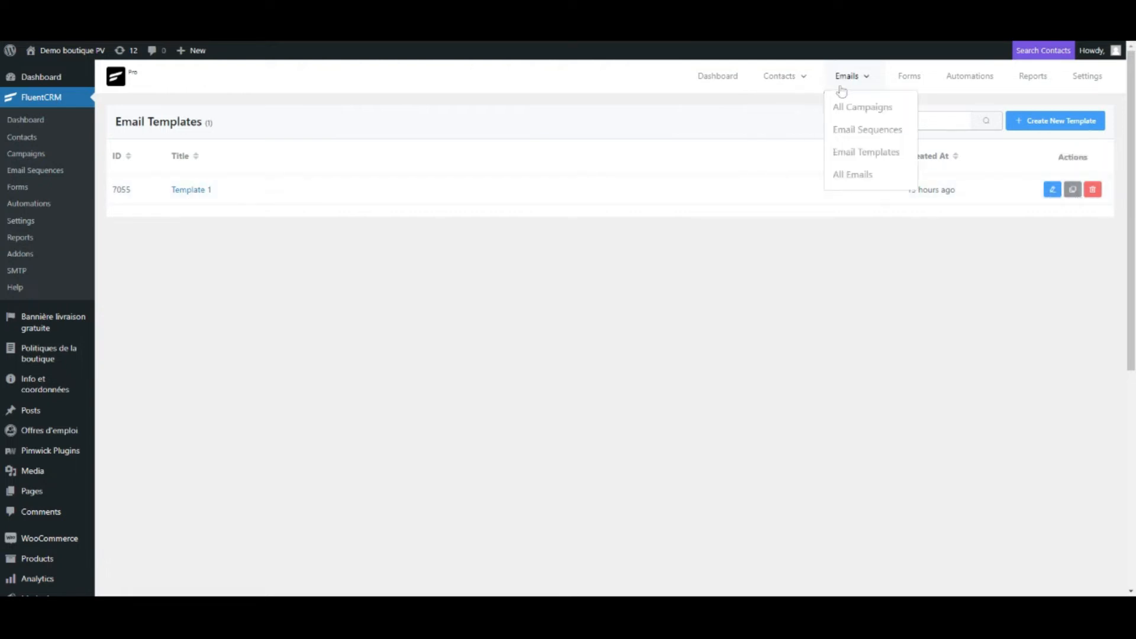
pyautogui.click(851, 109)
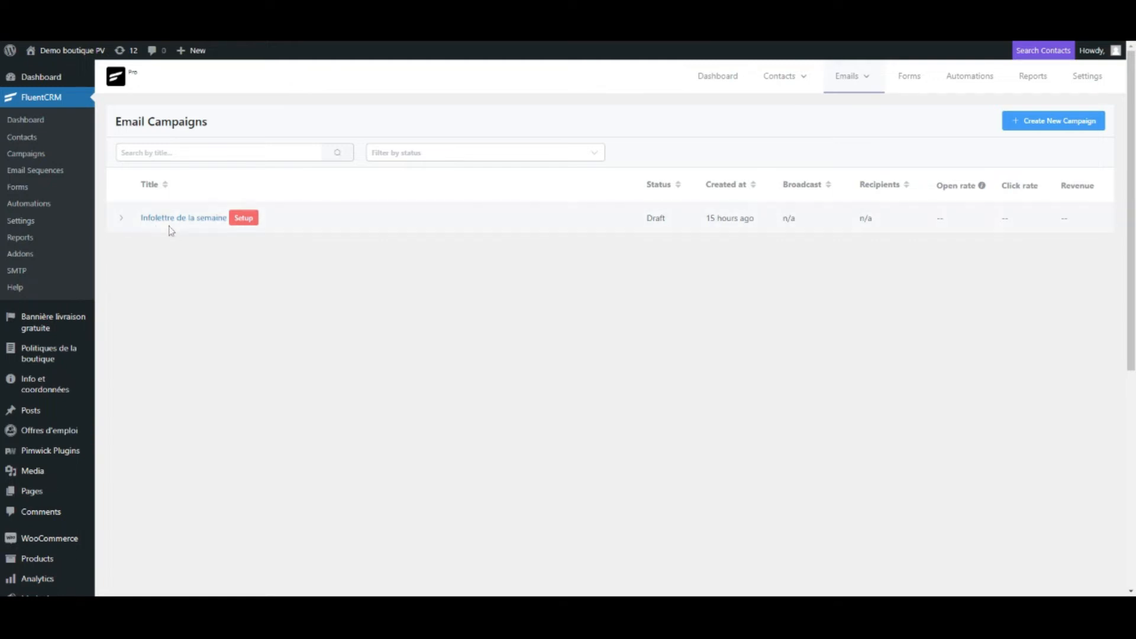
pyautogui.moveTo(847, 81)
pyautogui.click(159, 218)
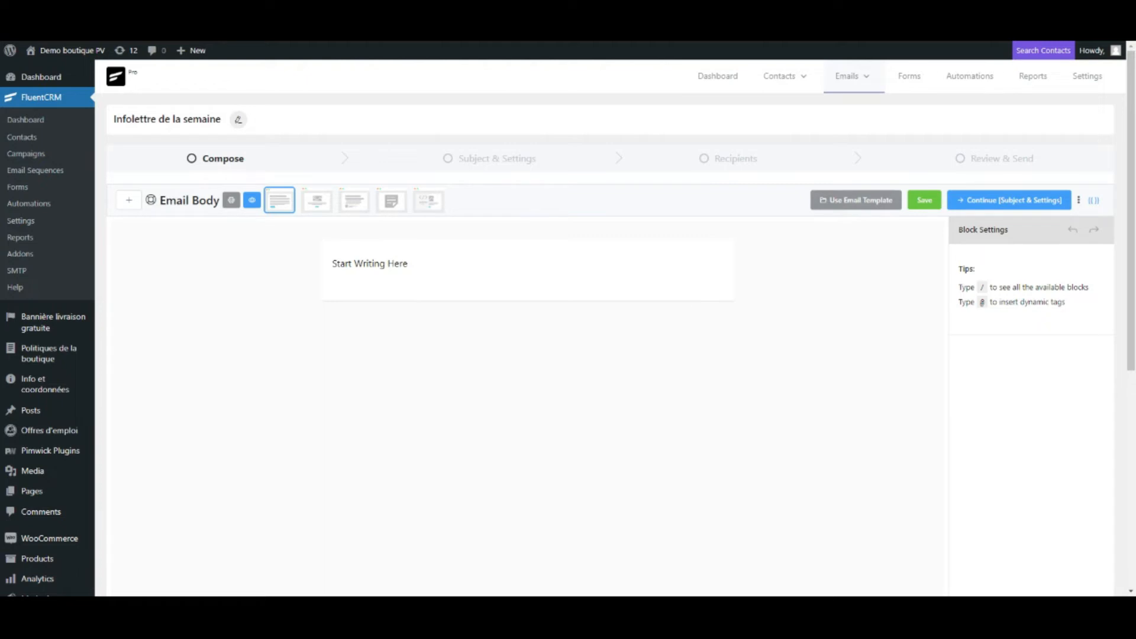
pyautogui.scroll(-1, 368, 233)
pyautogui.scroll(1, 364, 225)
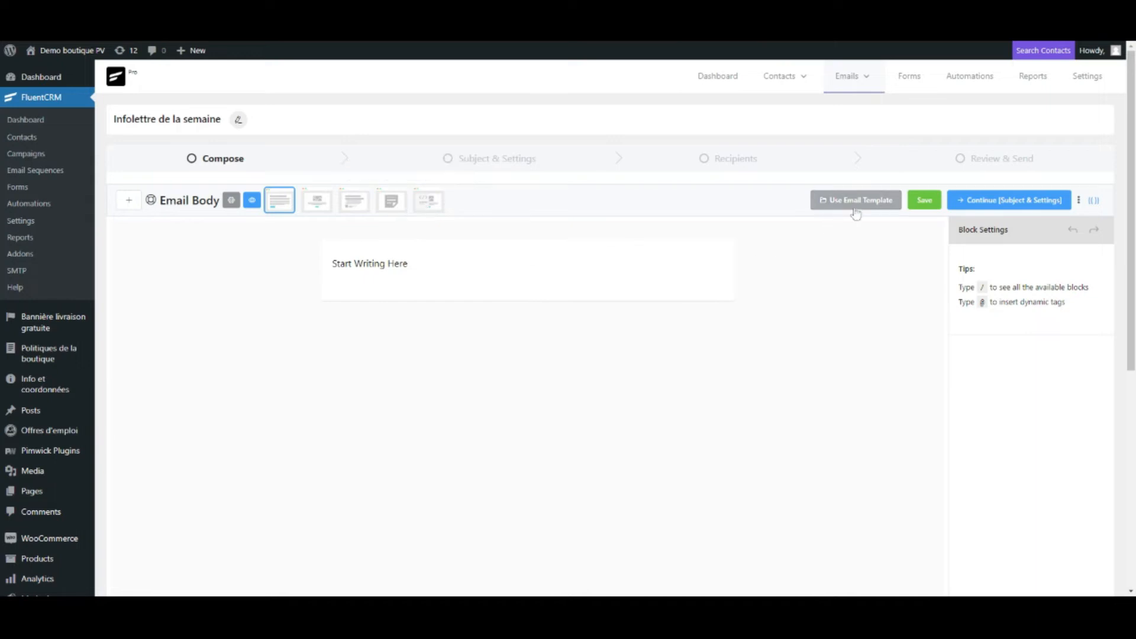
# - Import Template 1 into the campaign's email body and select the Flying Ninja product block to inspect its settings
pyautogui.click(880, 204)
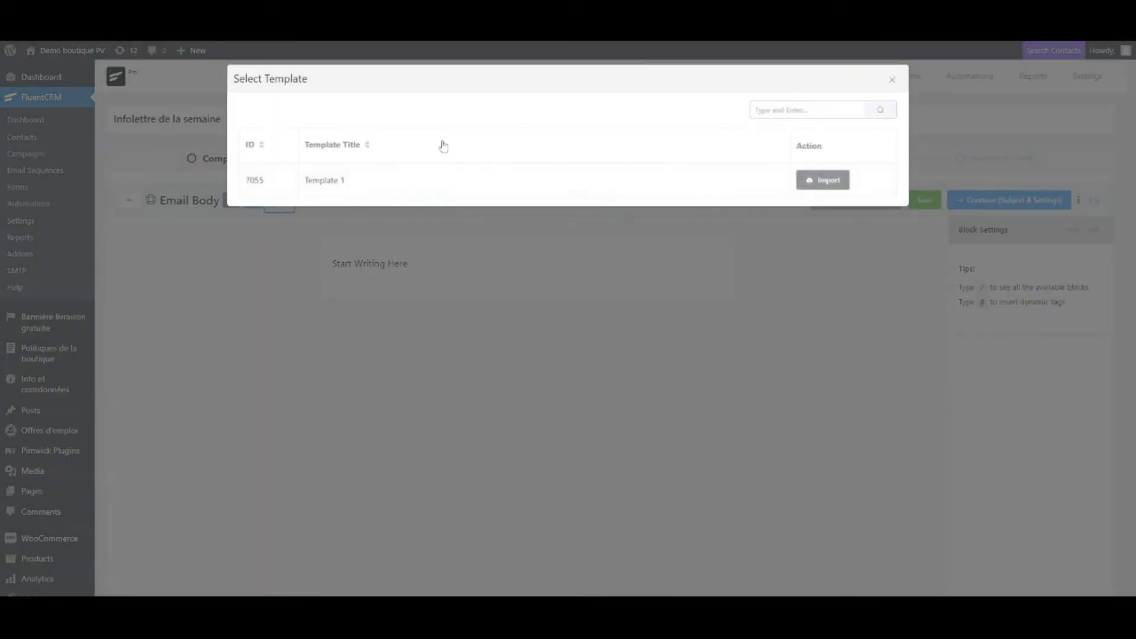
pyautogui.click(823, 180)
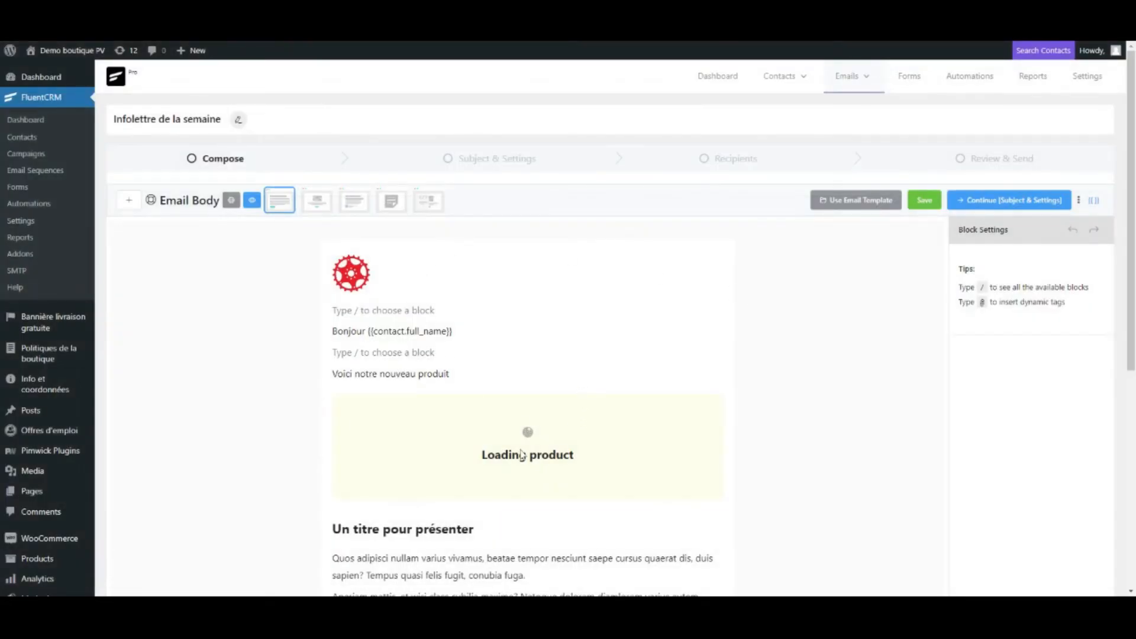
pyautogui.scroll(-1, 521, 454)
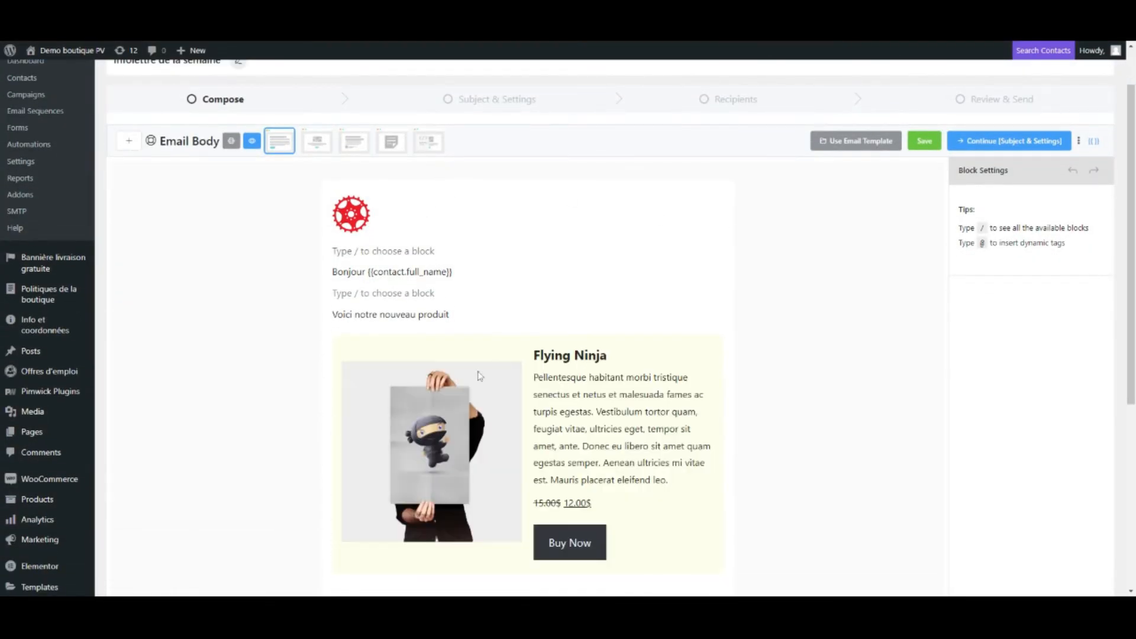
pyautogui.scroll(-1, 553, 386)
pyautogui.click(553, 311)
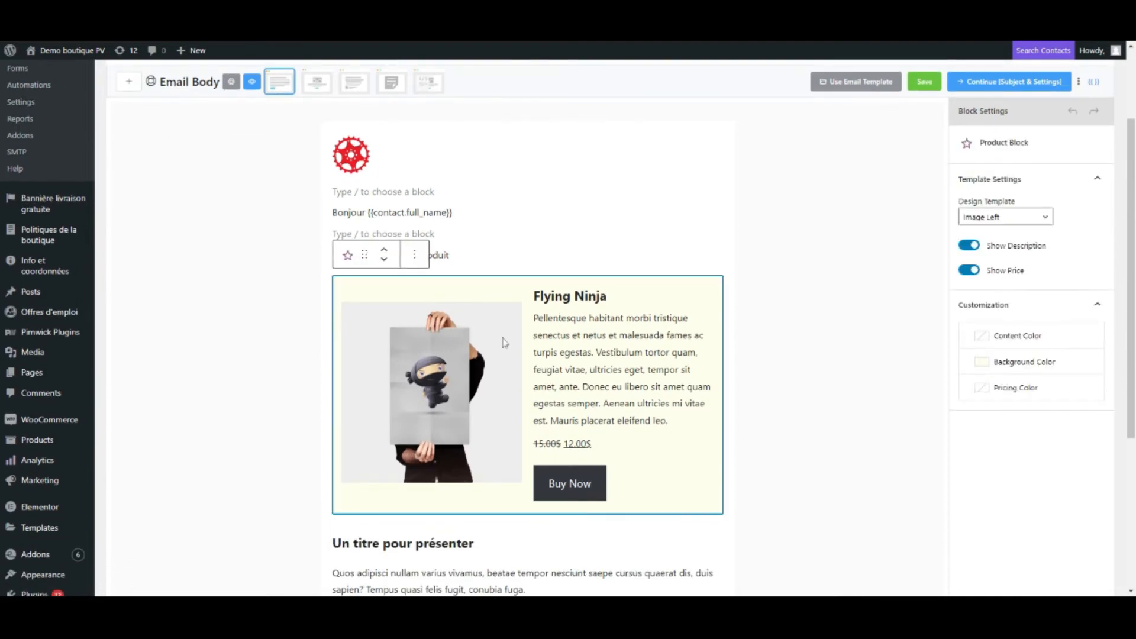
pyautogui.scroll(1, 674, 331)
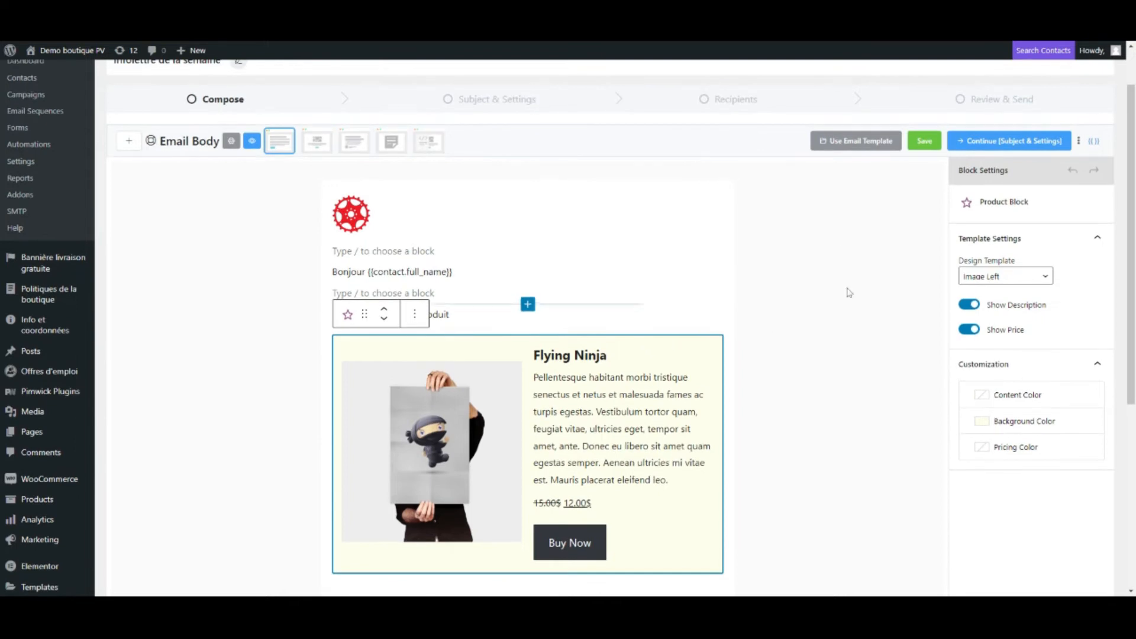
pyautogui.scroll(1, 842, 287)
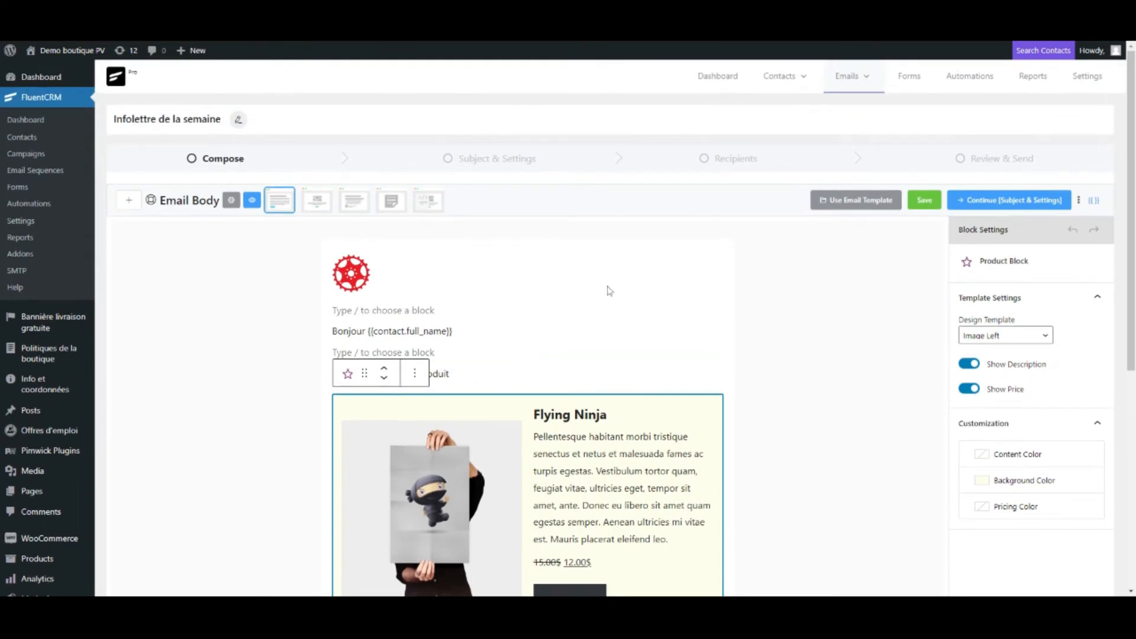
# - Save the campaign's email body, then proceed through Subject & Settings to Recipients, keeping the subject "Sujet du couriel"
pyautogui.click(924, 201)
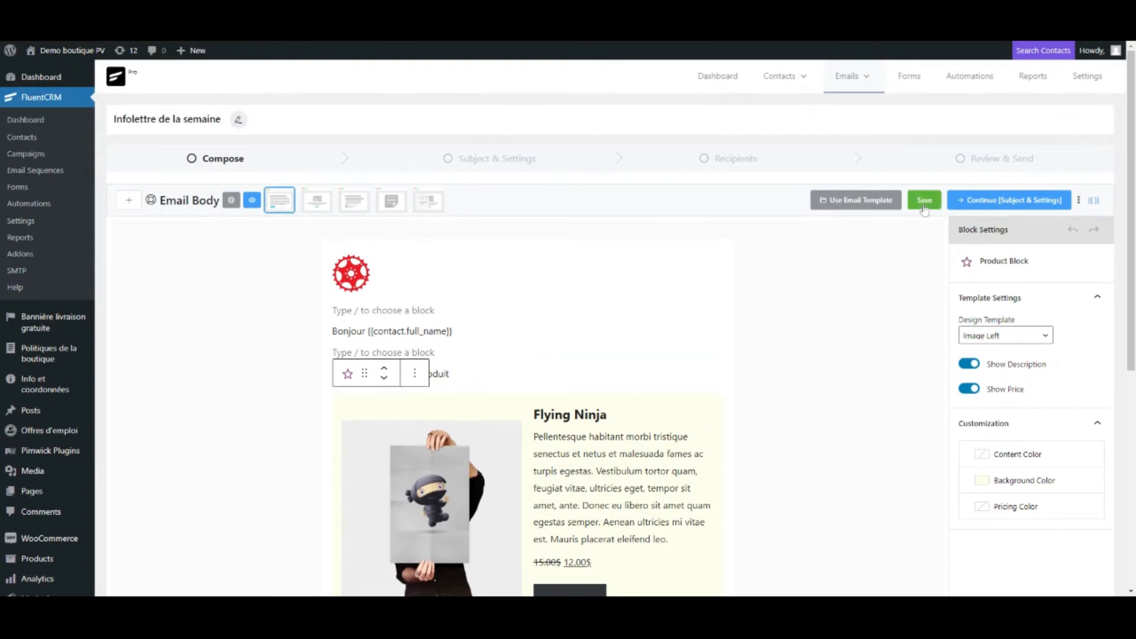
pyautogui.click(995, 204)
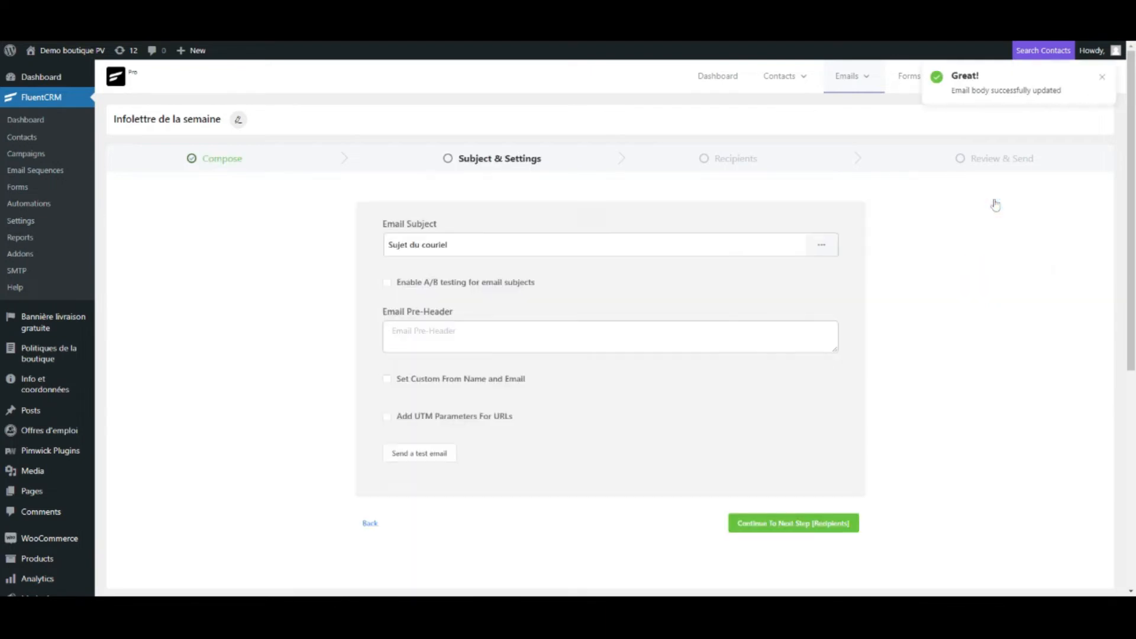
pyautogui.moveTo(450, 244); pyautogui.dragTo(373, 248)
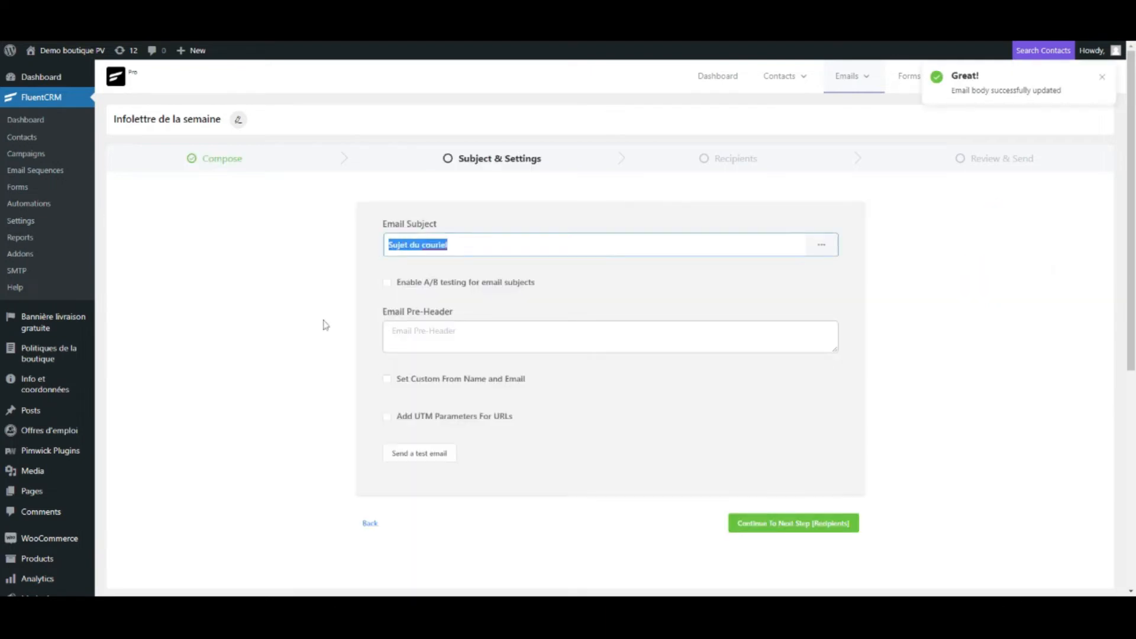
pyautogui.scroll(-1, 332, 324)
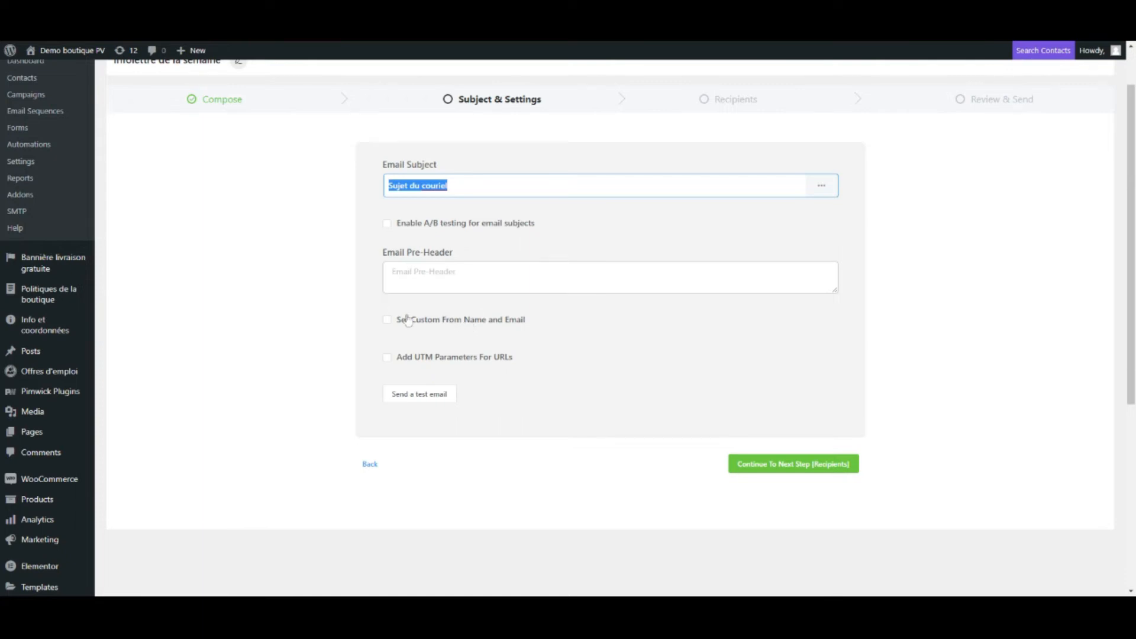
pyautogui.click(763, 466)
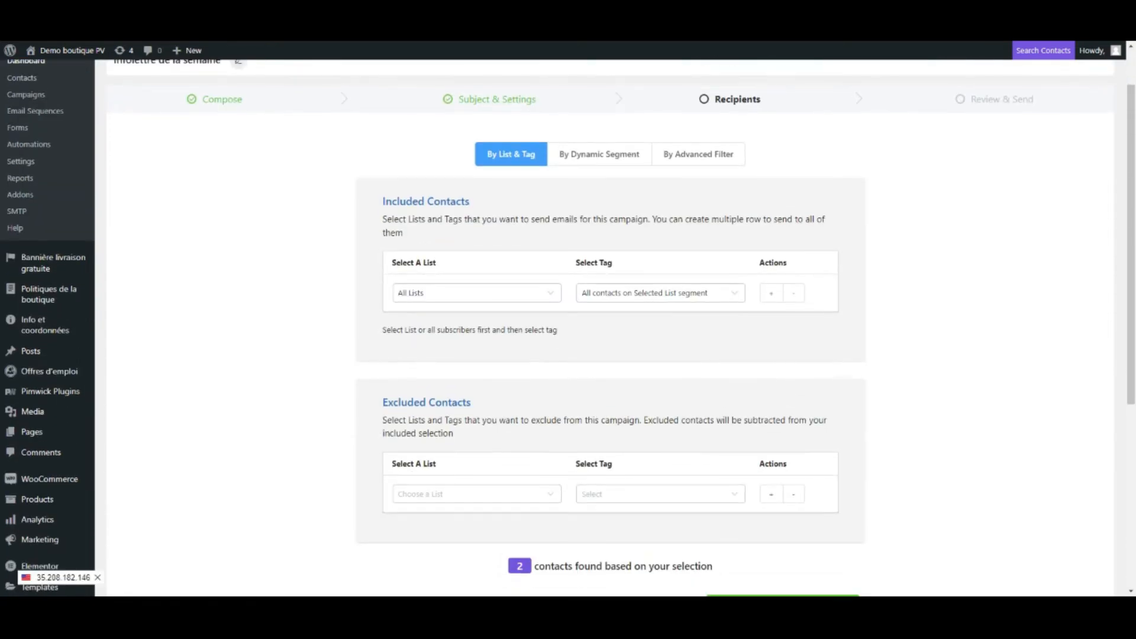
# - Include all contacts of the list "Liste client" as campaign recipients and add a second row of included contacts
pyautogui.scroll(-1, 514, 303)
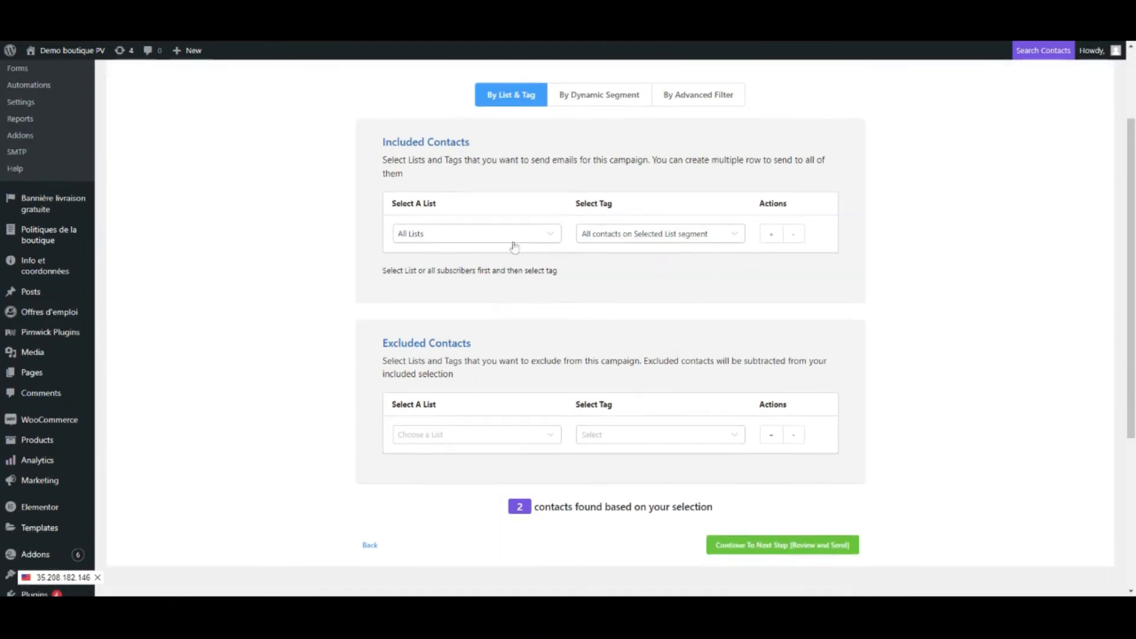
pyautogui.click(514, 240)
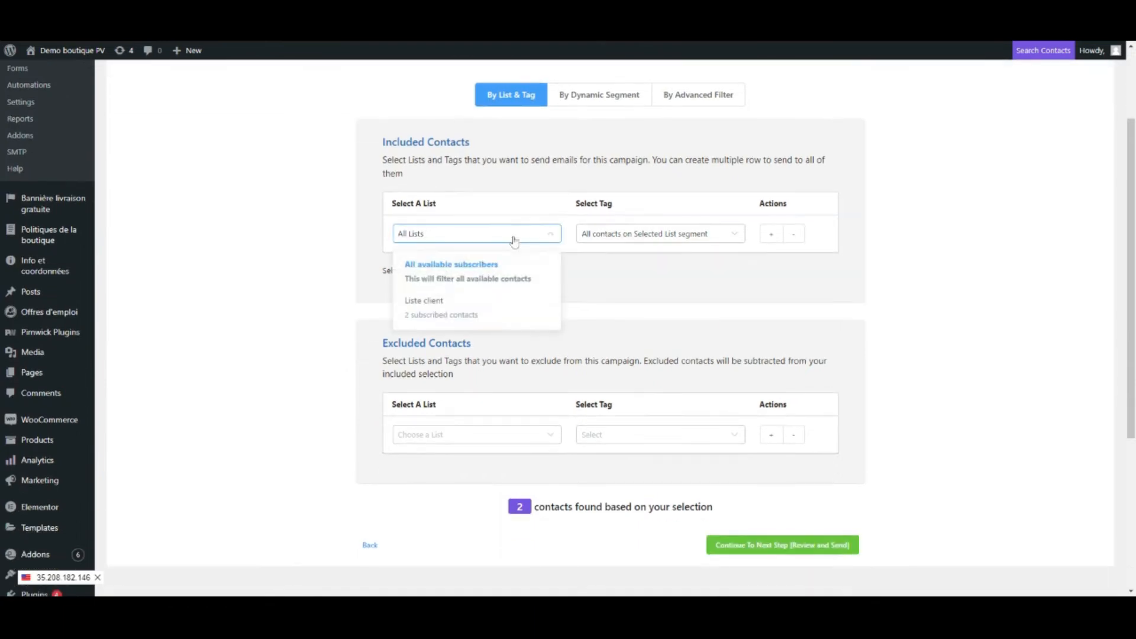
pyautogui.click(439, 301)
pyautogui.click(624, 246)
pyautogui.click(755, 257)
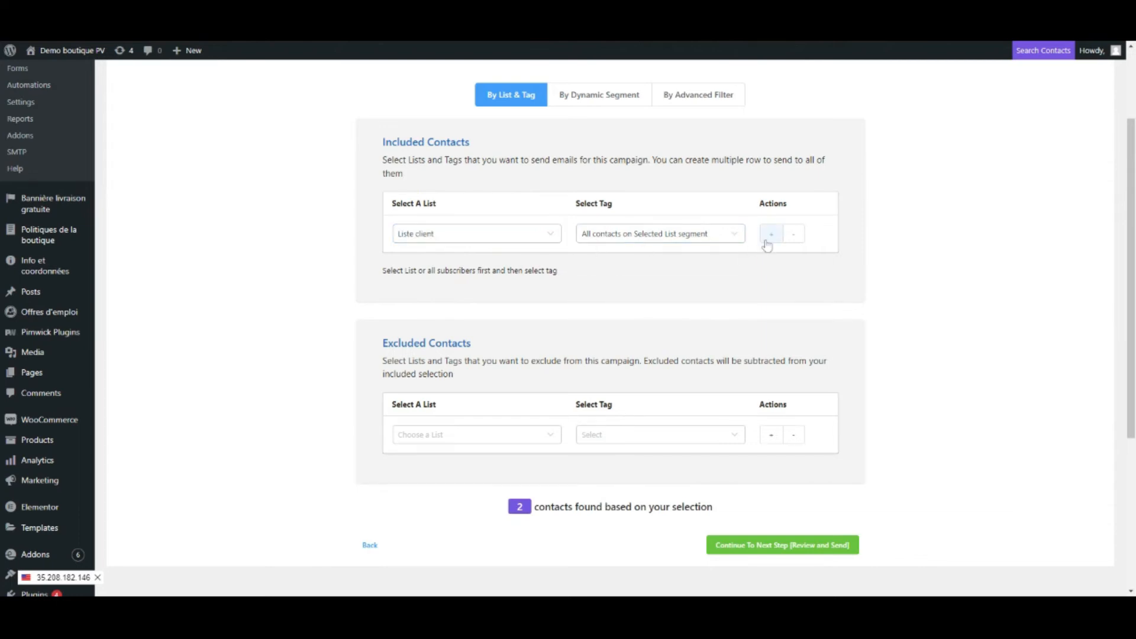
pyautogui.click(770, 235)
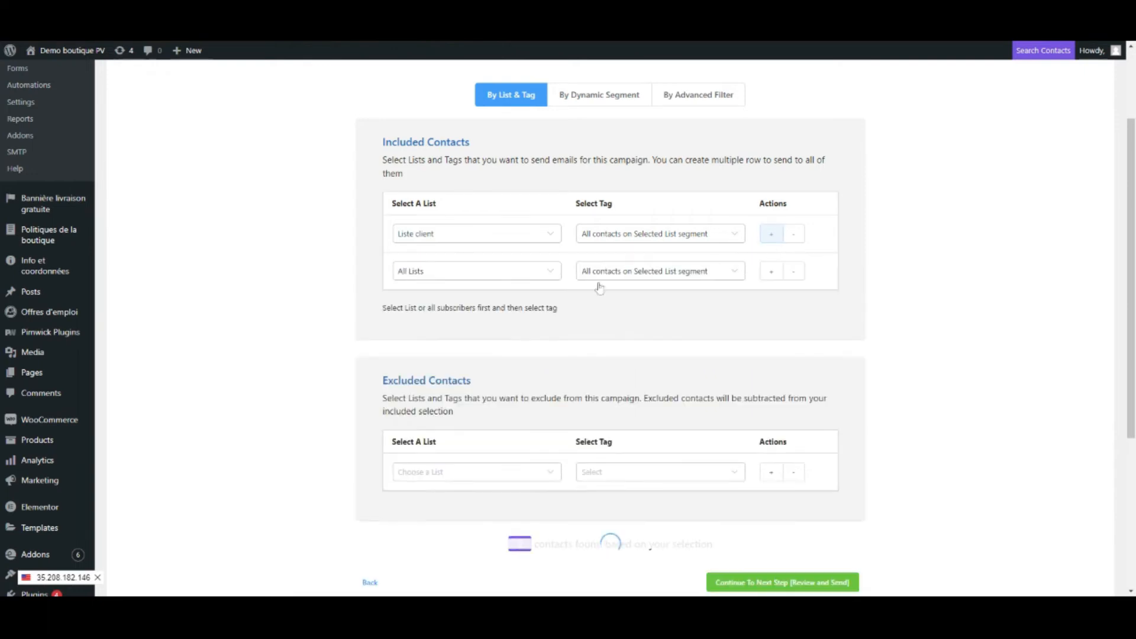
# - Look over the excluded contacts settings and the dynamic segment and advanced filter recipient options, ending on selection by list and tag
pyautogui.scroll(-1, 524, 334)
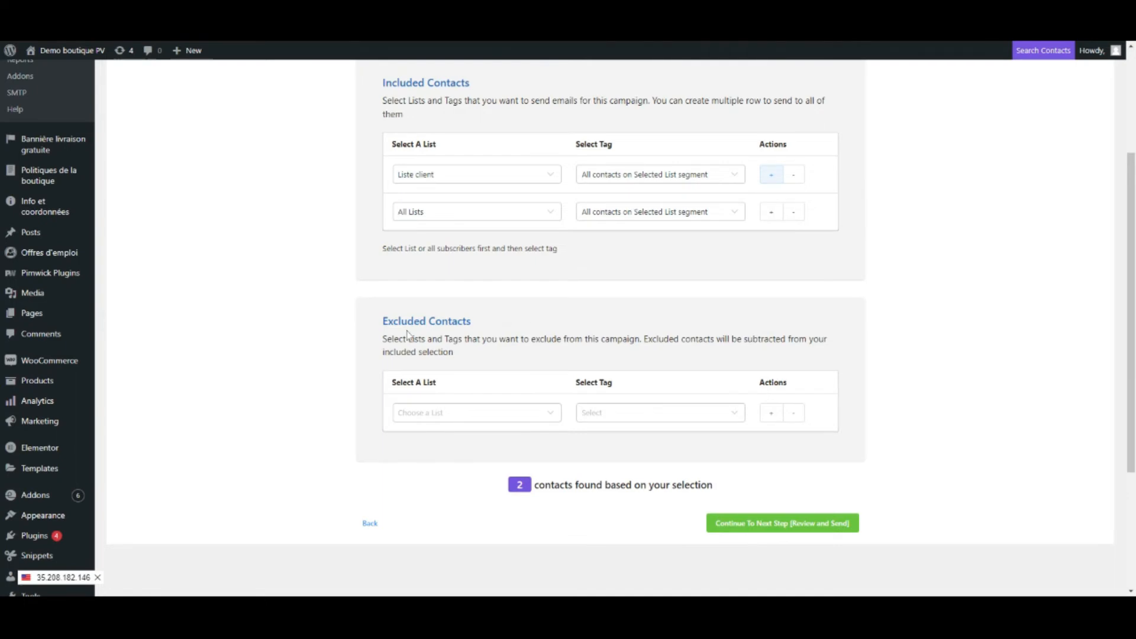
pyautogui.scroll(-1, 544, 408)
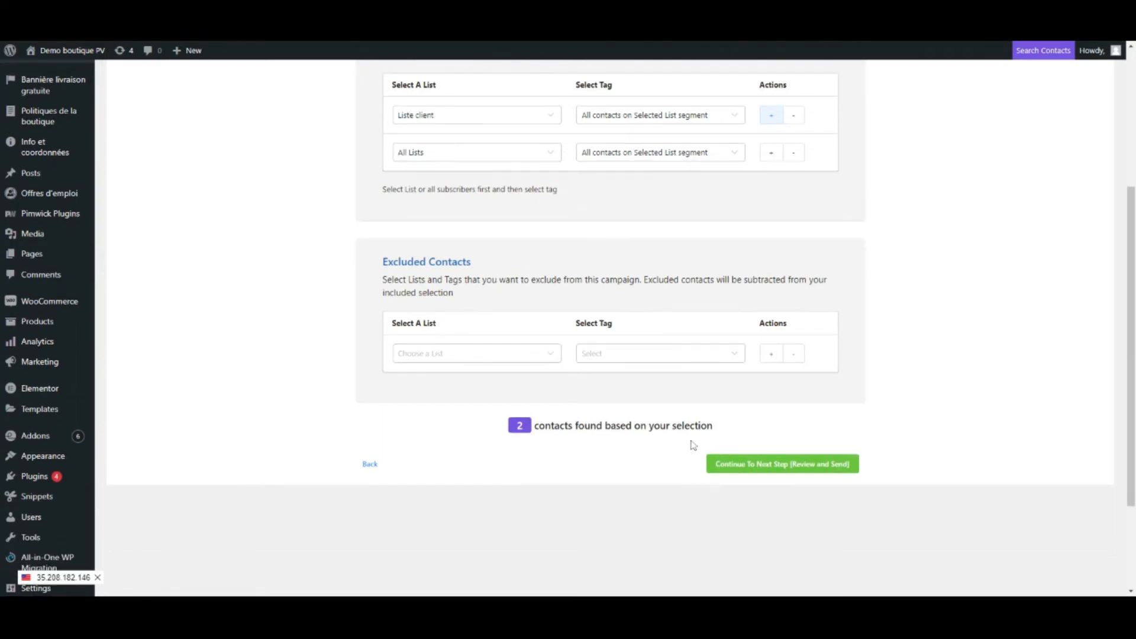
pyautogui.scroll(2, 634, 383)
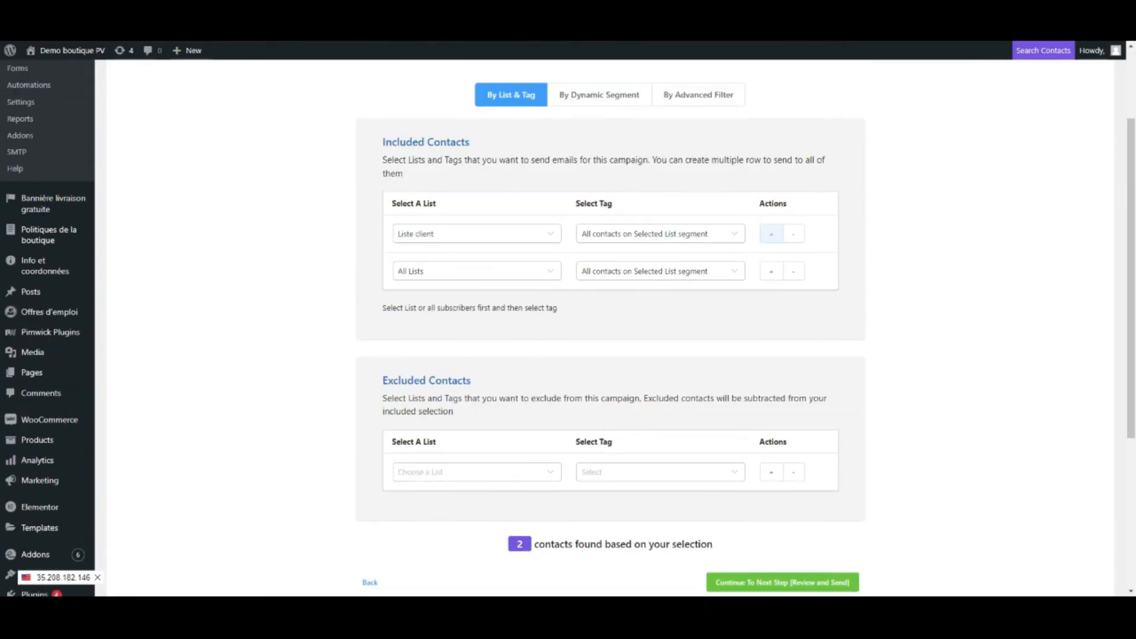
pyautogui.scroll(2, 593, 296)
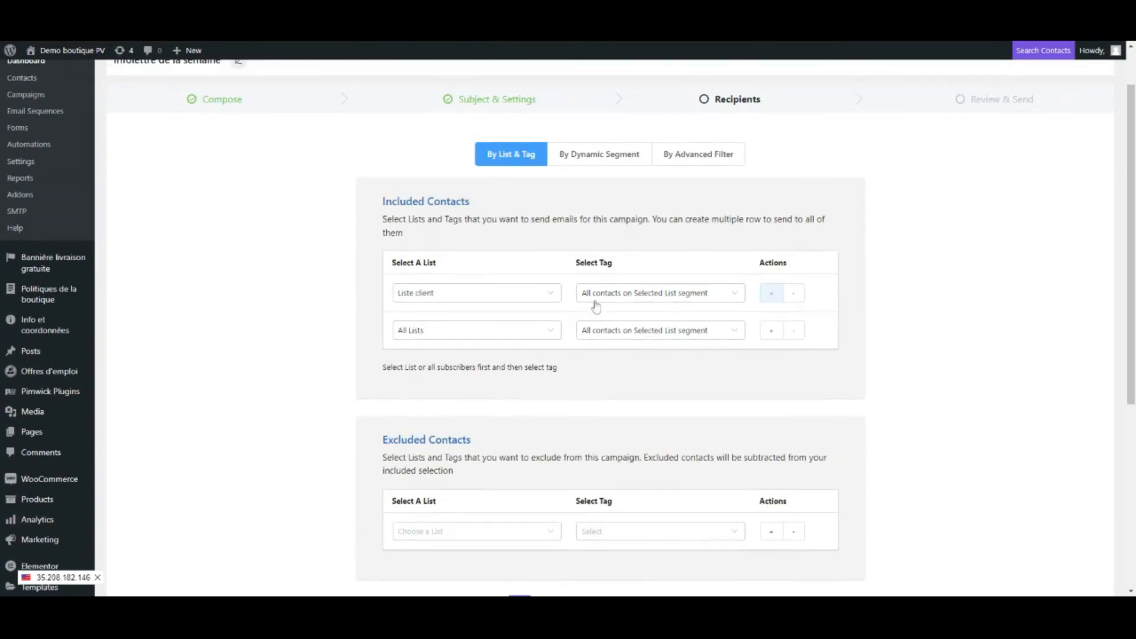
pyautogui.click(599, 155)
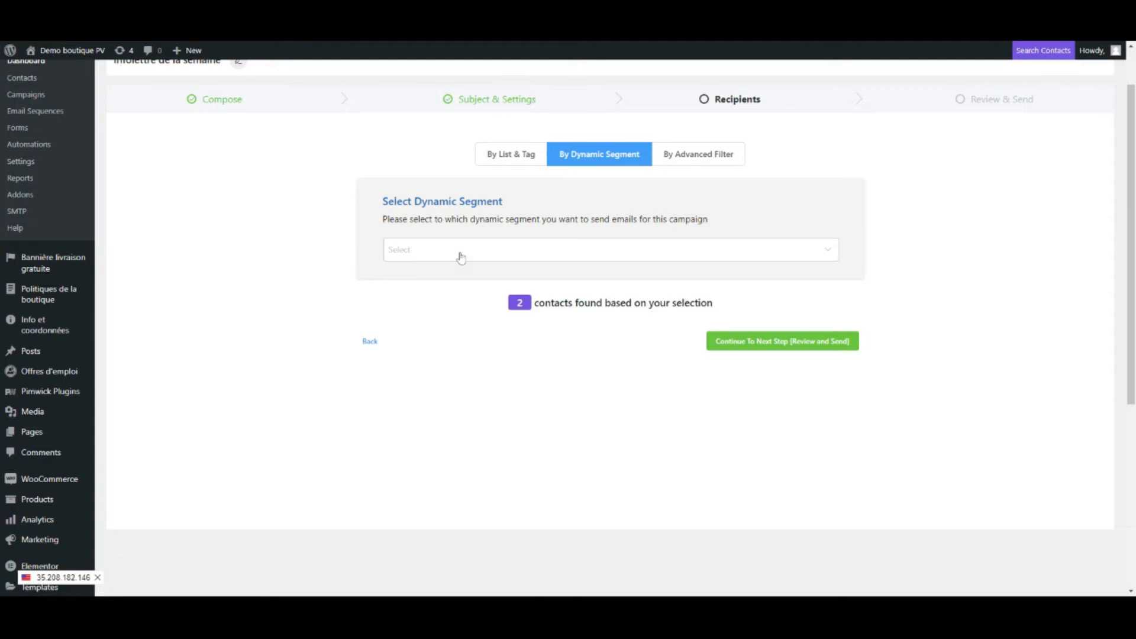
pyautogui.click(697, 169)
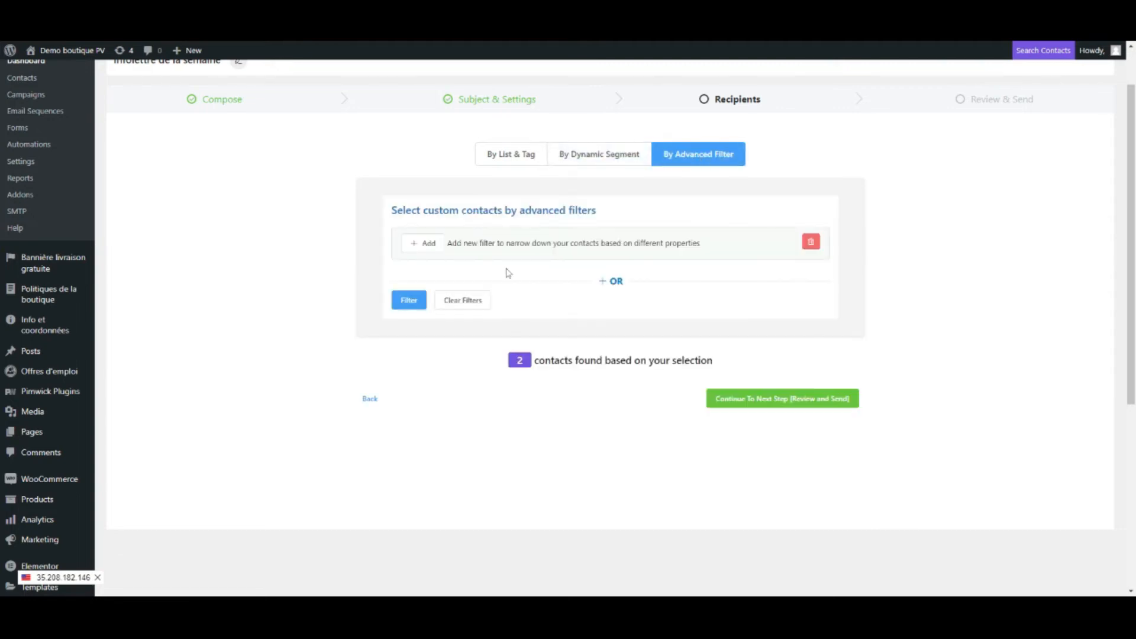
pyautogui.click(508, 156)
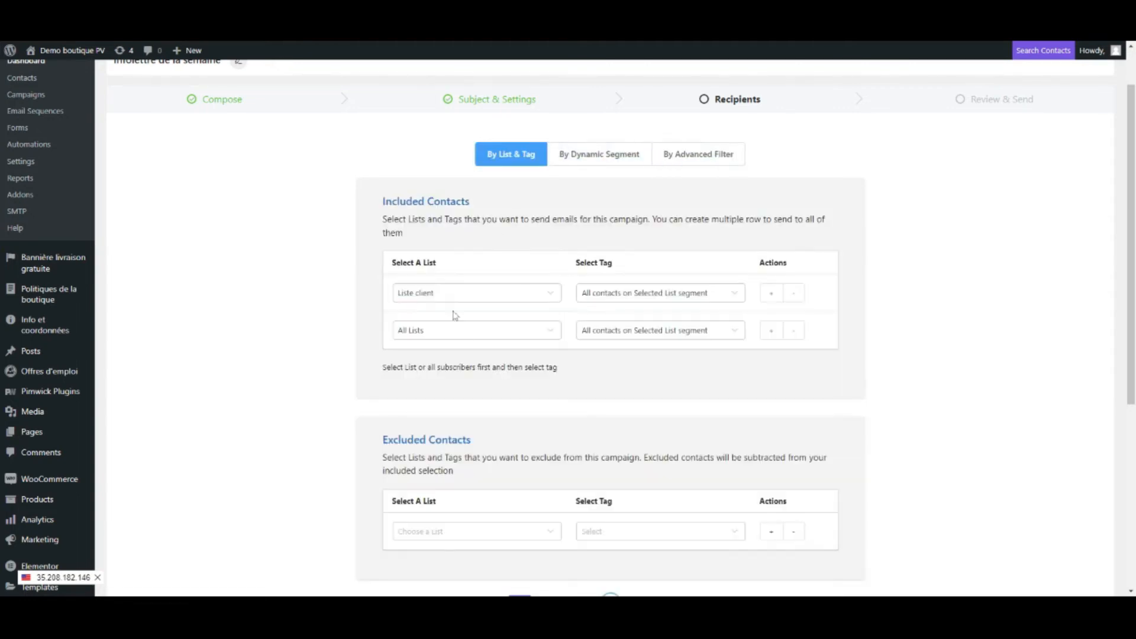
# - Proceed to the campaign's Review & Send stage and review its recipients, subject, email body and sending options
pyautogui.scroll(-3, 547, 320)
pyautogui.click(788, 464)
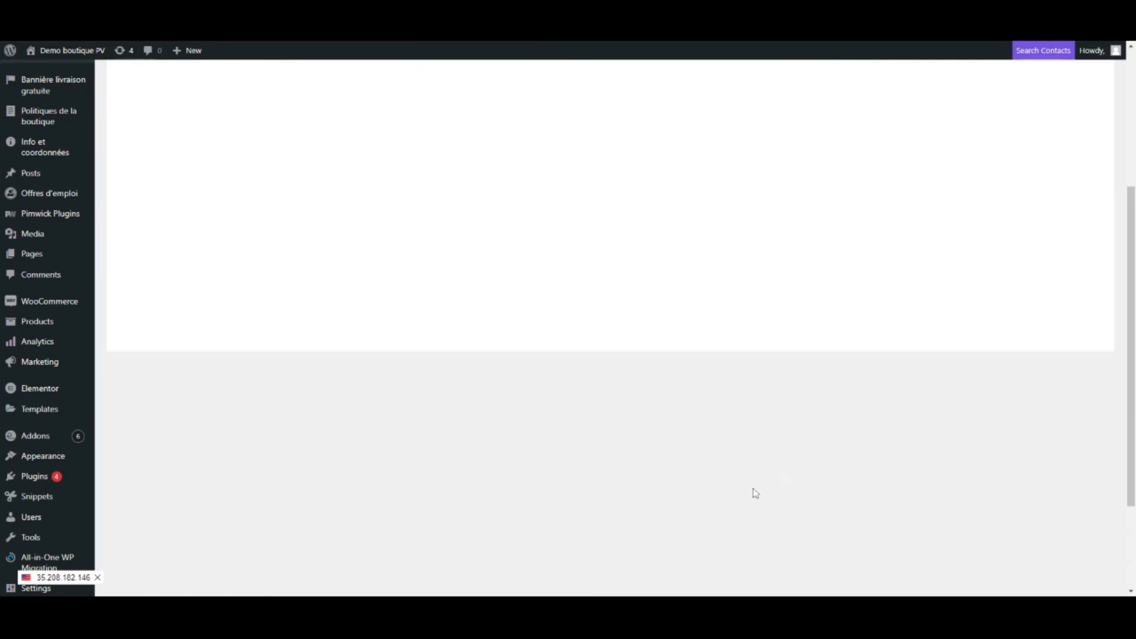
pyautogui.scroll(-4, 755, 491)
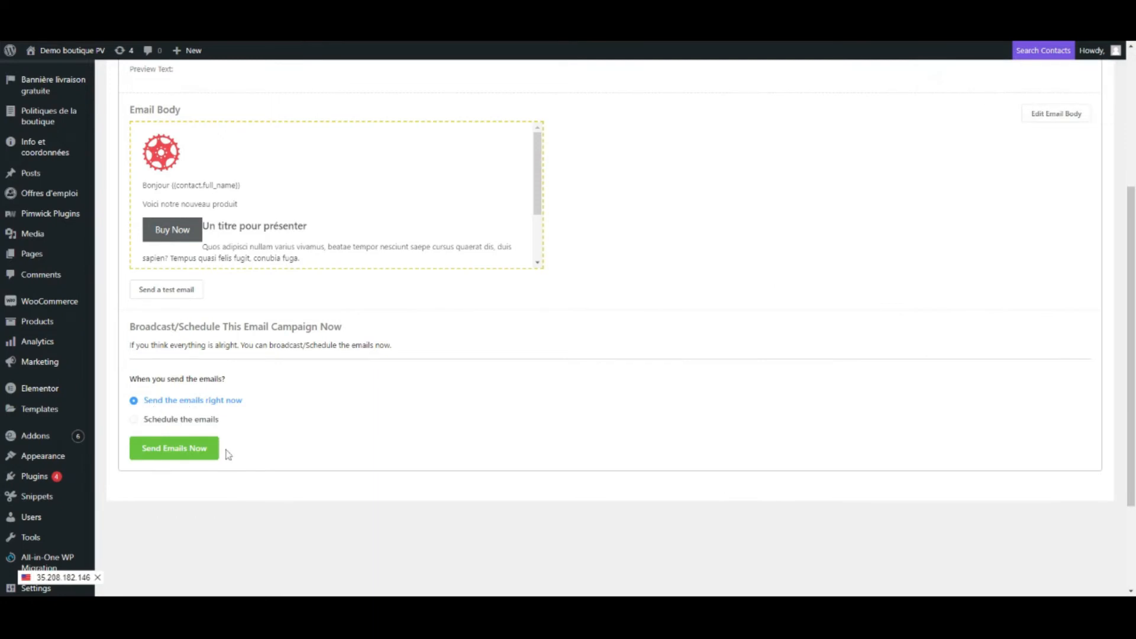
pyautogui.scroll(1, 269, 441)
pyautogui.scroll(-1, 177, 314)
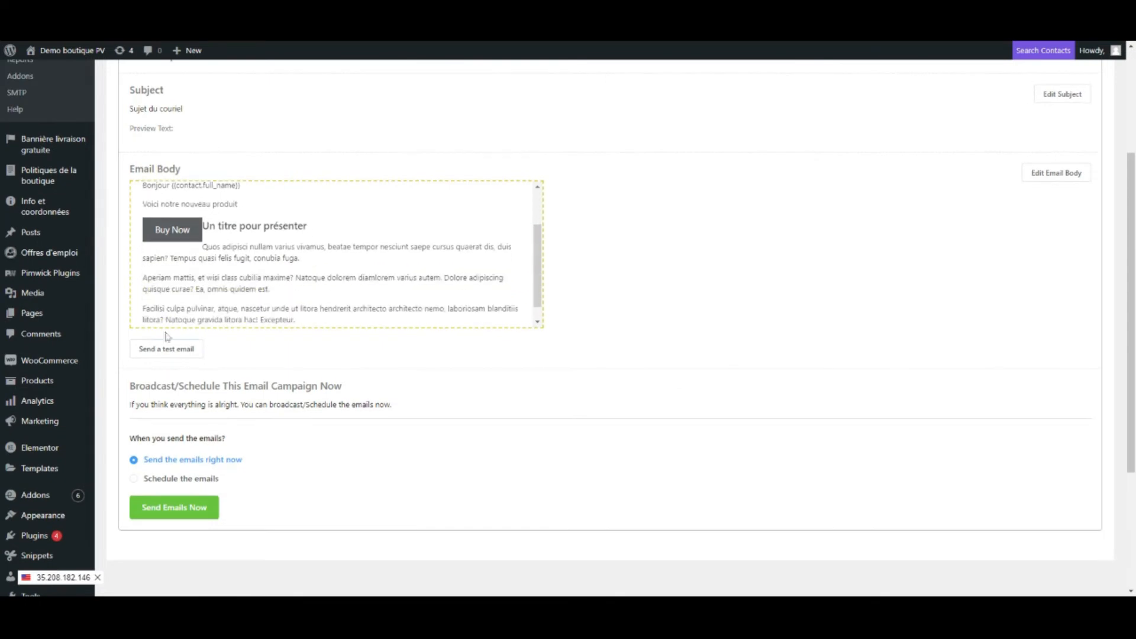
pyautogui.scroll(1, 177, 295)
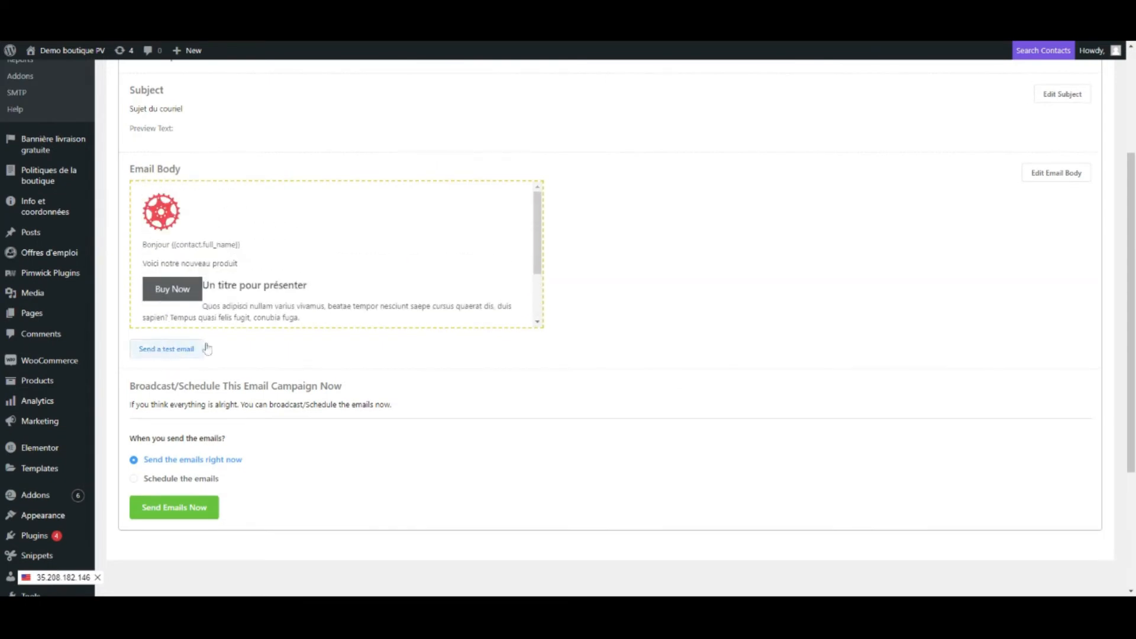
pyautogui.scroll(3, 320, 357)
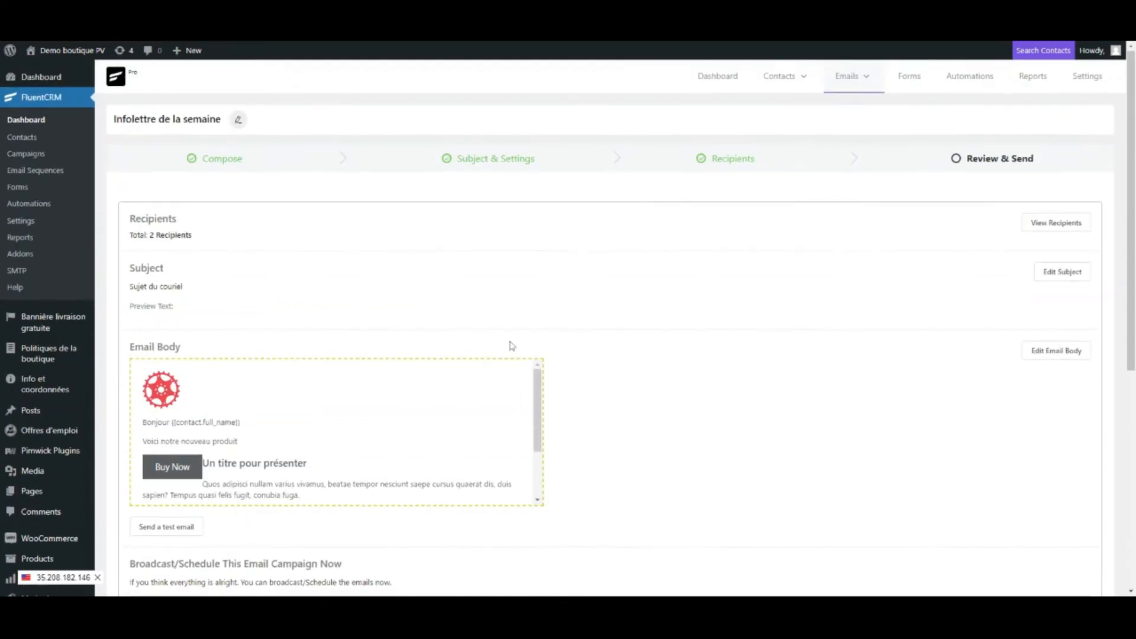
pyautogui.scroll(-4, 625, 354)
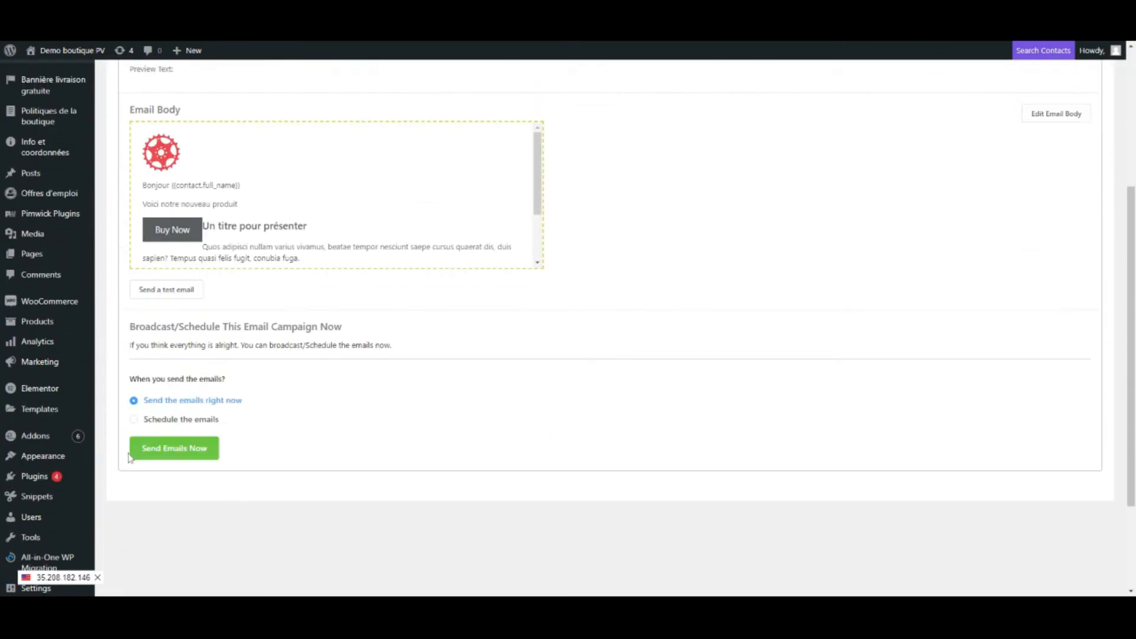
pyautogui.scroll(4, 237, 433)
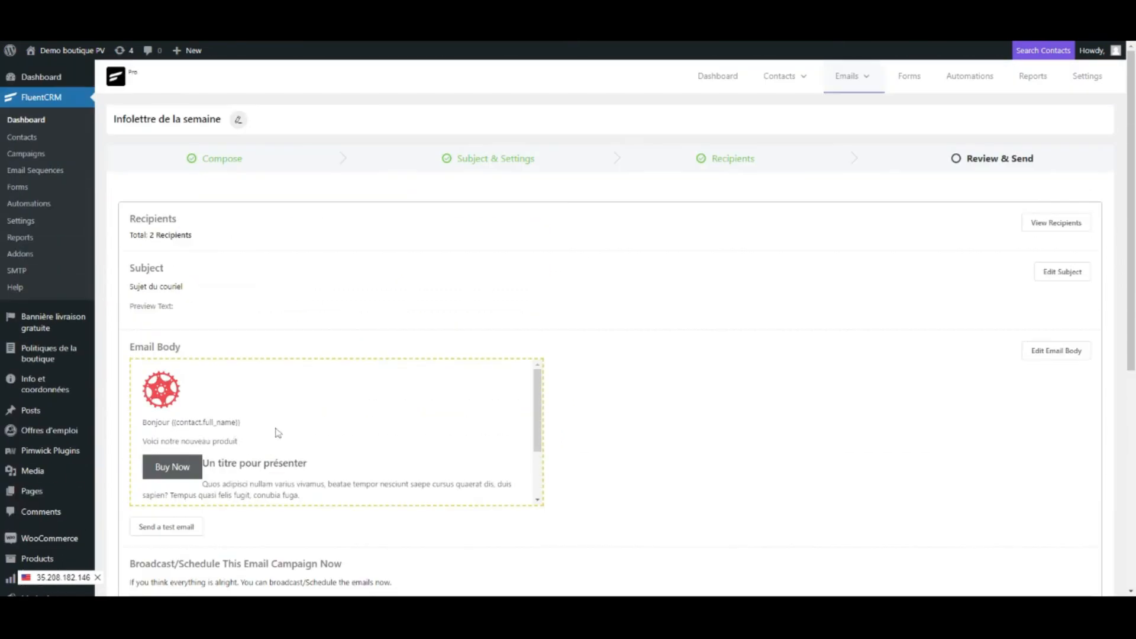
# - Go to the email sequences and create a new sequence titled "Email #2"
pyautogui.moveTo(850, 76)
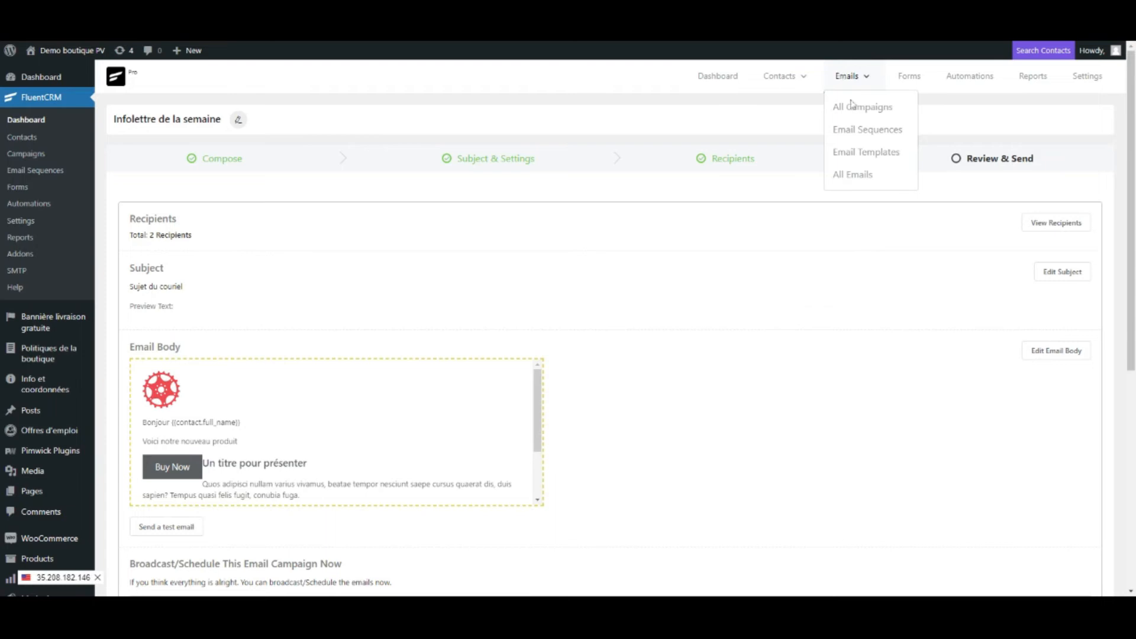
pyautogui.click(852, 130)
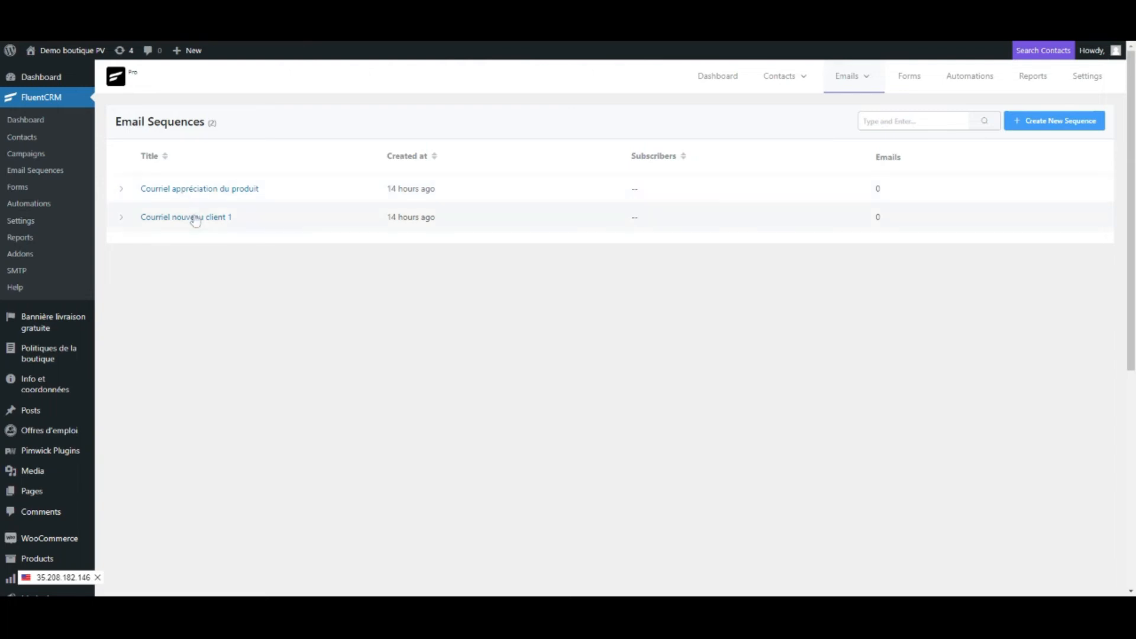
pyautogui.click(1042, 123)
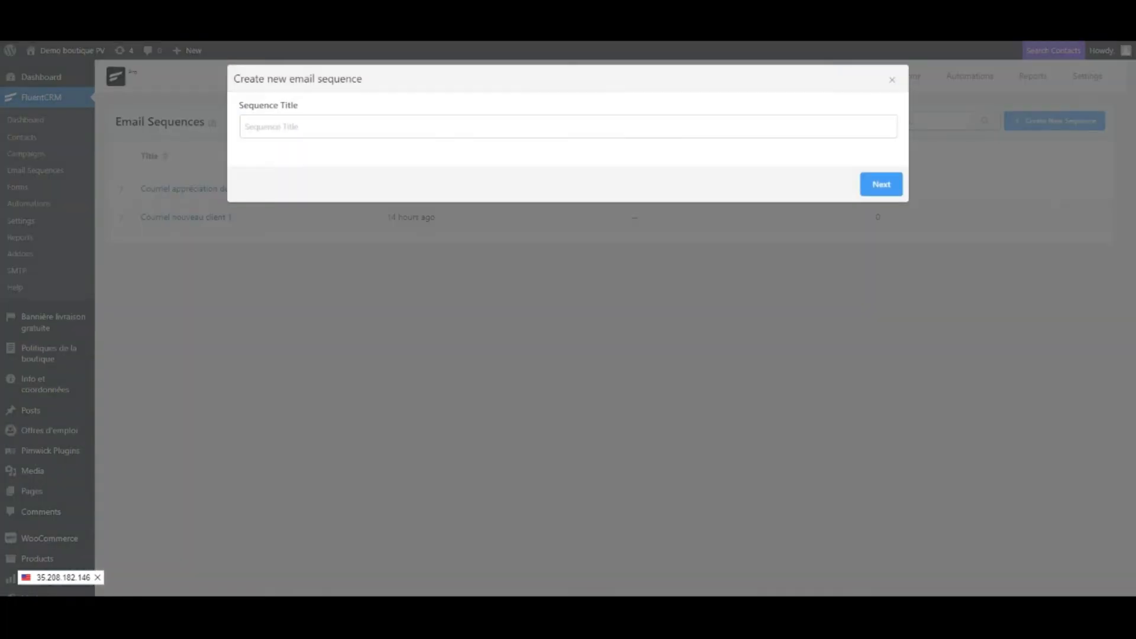
pyautogui.write('S')
pyautogui.press('BackSpace')
pyautogui.write('Email #')
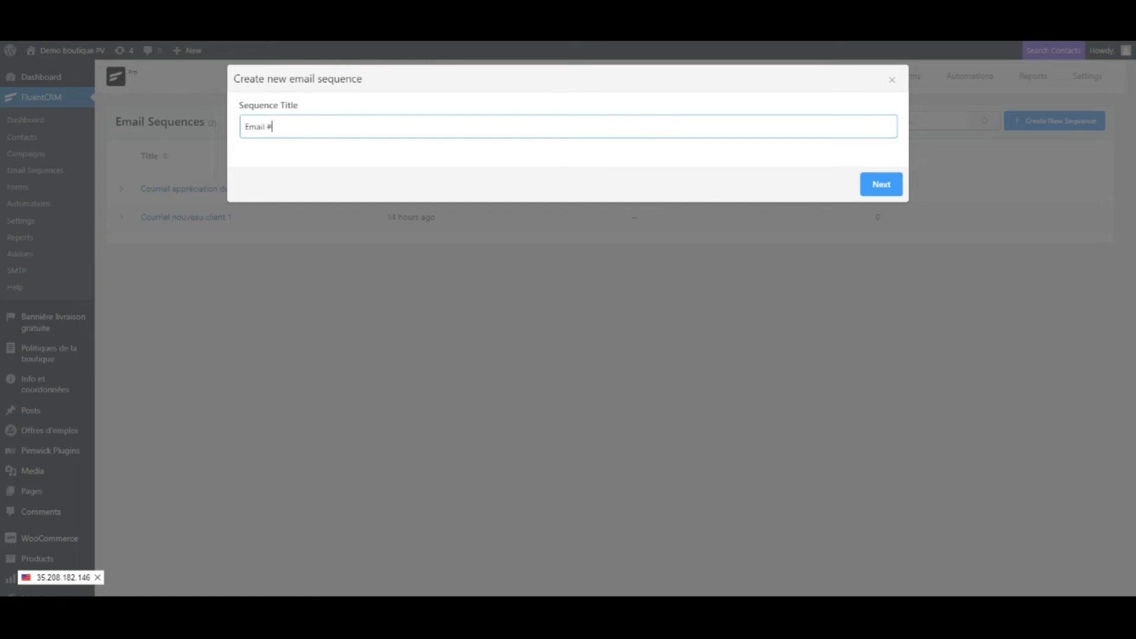
pyautogui.write('2')
pyautogui.click(881, 184)
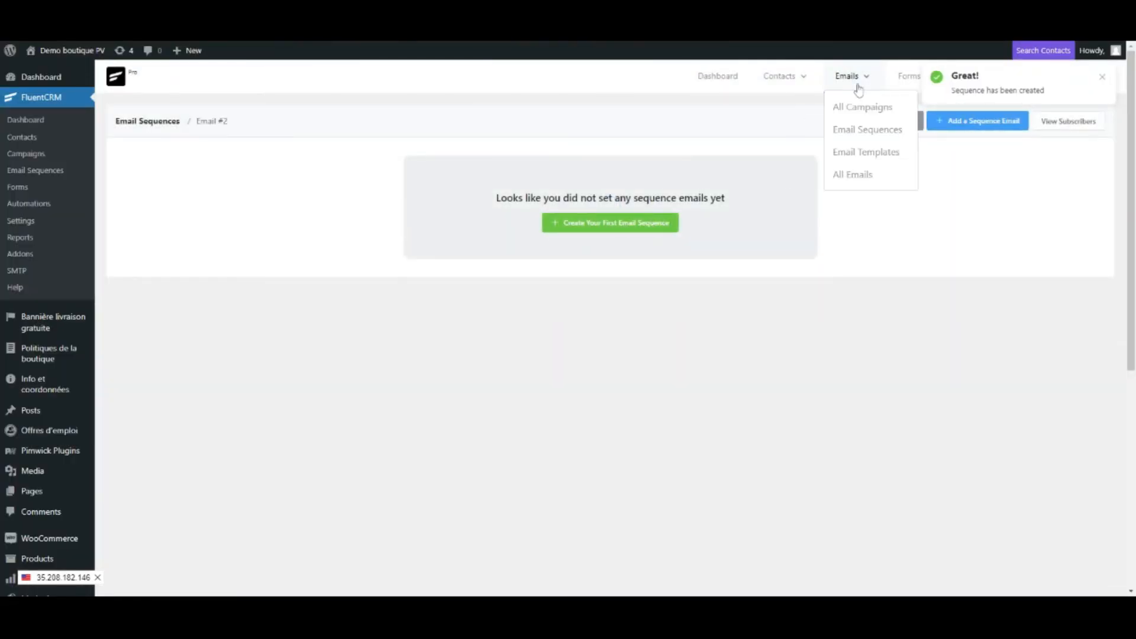
# - Open the existing sequence "Courriel nouveau client 1" from the sequences list and start its first sequence email
pyautogui.moveTo(853, 89)
pyautogui.click(859, 130)
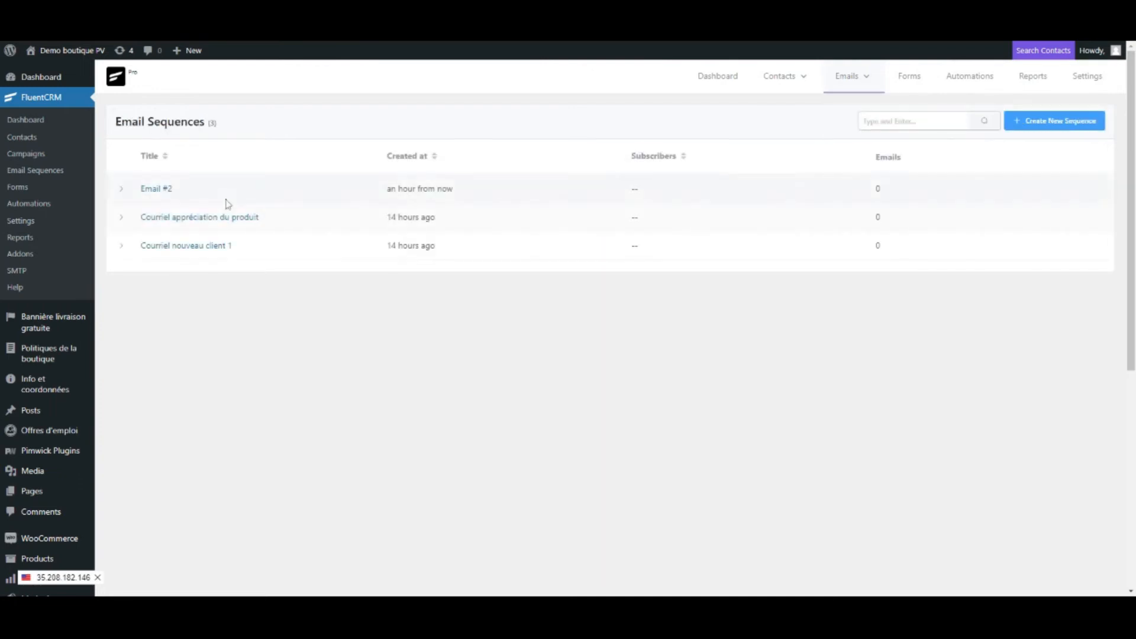
pyautogui.click(193, 246)
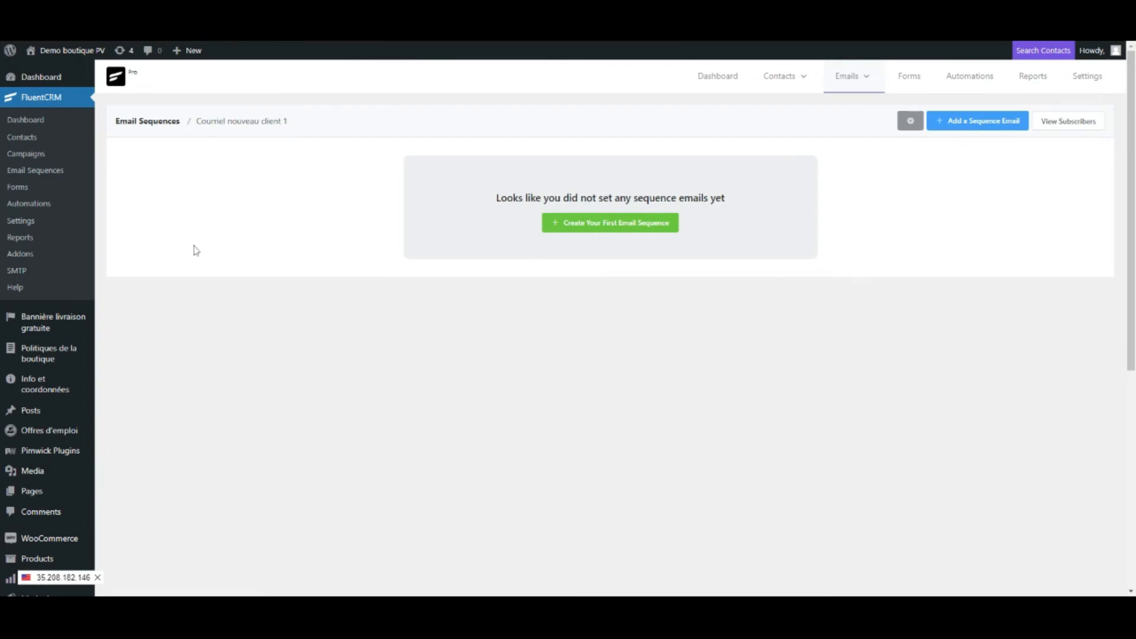
pyautogui.click(591, 225)
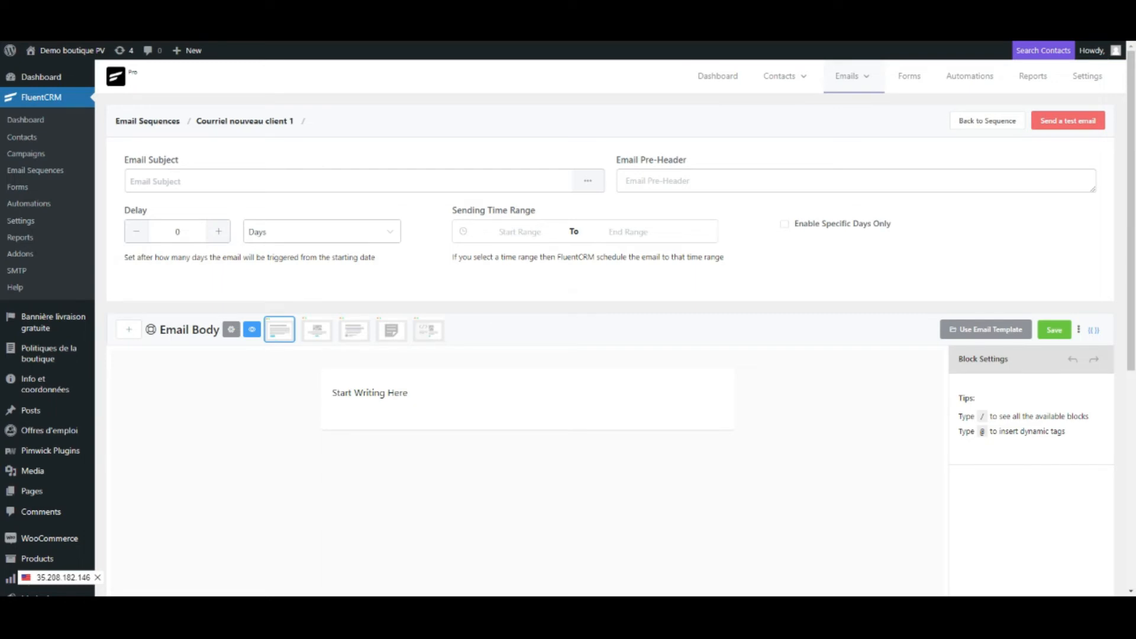
# - Set the sequence email's delay to 4 days, check the available delay units, and return to the sequences list without saving
pyautogui.click(217, 232)
pyautogui.click(363, 238)
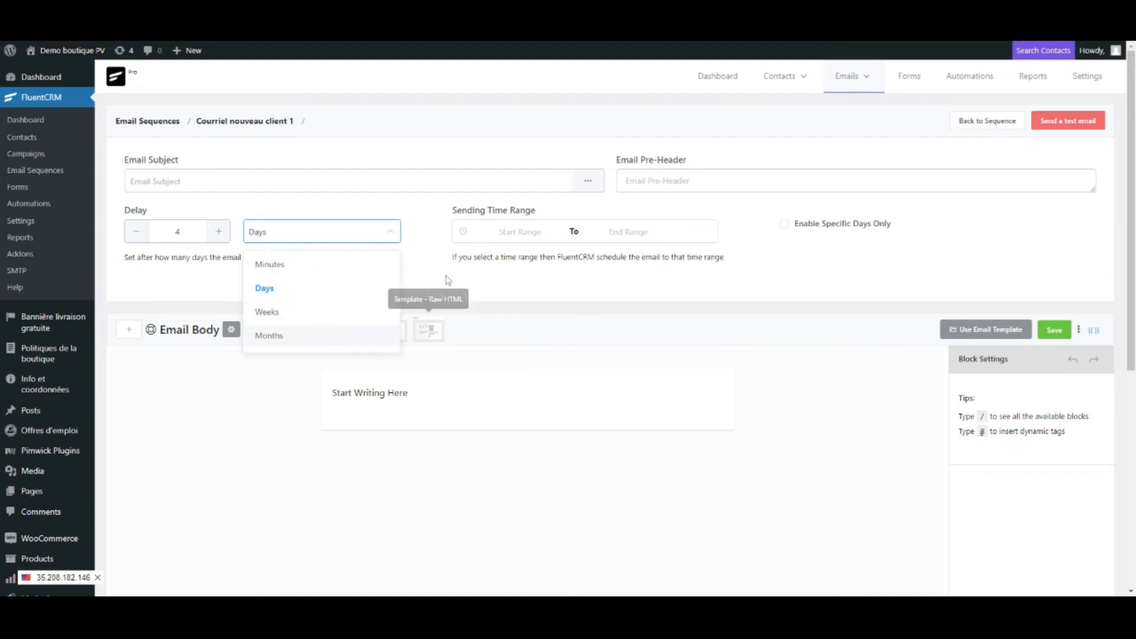
pyautogui.click(436, 257)
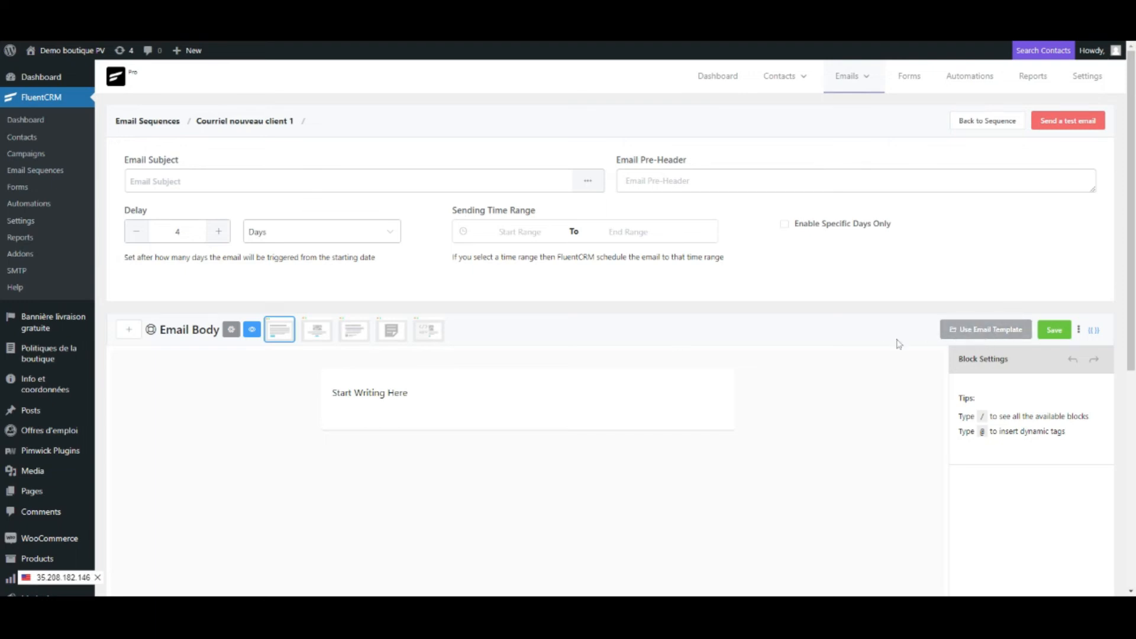
pyautogui.scroll(-1, 803, 395)
pyautogui.scroll(1, 802, 395)
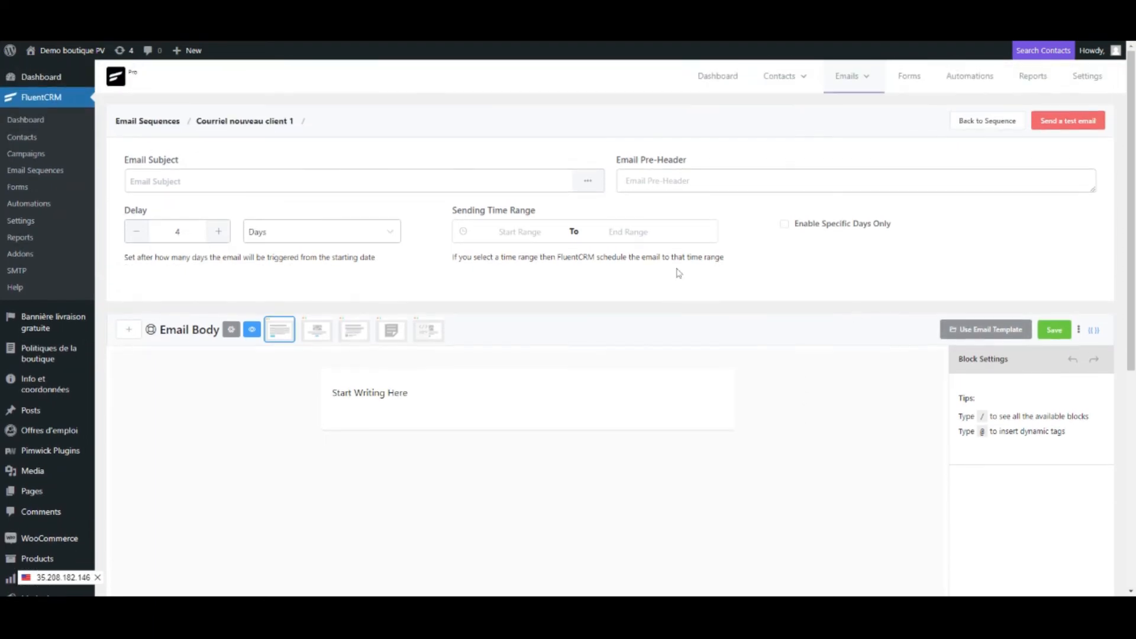
pyautogui.click(981, 124)
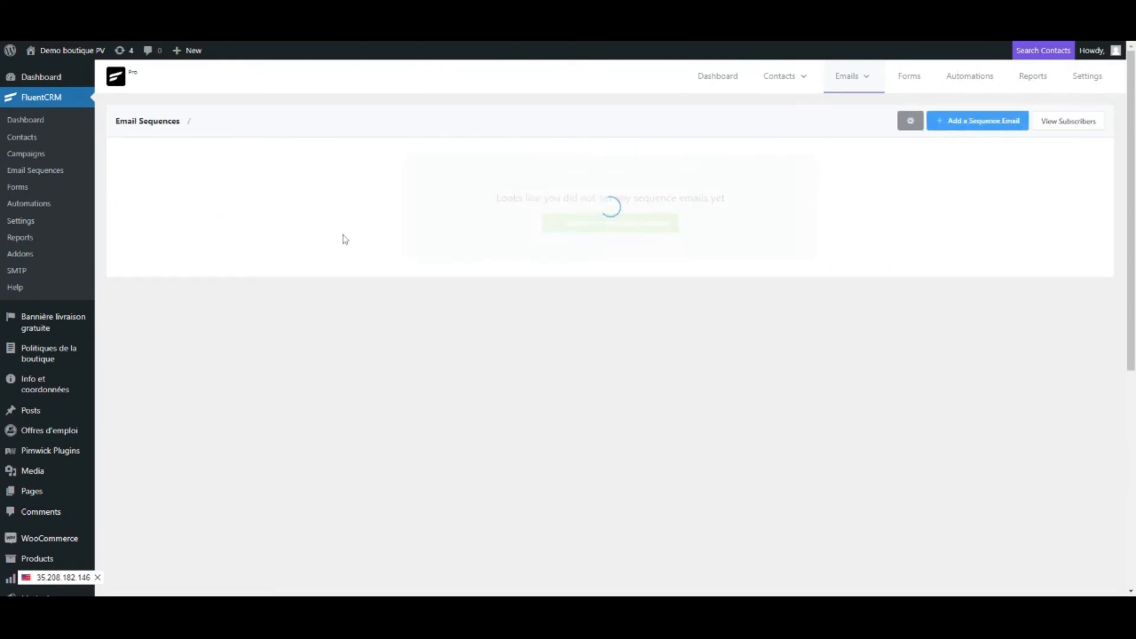
pyautogui.click(130, 123)
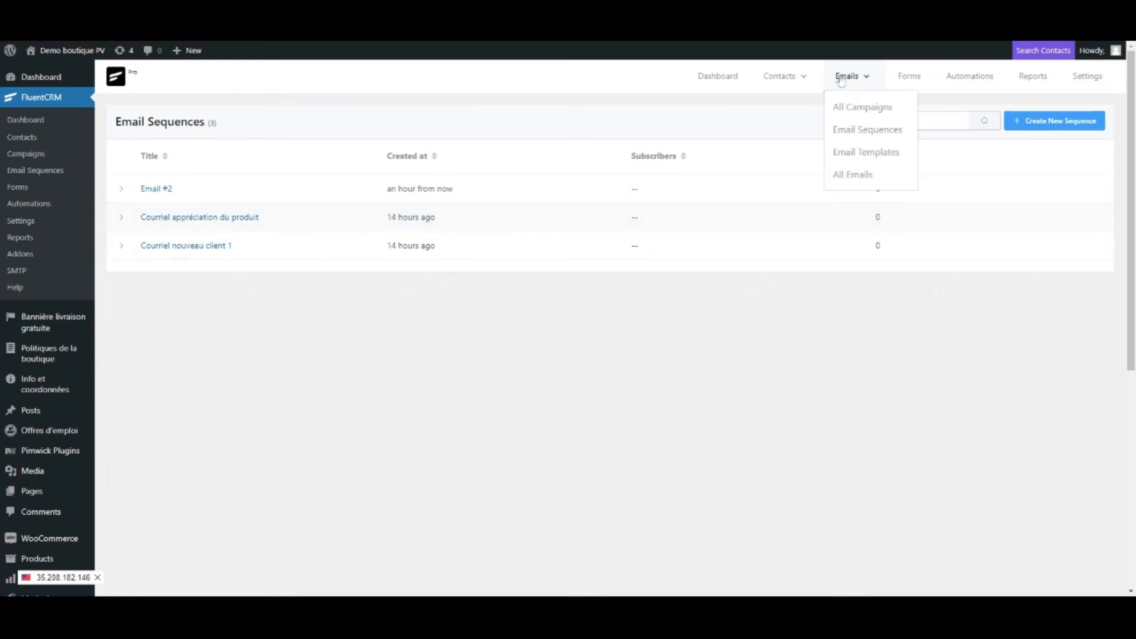
# - Go to the automations and open the draft automation funnel "Commande complété"
pyautogui.click(965, 81)
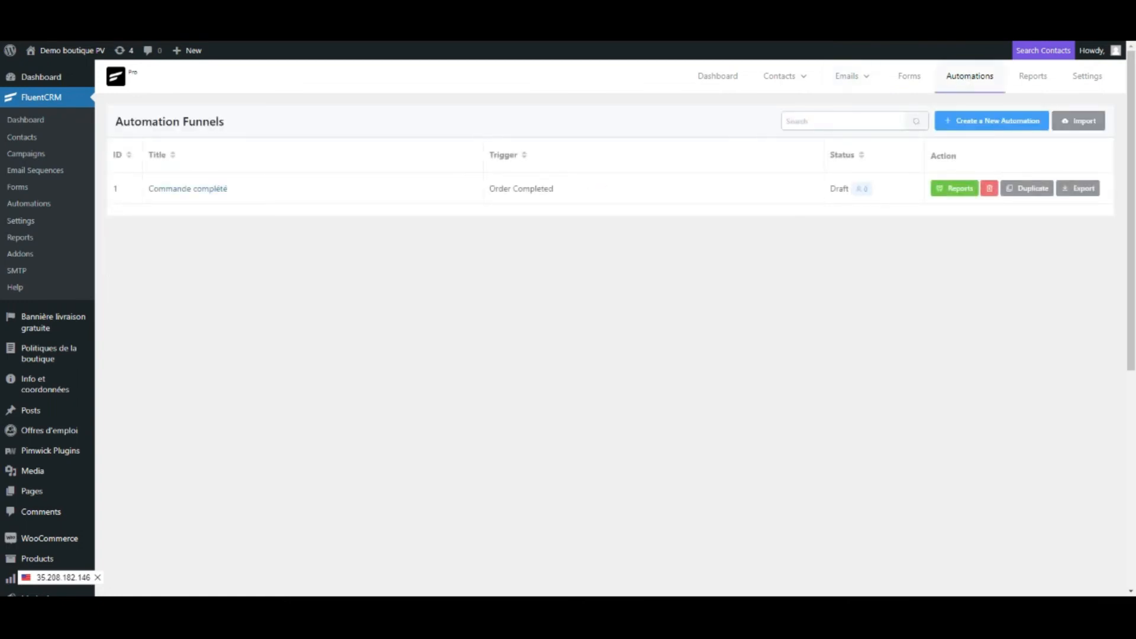
pyautogui.moveTo(796, 76)
pyautogui.click(187, 188)
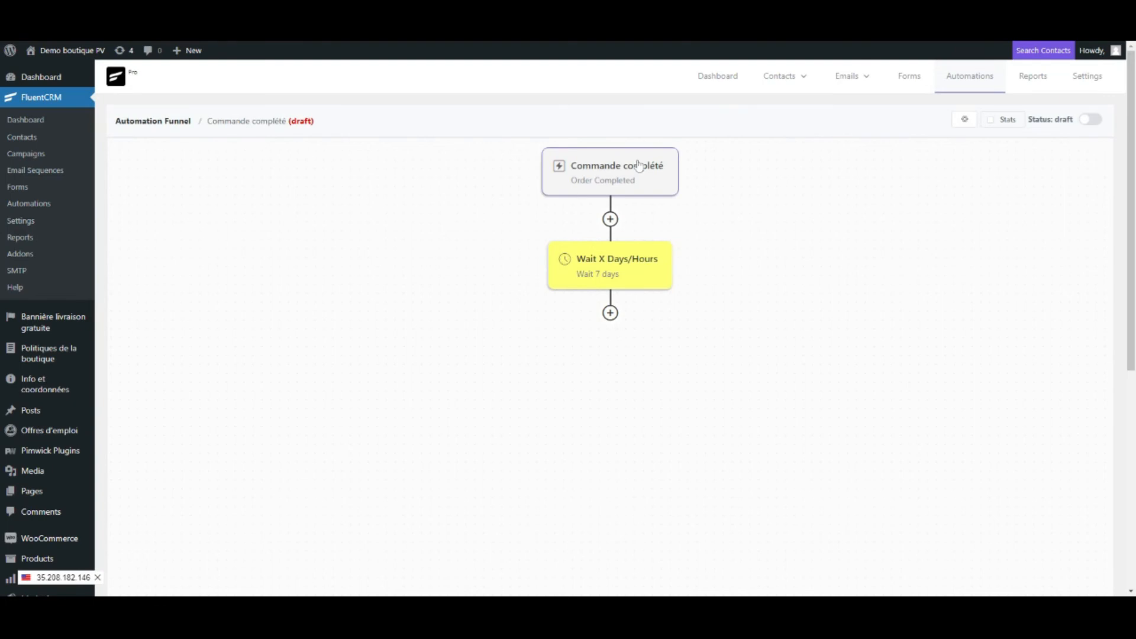
# - Examine the order-completed trigger's subscription status, target product conditions, purchase type and restart option, and close its settings without saving
pyautogui.click(621, 177)
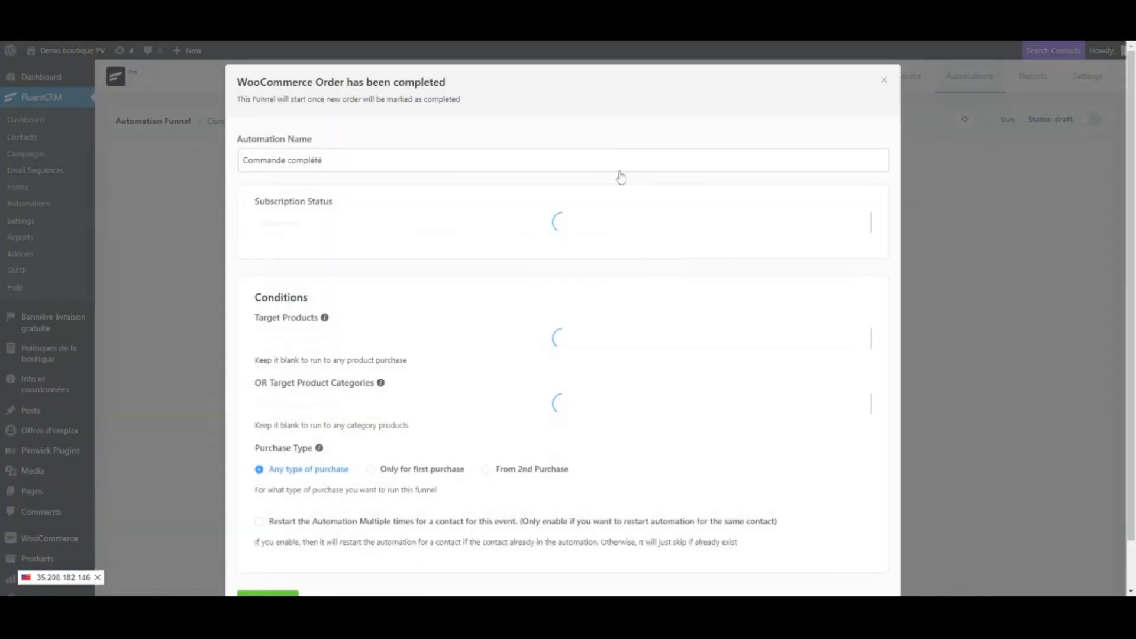
pyautogui.scroll(-1, 439, 327)
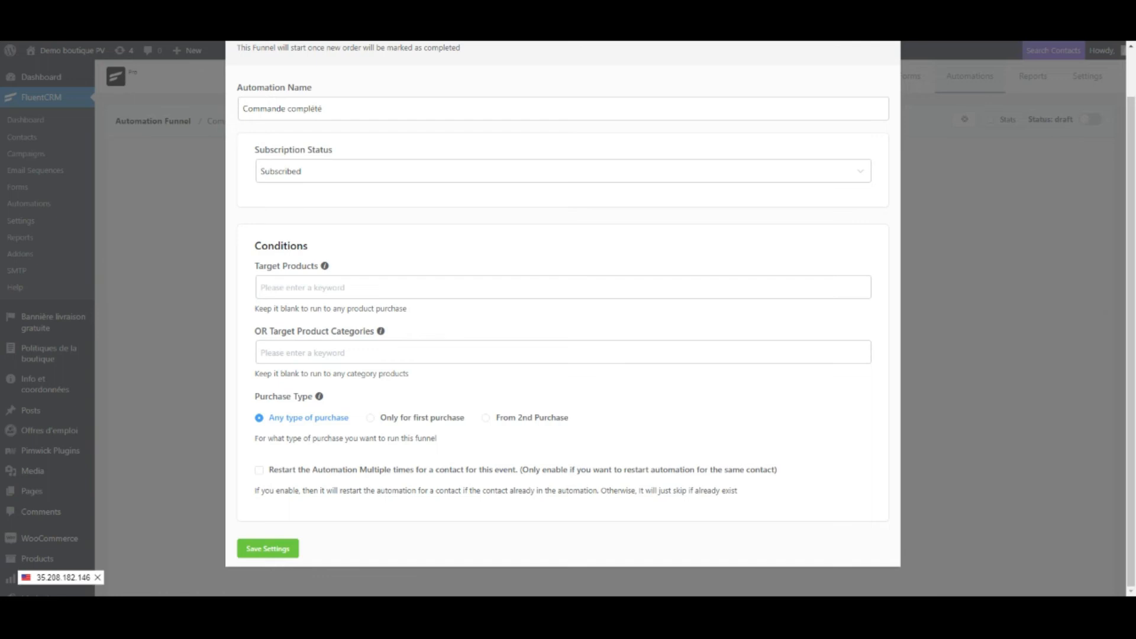
pyautogui.scroll(1, 441, 332)
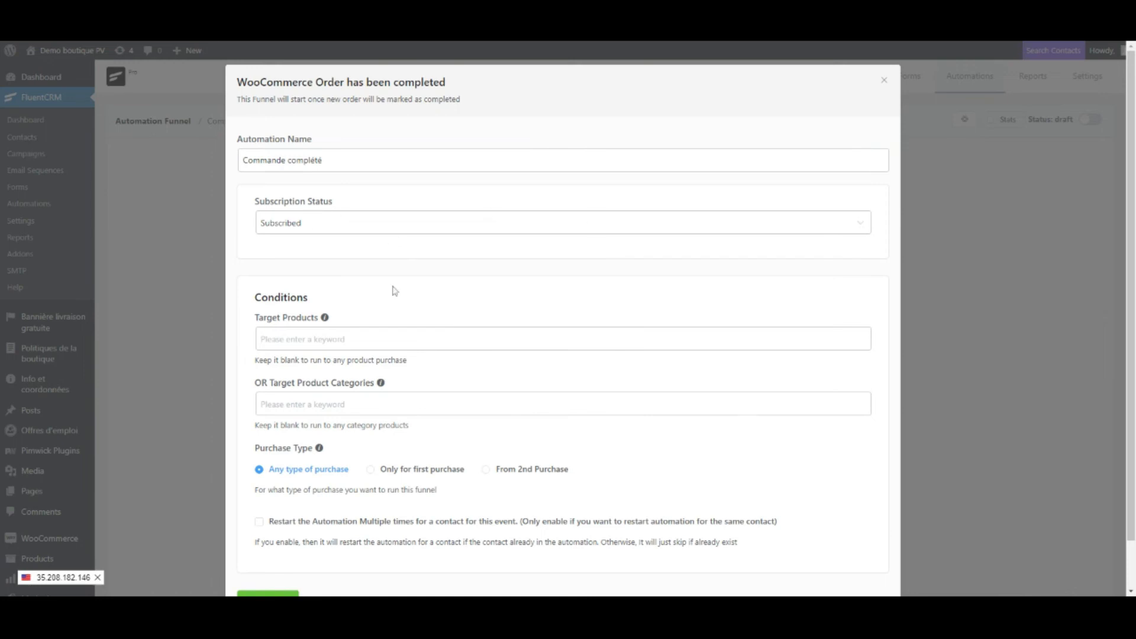
pyautogui.scroll(-1, 381, 330)
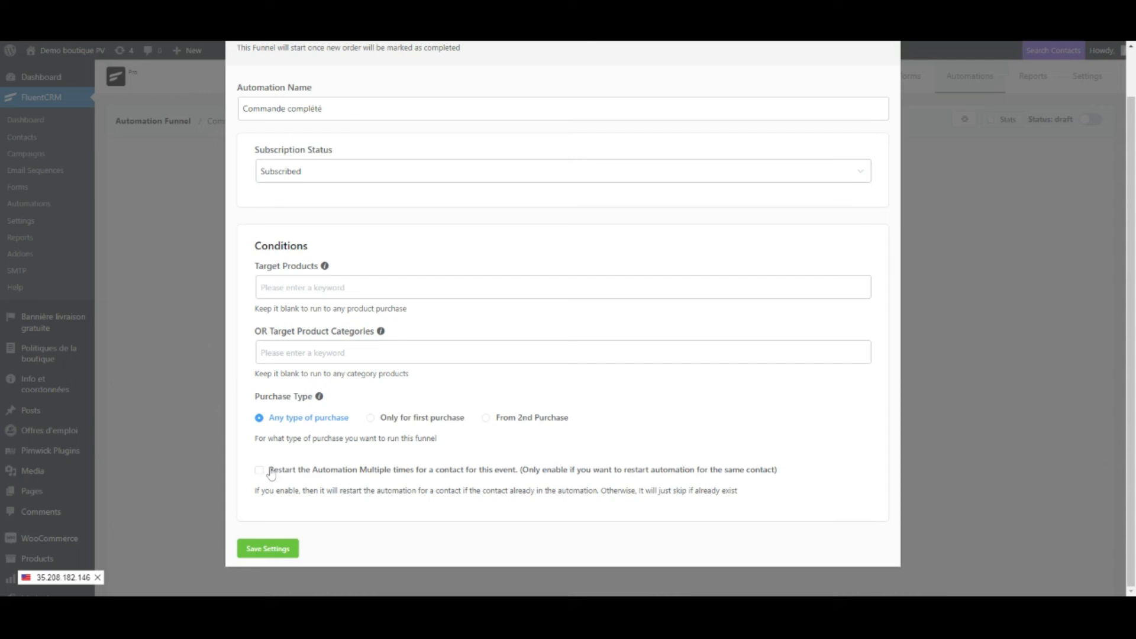
pyautogui.scroll(3, 647, 433)
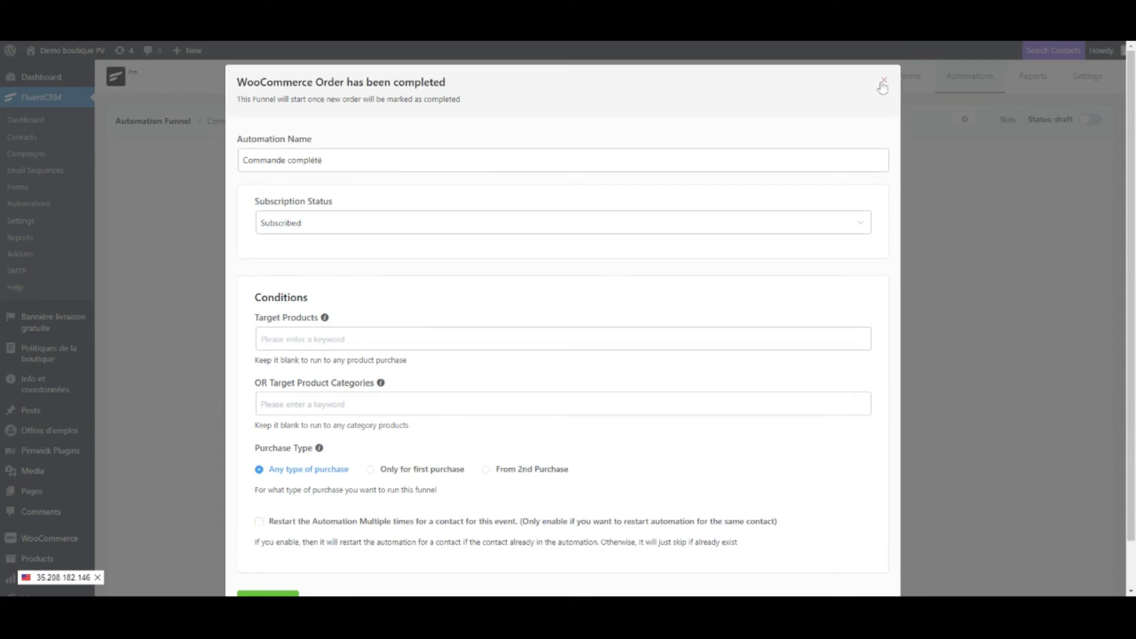
pyautogui.click(882, 80)
# - Examine the CRM, email, WooCommerce and WordPress action blocks available between the order trigger and the wait block, and close the list without adding one
pyautogui.moveTo(610, 219)
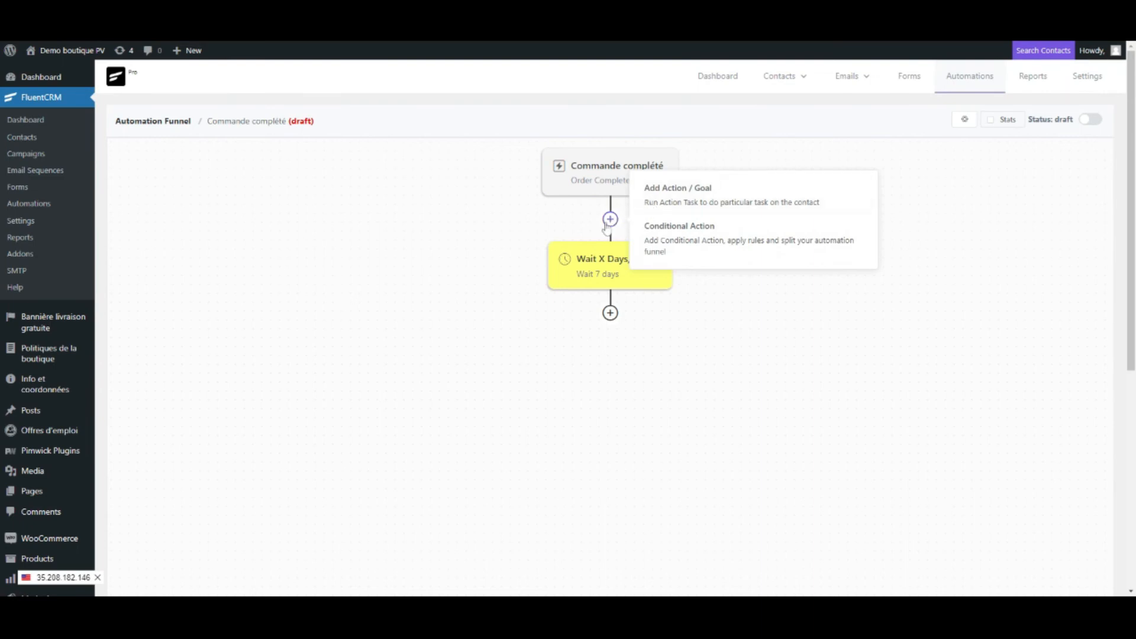
pyautogui.click(607, 224)
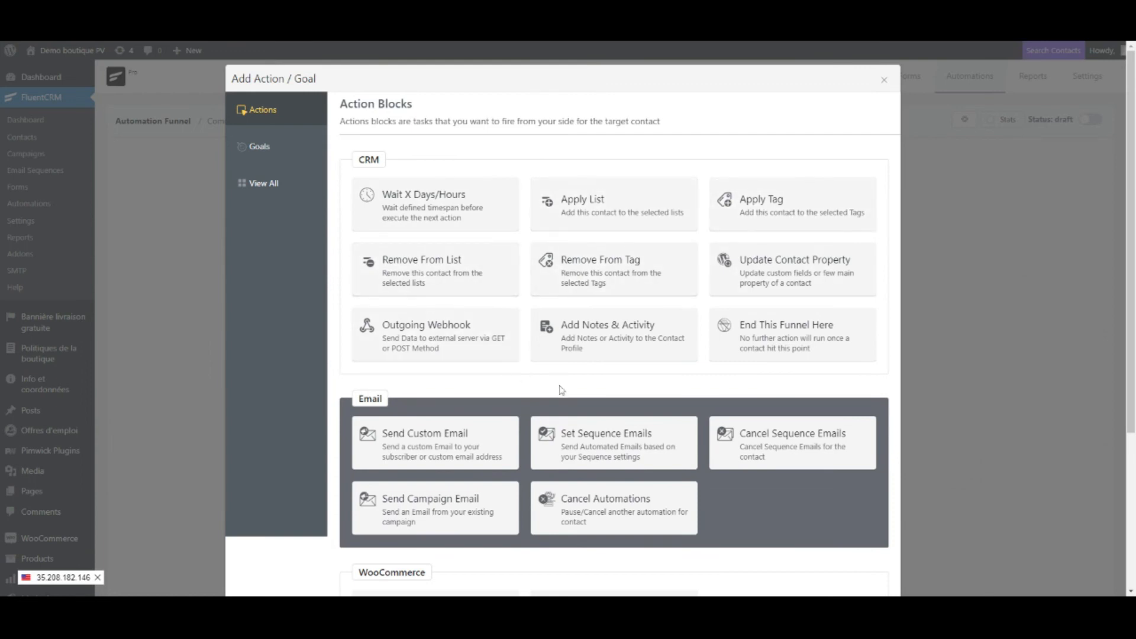
pyautogui.scroll(-2, 562, 390)
pyautogui.scroll(2, 550, 385)
pyautogui.scroll(-3, 550, 385)
pyautogui.scroll(-1, 550, 384)
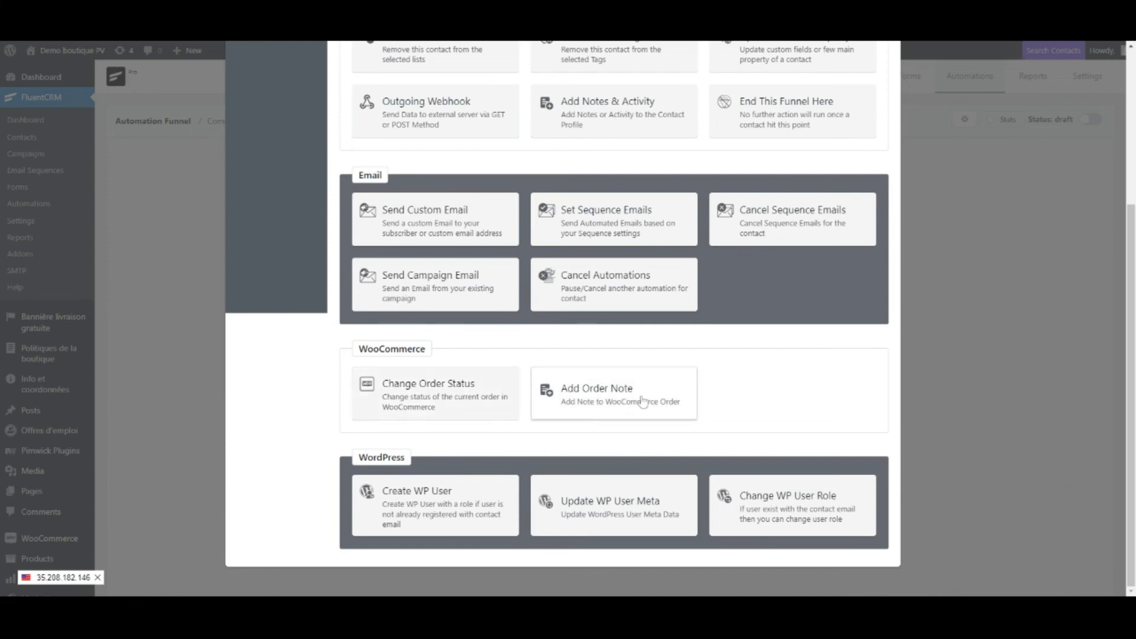
pyautogui.scroll(4, 623, 392)
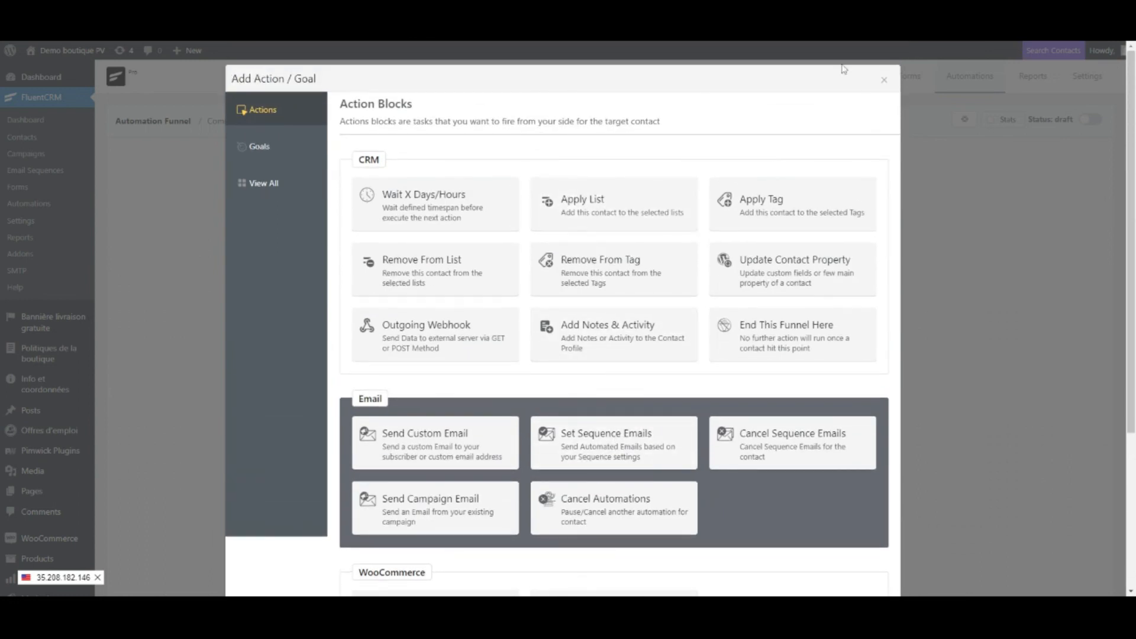
pyautogui.click(883, 82)
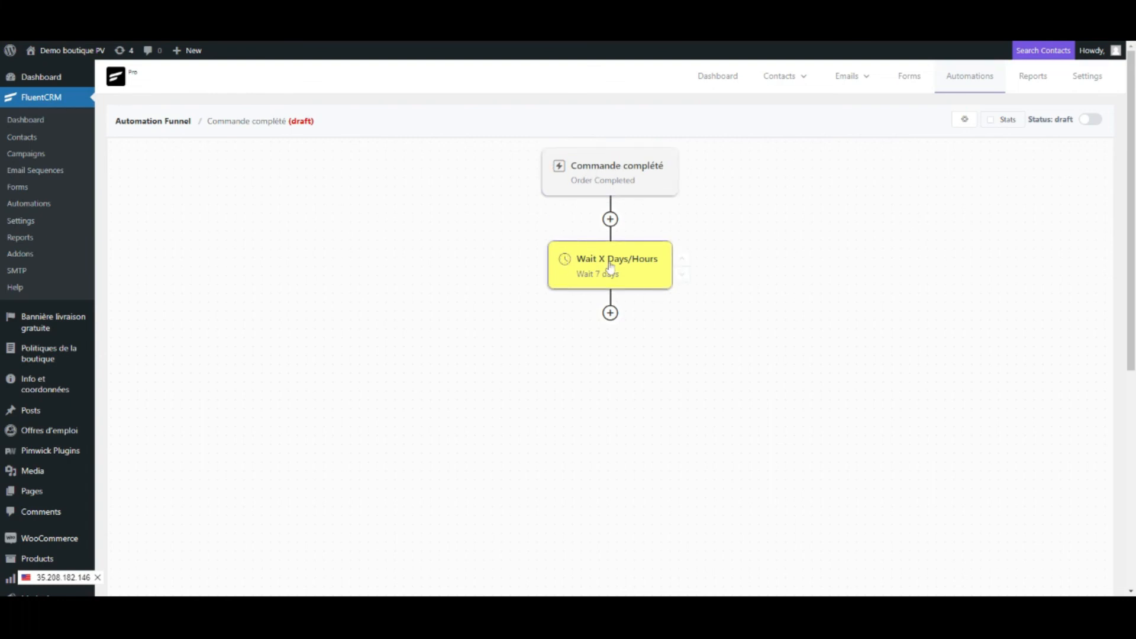
# - Check the wait time and unit settings of the Wait X Days/Hours block and close them without saving
pyautogui.click(610, 312)
pyautogui.click(622, 280)
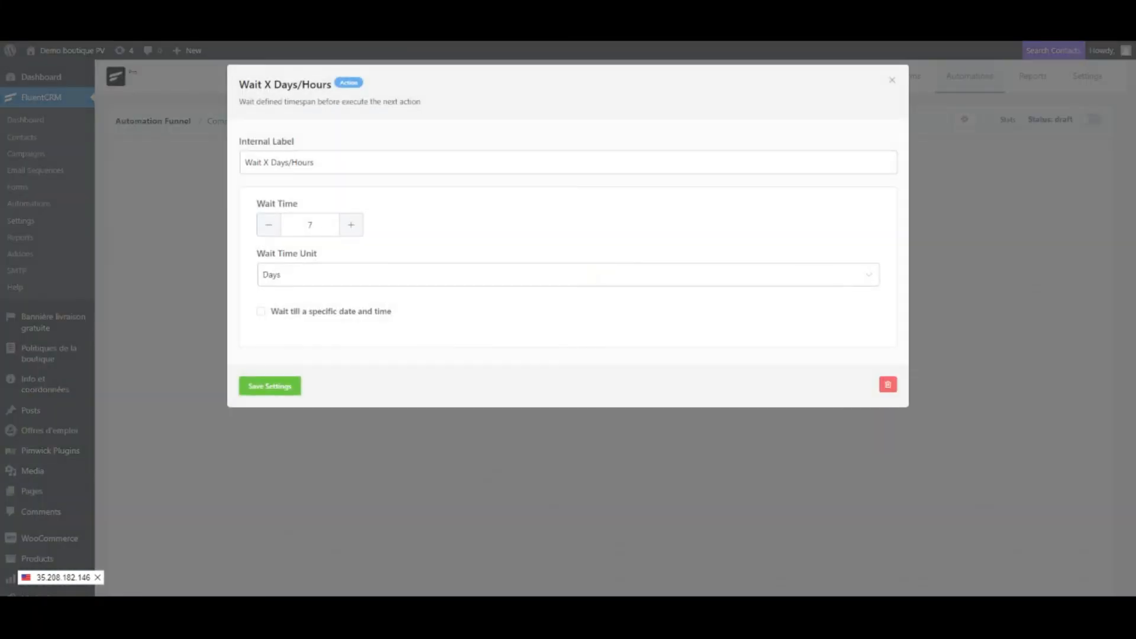
pyautogui.click(893, 80)
# - Add a Send Custom Email action after the Wait X Days/Hours block
pyautogui.click(609, 314)
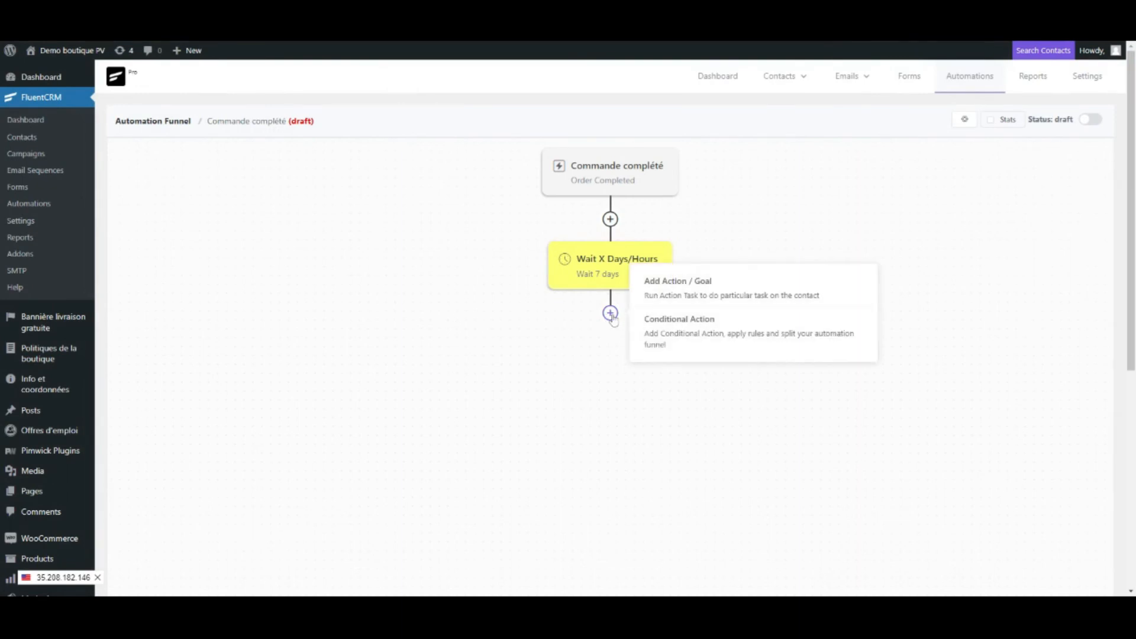
pyautogui.click(677, 284)
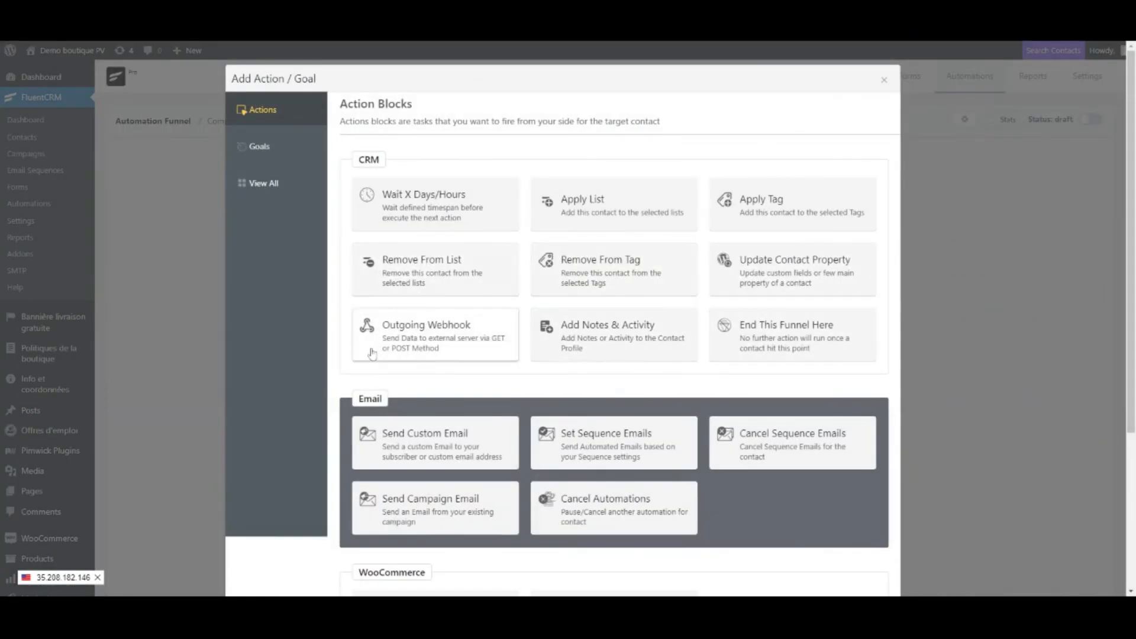
pyautogui.scroll(-1, 275, 353)
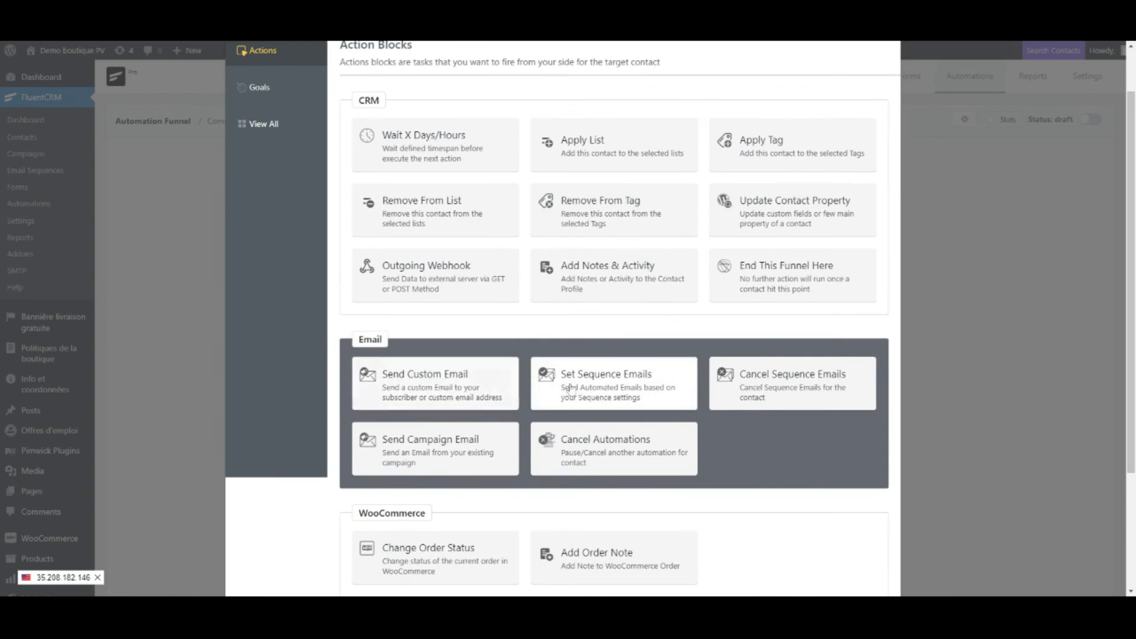
pyautogui.click(434, 386)
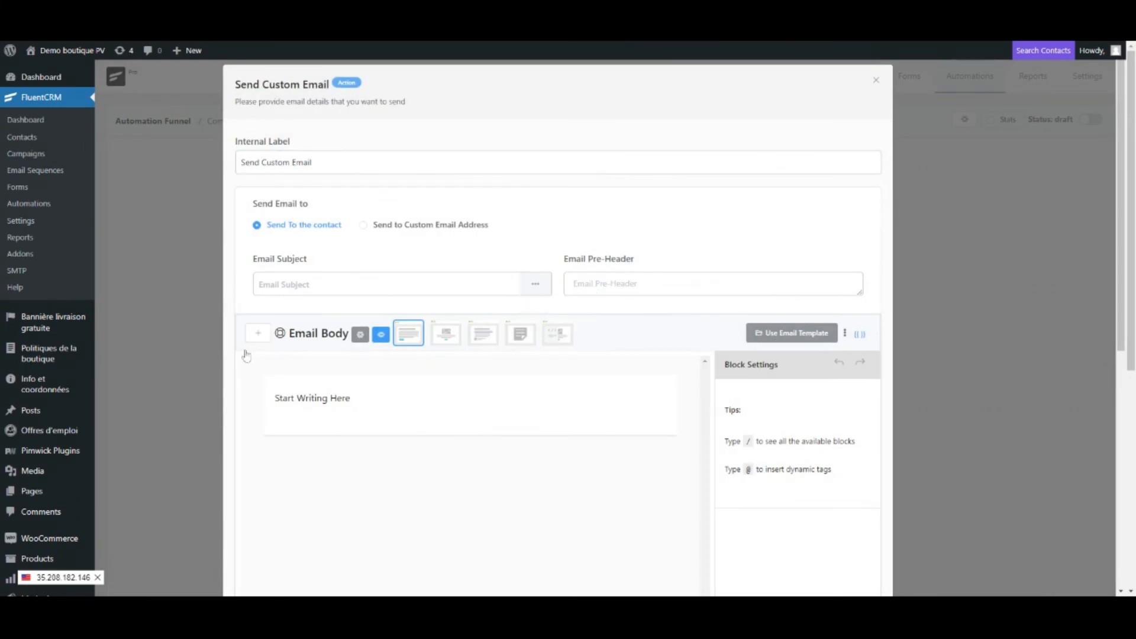
# - Write "Bonjour {{contact.full_name}} Comment aimez notre produit" as the custom email's body, inserting the name as a dynamic tag, and close the settings
pyautogui.scroll(-1, 418, 401)
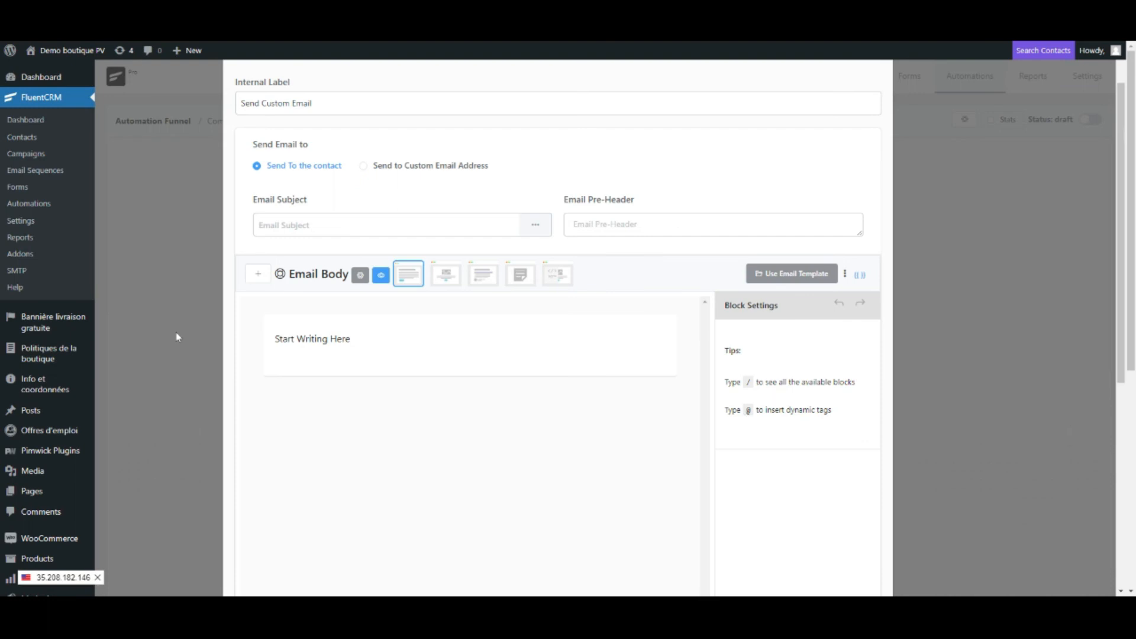
pyautogui.click(304, 338)
pyautogui.moveTo(351, 339); pyautogui.dragTo(270, 346)
pyautogui.write('Bonjour ')
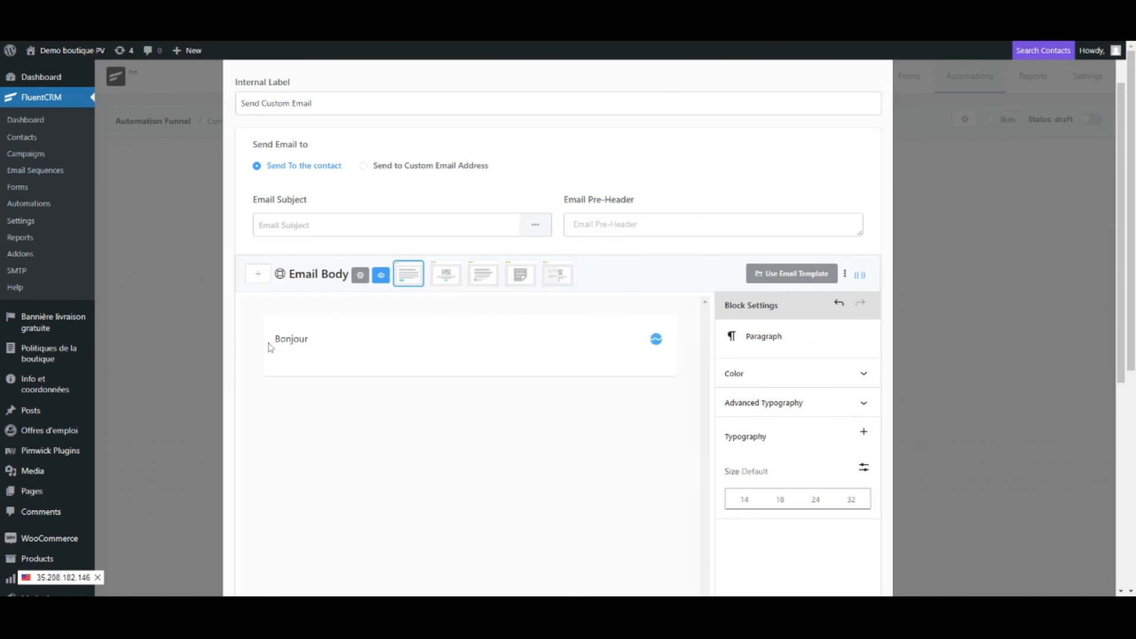
pyautogui.write('@')
pyautogui.press('Return')
pyautogui.write('Comment a')
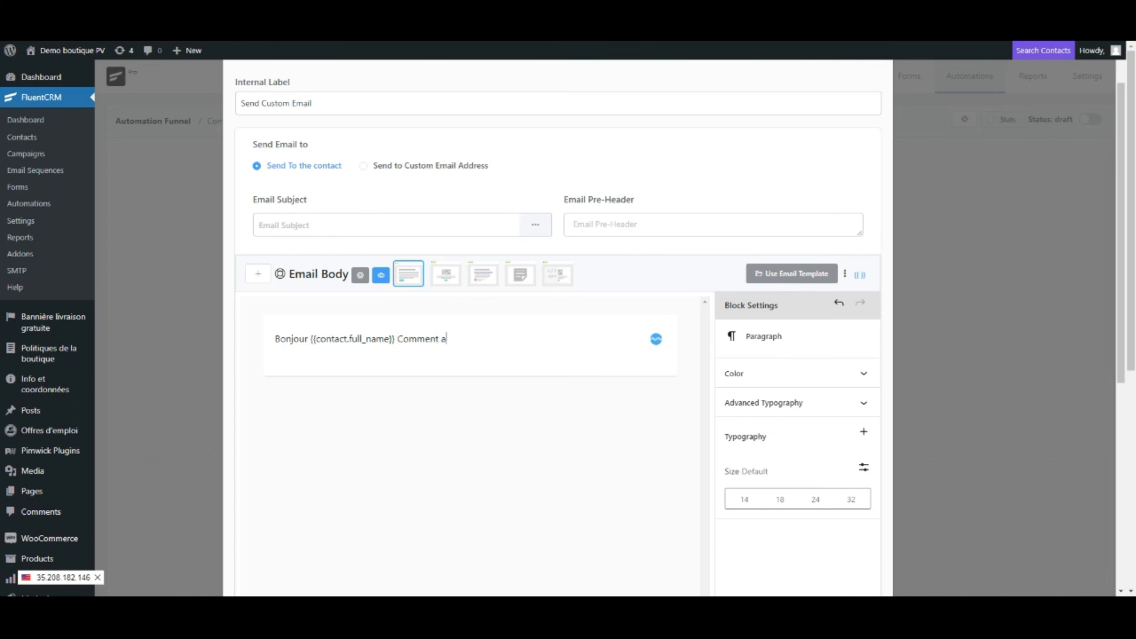
pyautogui.write('imez notre produit')
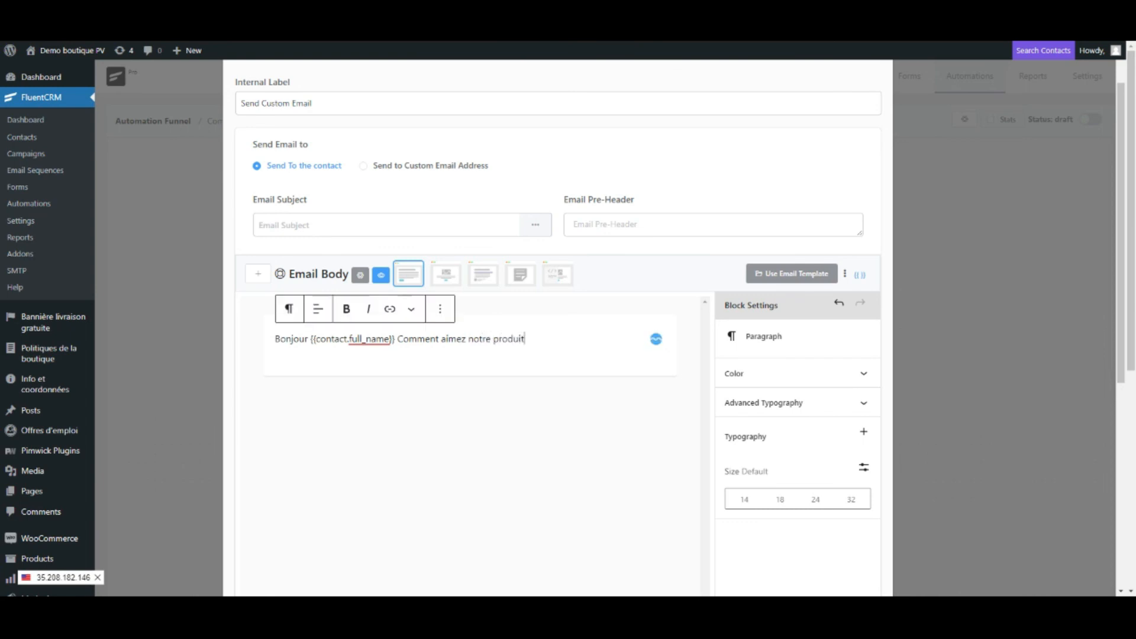
pyautogui.scroll(1, 402, 350)
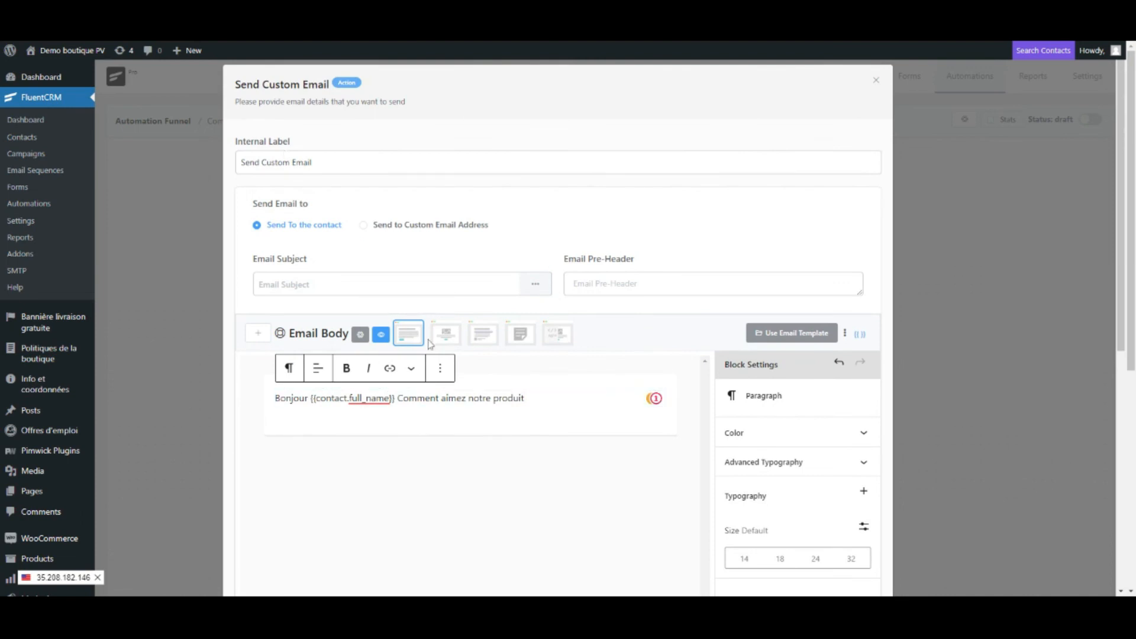
pyautogui.click(875, 83)
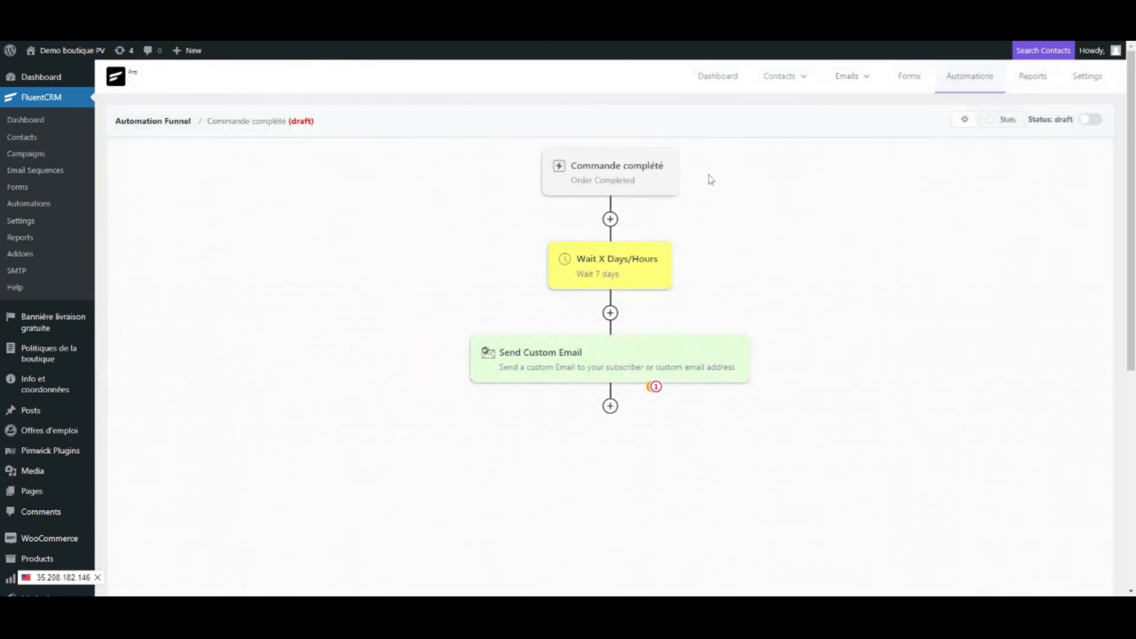
# - Reopen the Send Custom Email action and delete it from the funnel
pyautogui.click(577, 360)
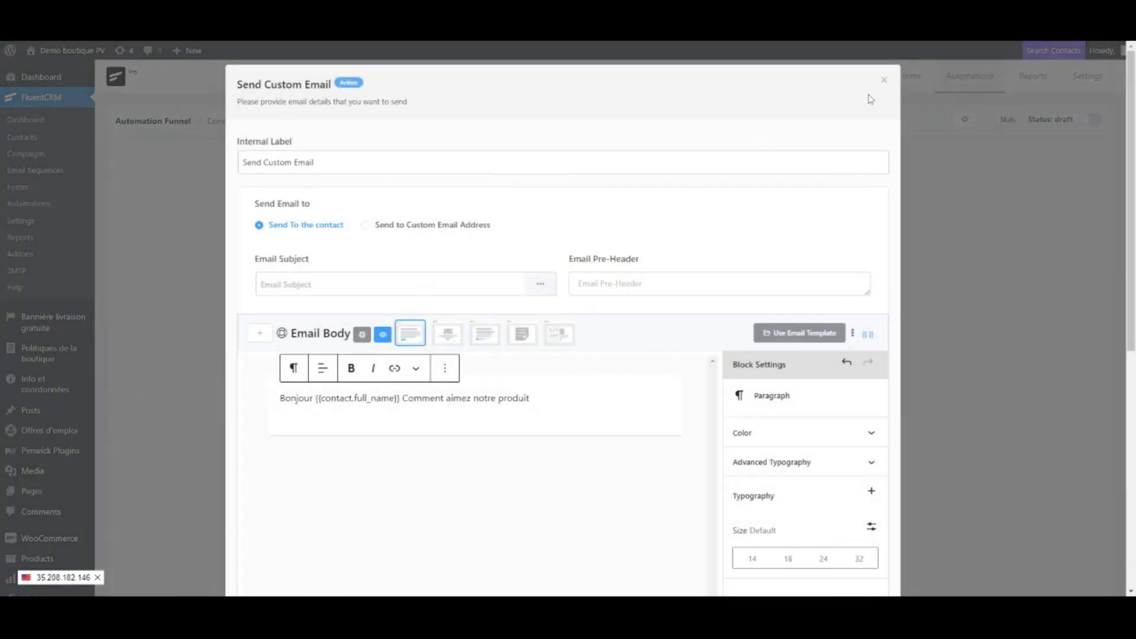
pyautogui.click(883, 81)
pyautogui.click(652, 345)
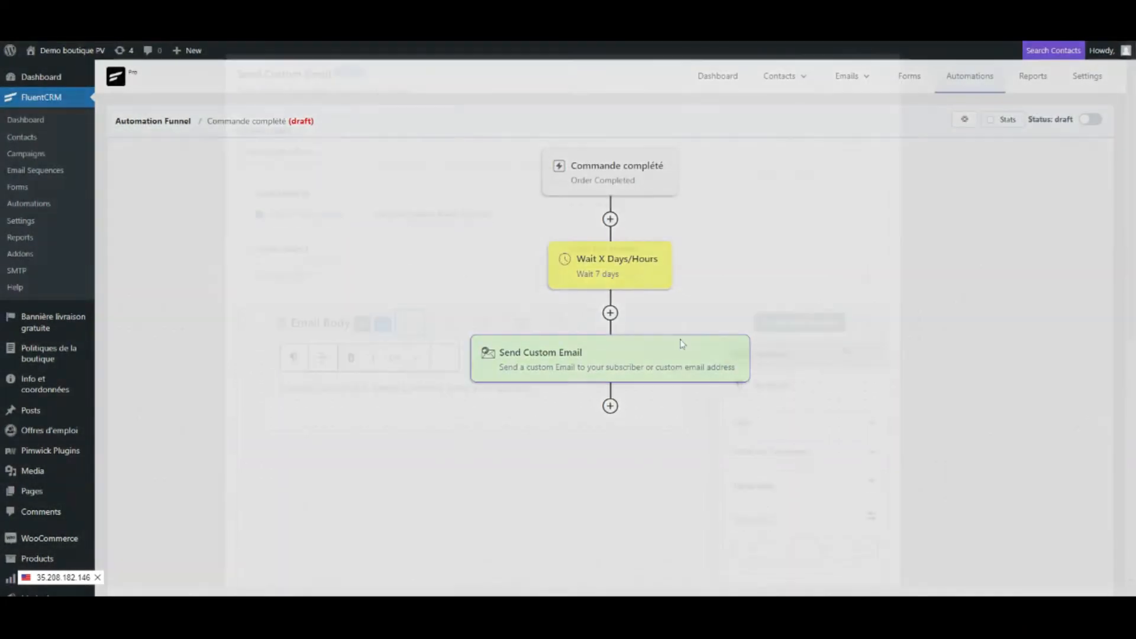
pyautogui.scroll(-10, 784, 469)
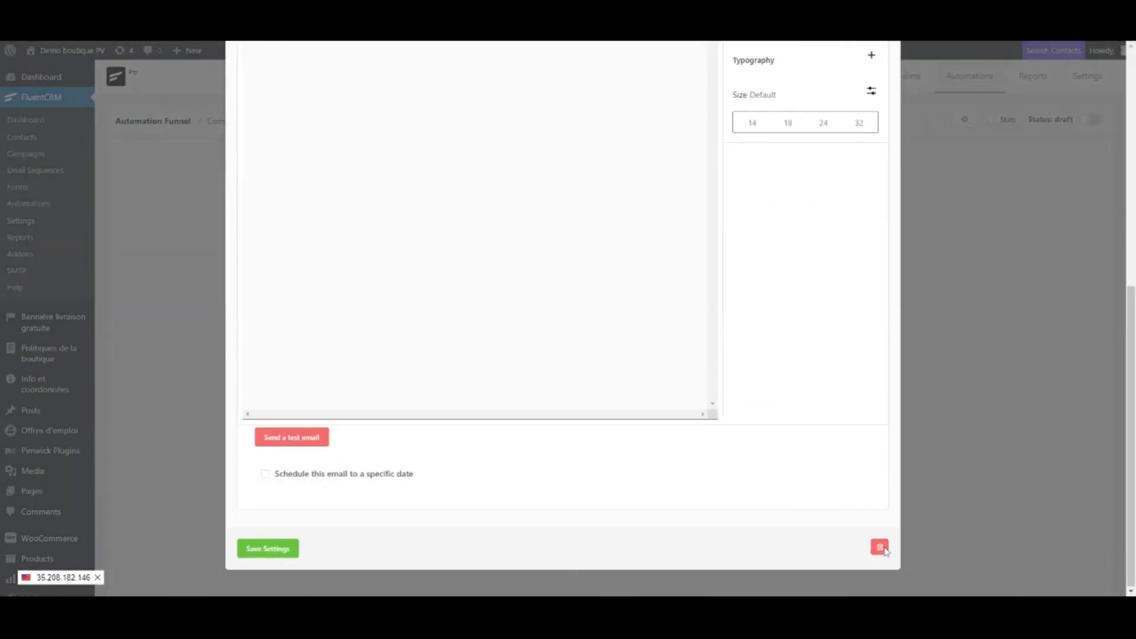
pyautogui.click(880, 548)
# - Add a Set Sequence Emails action after the wait block using the sequence "Courriel appréciation du produit" and save its settings
pyautogui.click(614, 314)
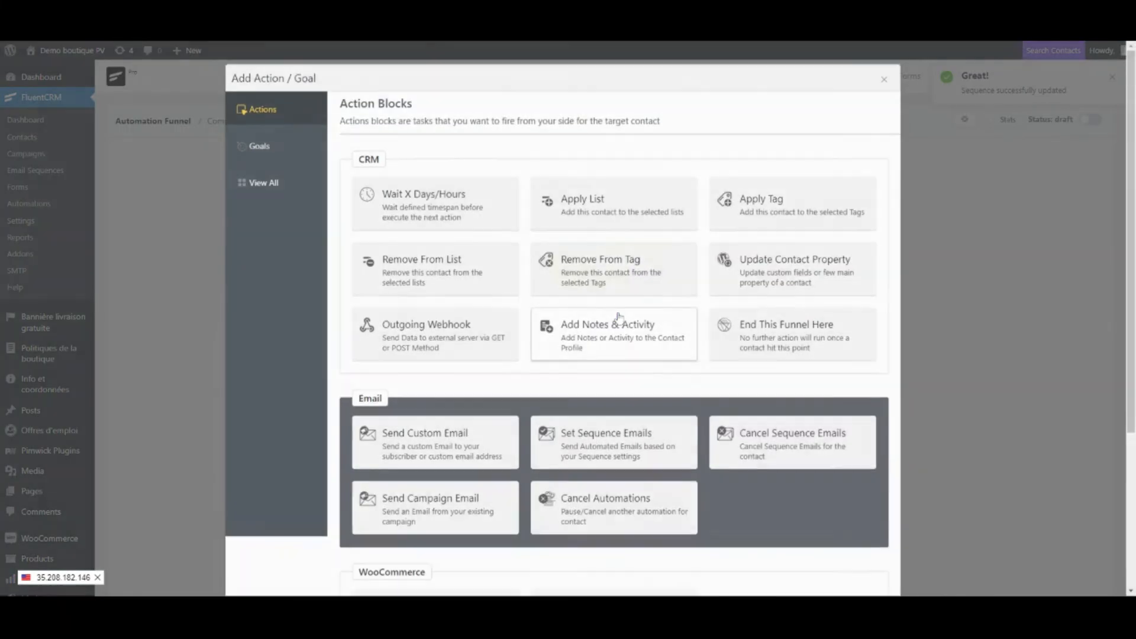
pyautogui.click(611, 448)
pyautogui.click(503, 231)
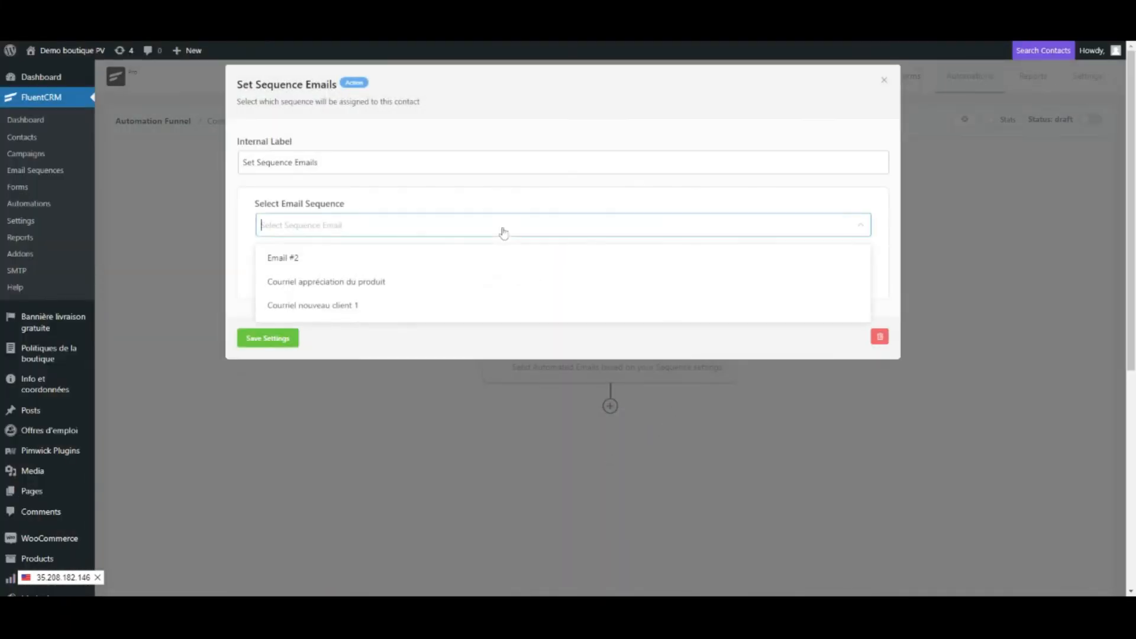
pyautogui.click(340, 283)
pyautogui.click(267, 338)
# - Browse the action blocks that can follow the Set Sequence Emails action and return to the funnel without adding one
pyautogui.click(610, 406)
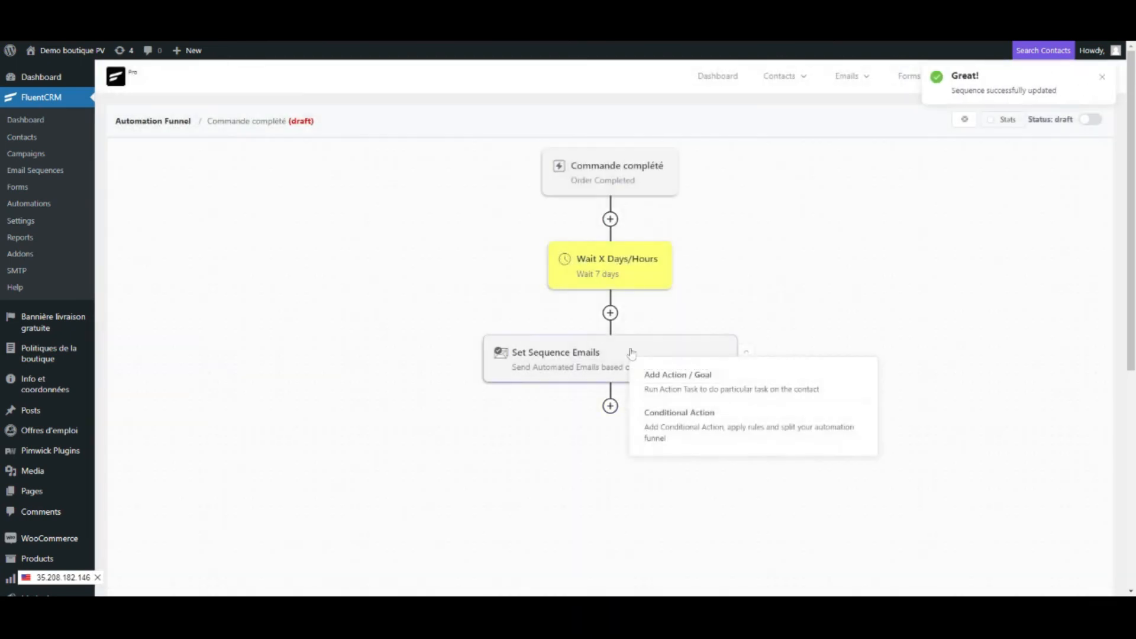
pyautogui.click(610, 408)
pyautogui.scroll(-4, 550, 427)
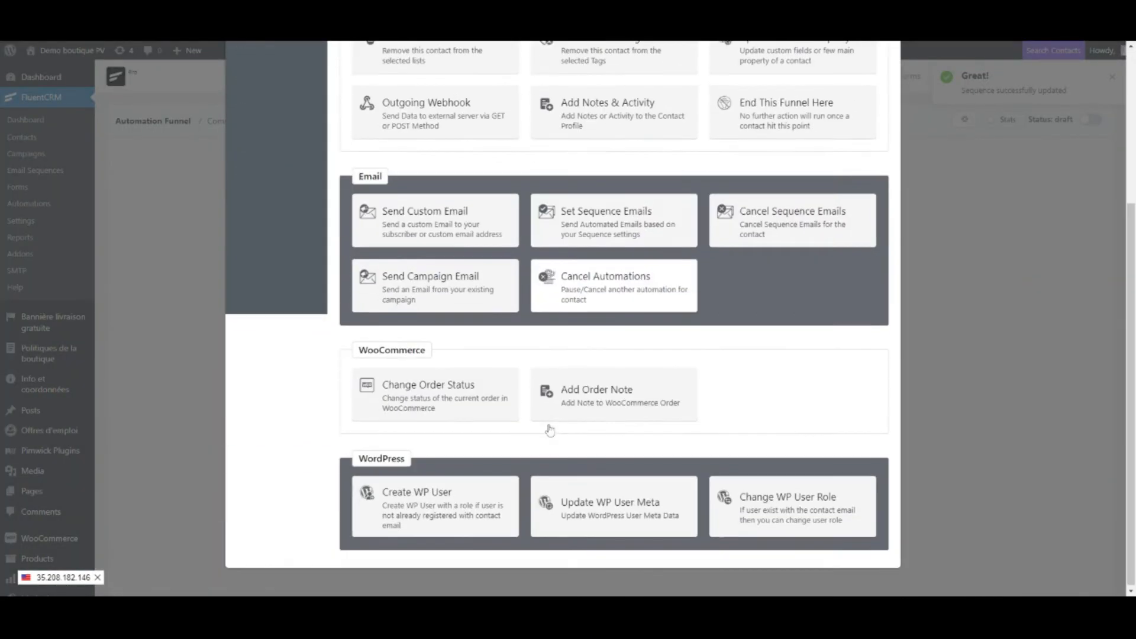
pyautogui.scroll(4, 591, 354)
pyautogui.click(395, 213)
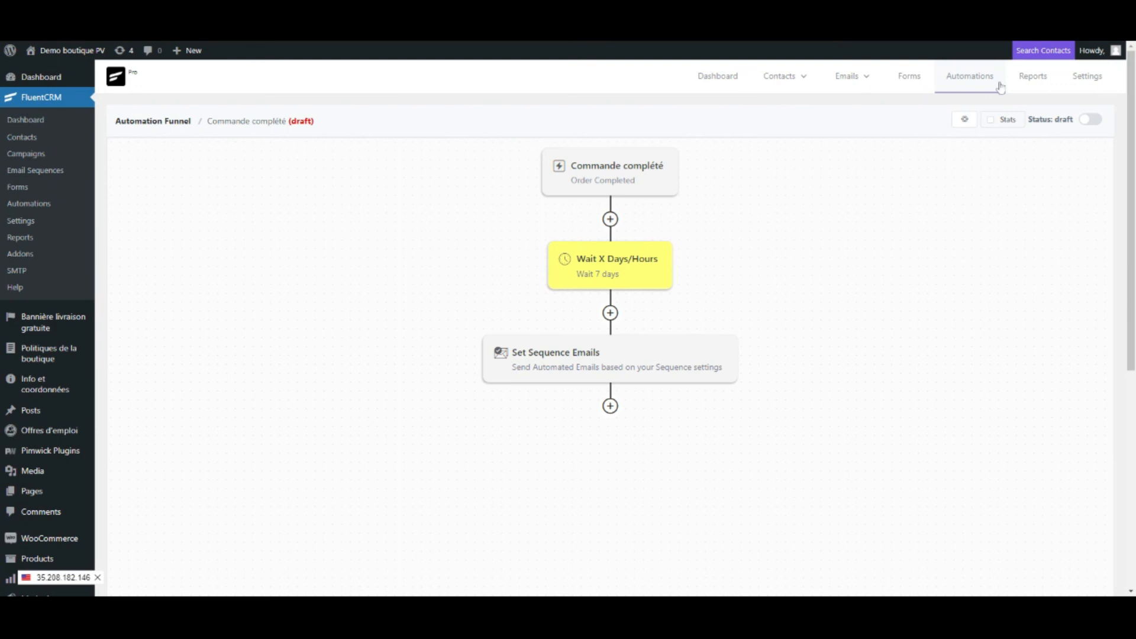
# - Publish the "Commande complété" automation funnel and switch it back to draft
pyautogui.click(1090, 121)
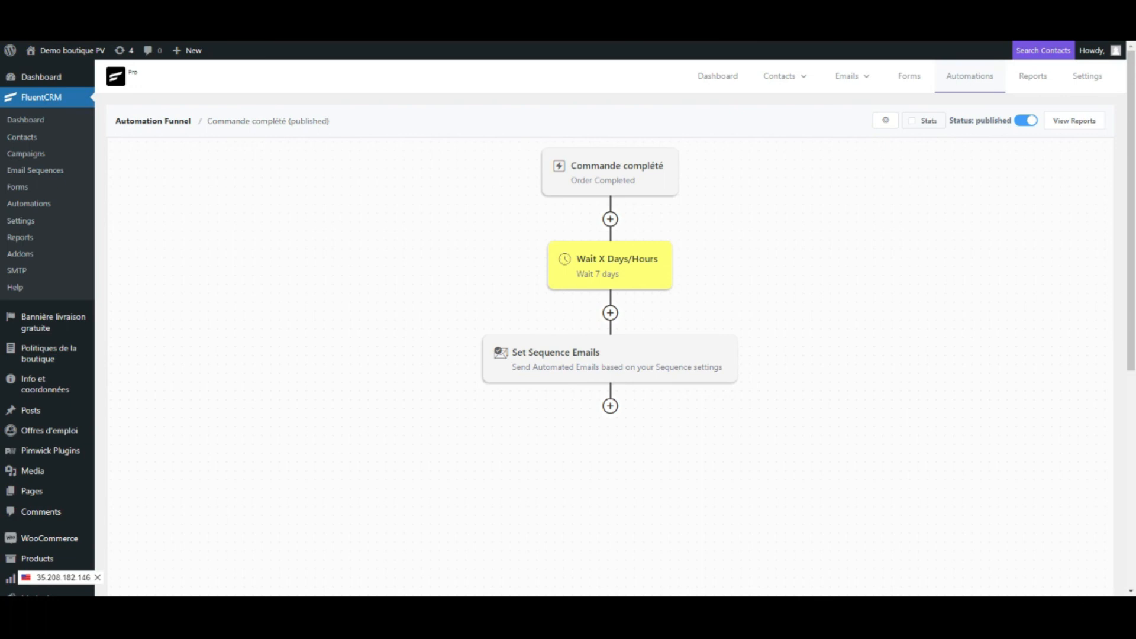
pyautogui.click(1022, 125)
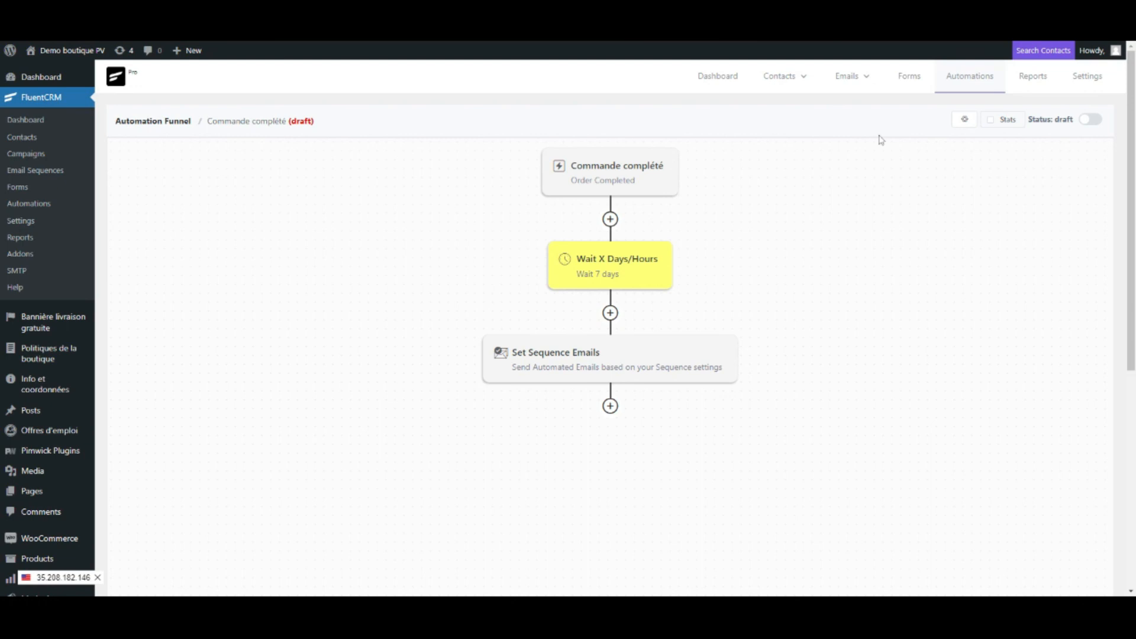
# - Go to the contacts list, open the contact tagged "Produit 1", and examine its lists, tags, customer summary and basic information
pyautogui.moveTo(1059, 53)
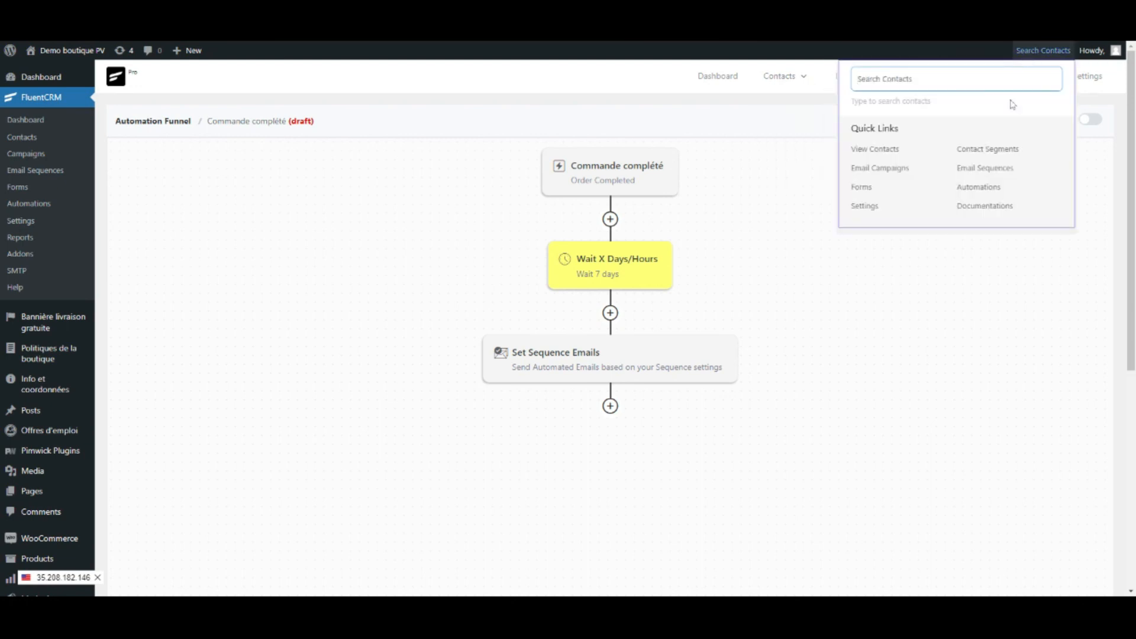
pyautogui.click(880, 152)
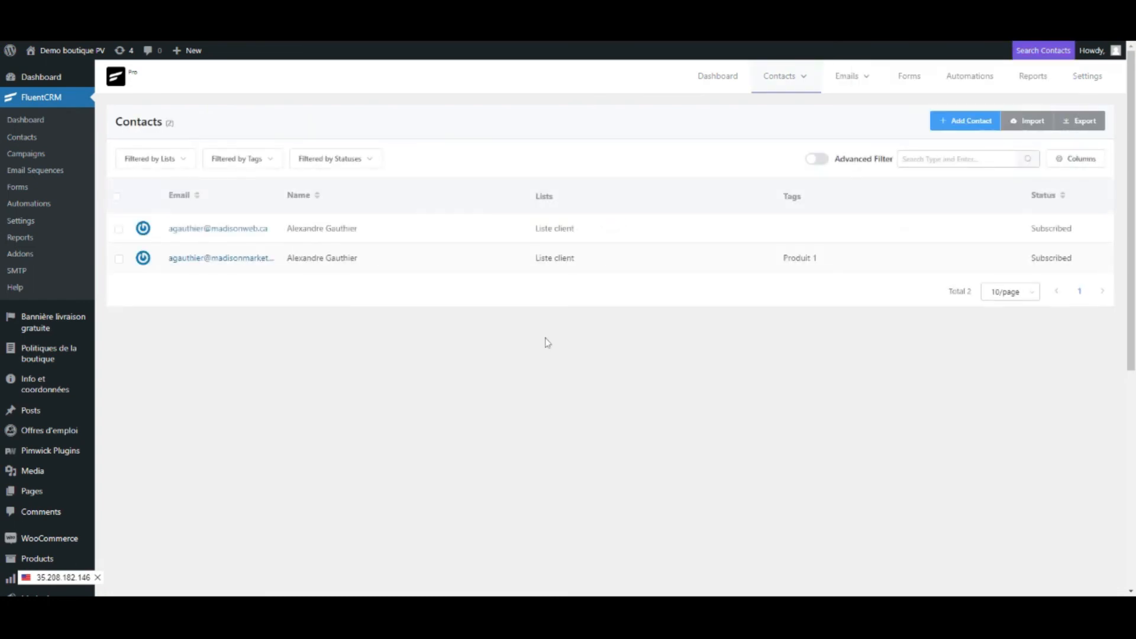
pyautogui.click(216, 258)
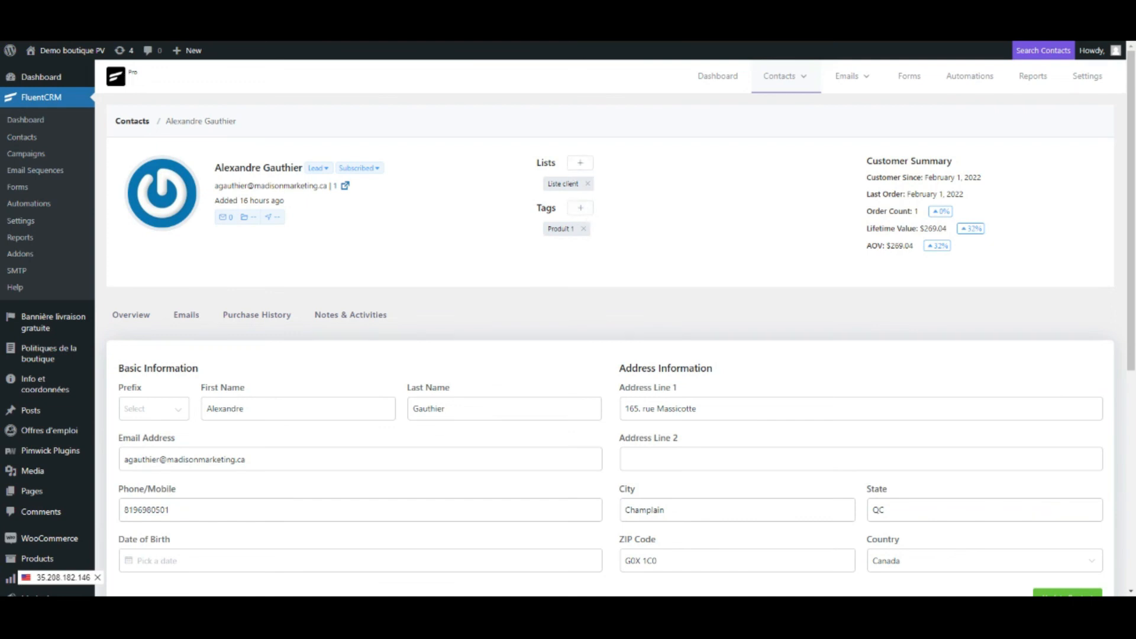
pyautogui.scroll(-2, 439, 243)
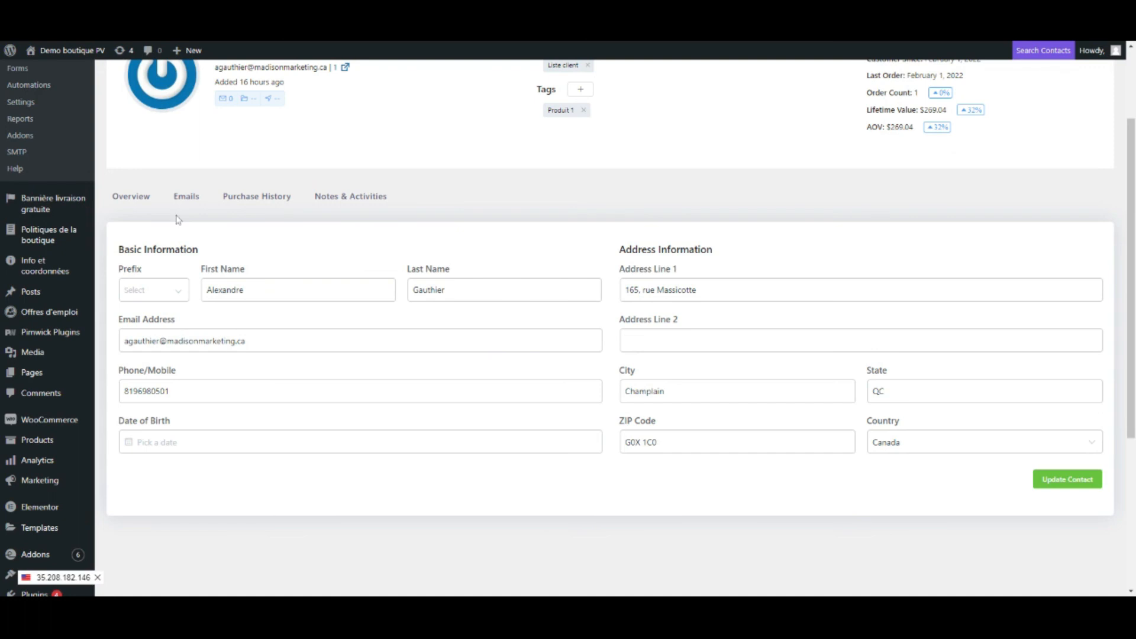
# - Review the contact's emails, purchase history, and notes and activities
pyautogui.click(187, 197)
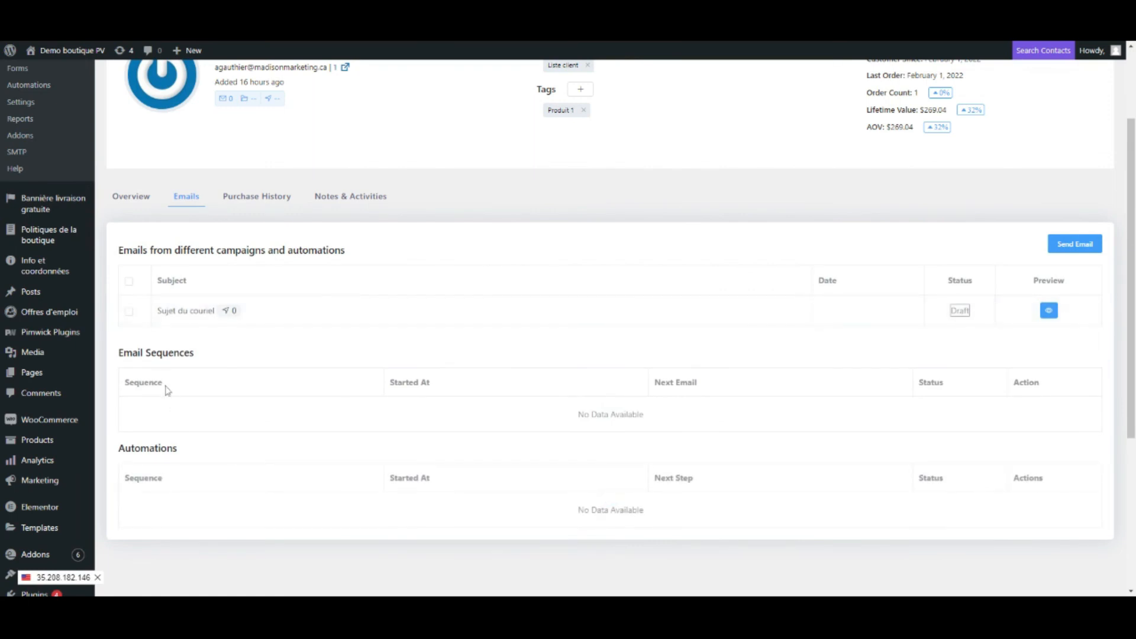
pyautogui.click(244, 201)
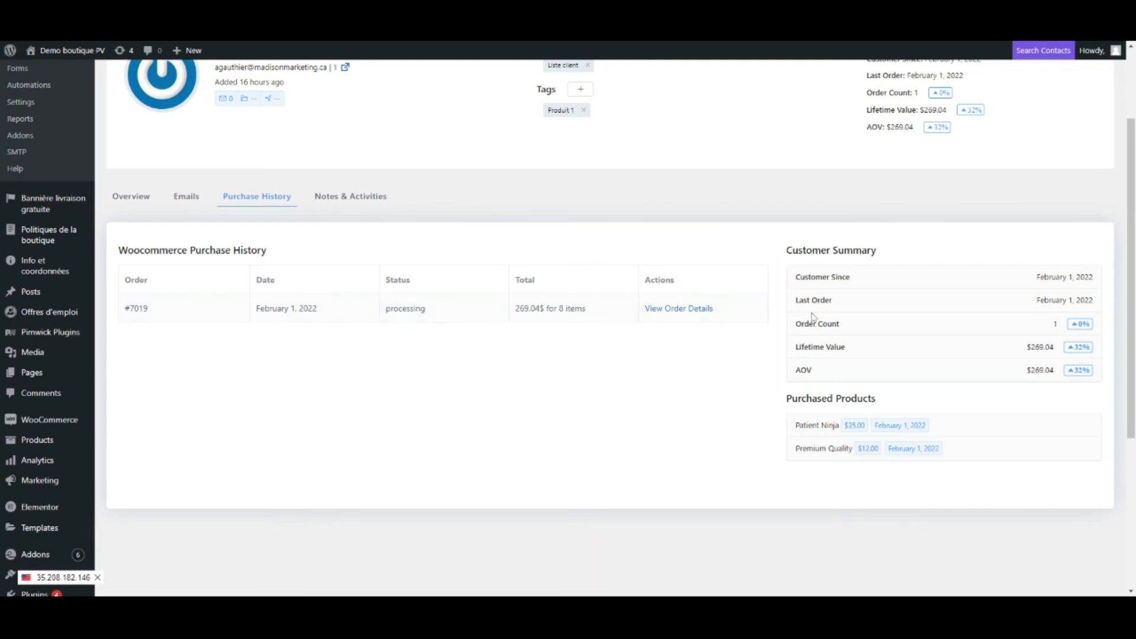
pyautogui.click(343, 199)
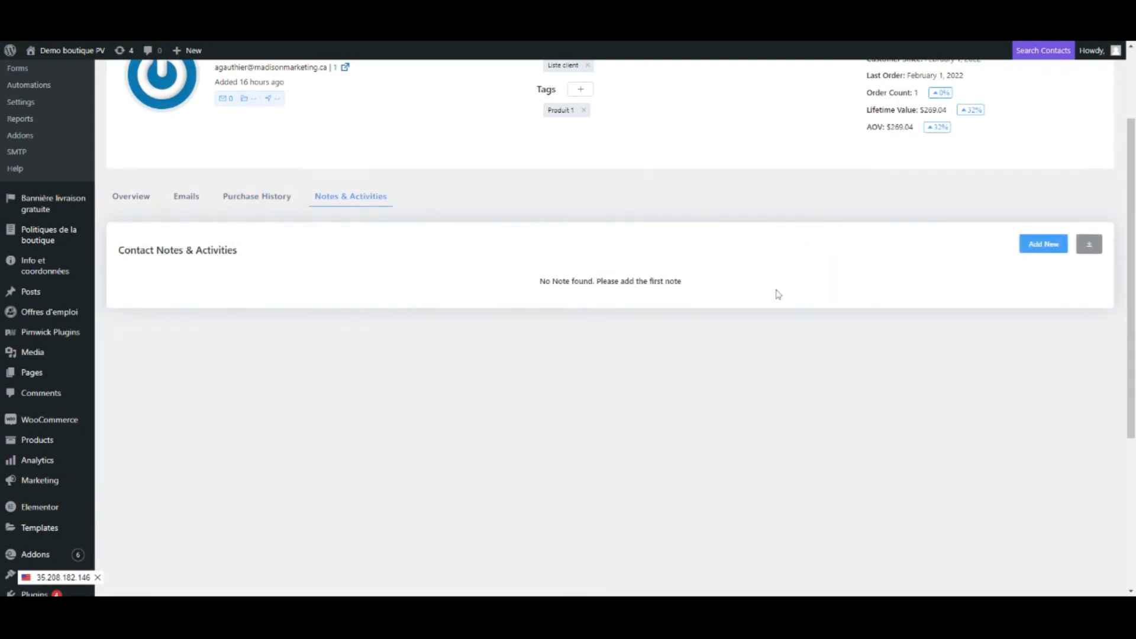
pyautogui.scroll(2, 315, 340)
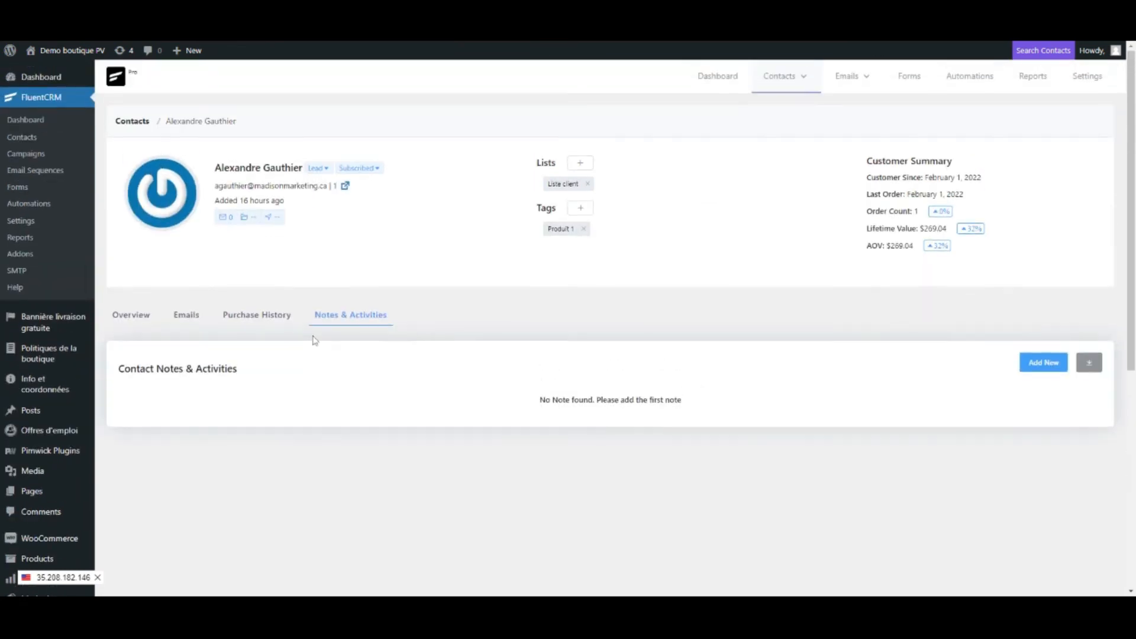